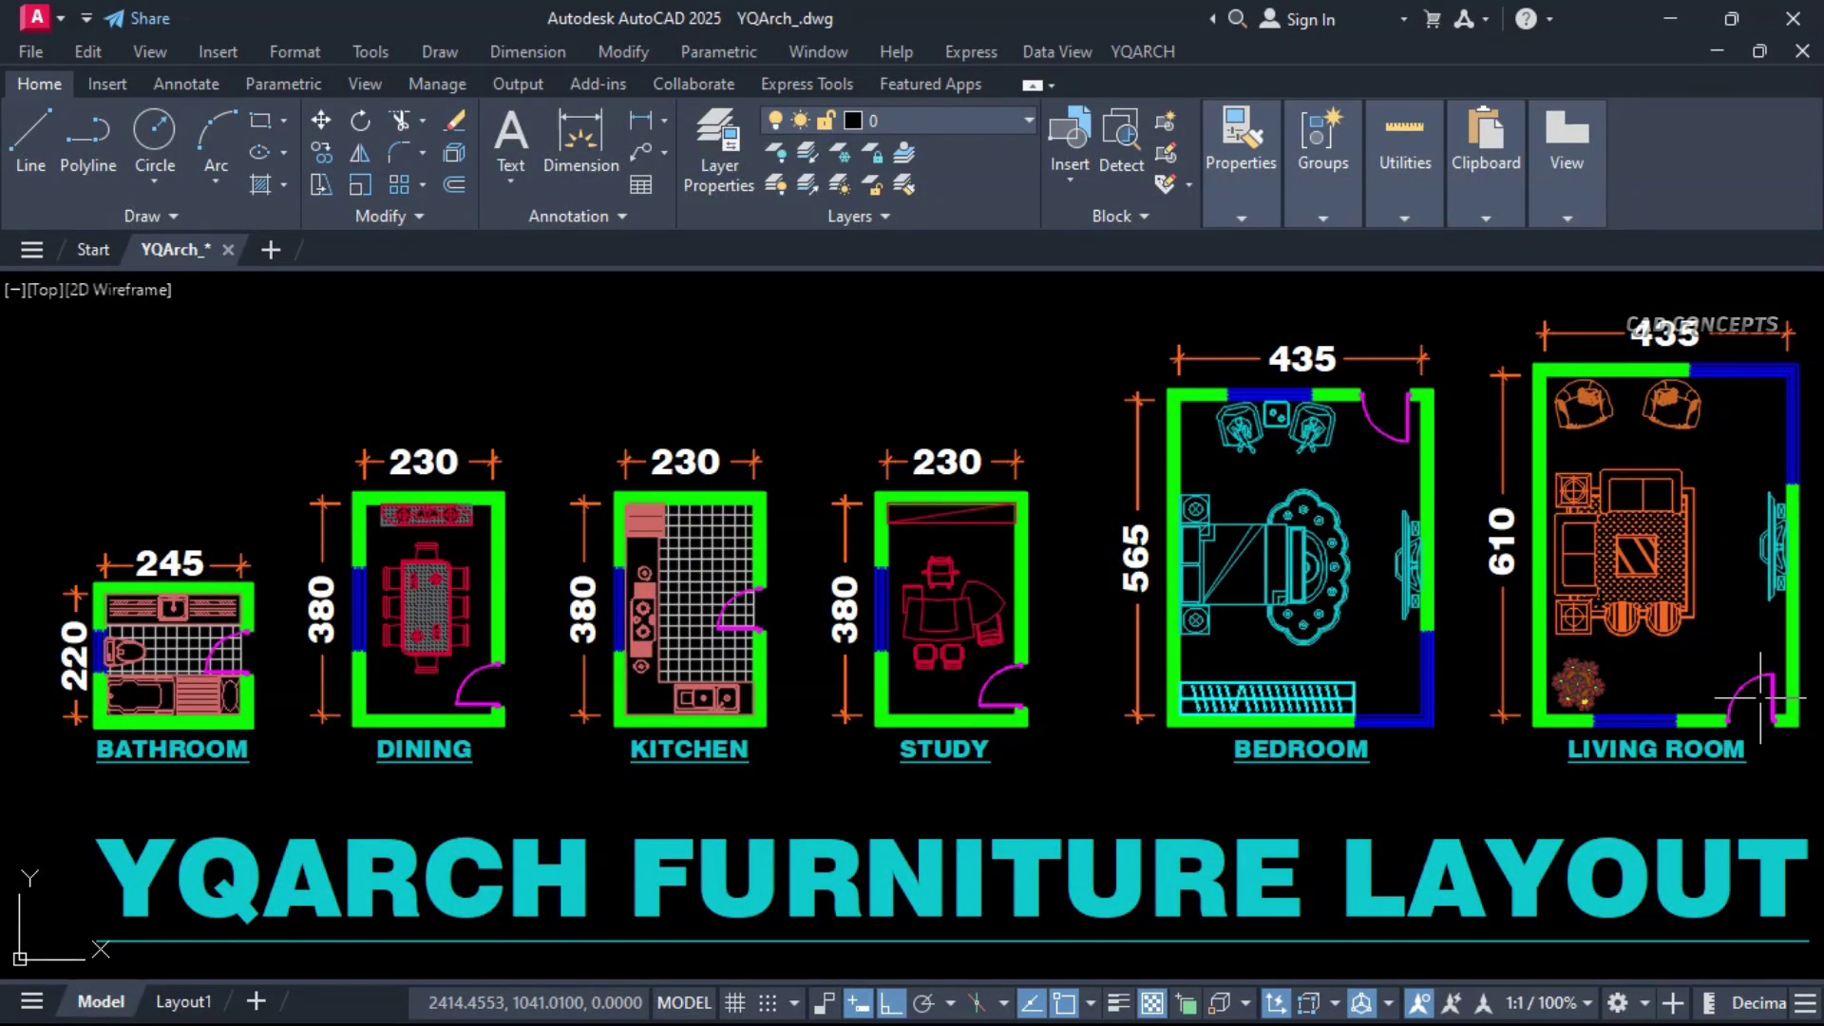
scroll(1764, 698, "up", 3)
Pan across the kitchen, study, dining room and bathroom to review all six empty rooms
middle_click_drag(684, 726, 959, 725)
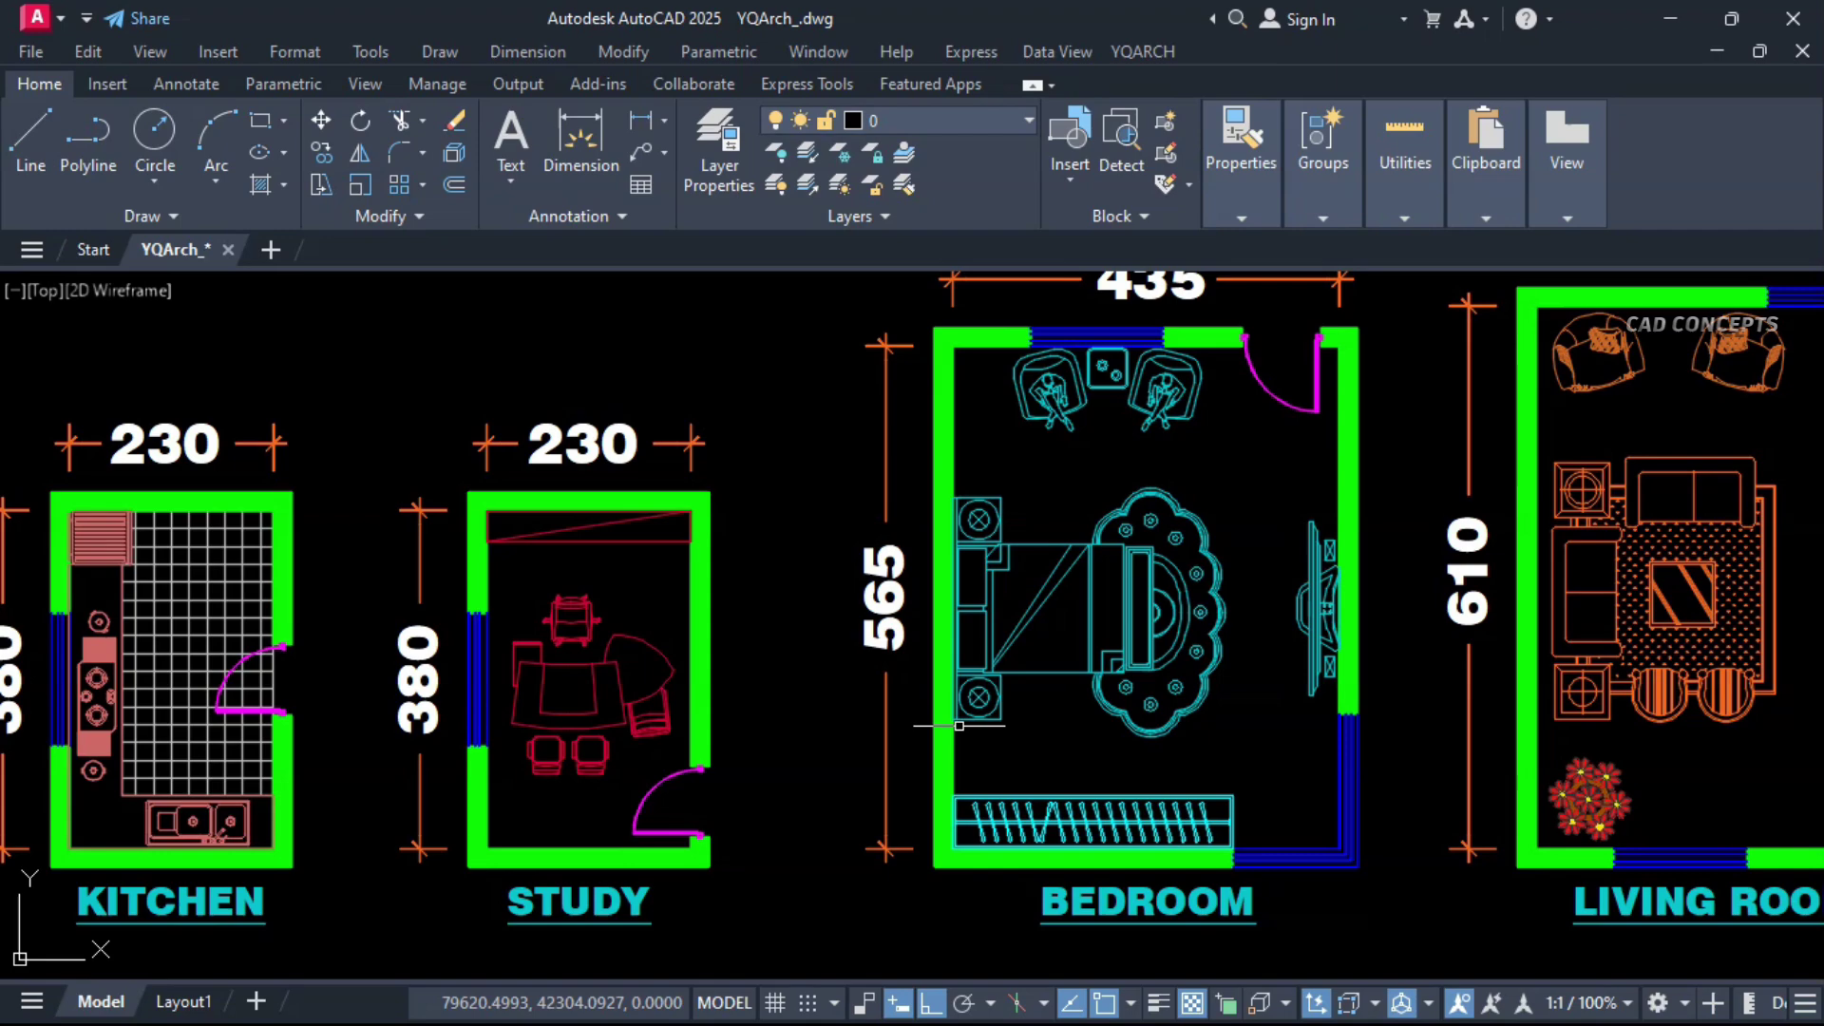
scroll(621, 765, "up", 2)
middle_click_drag(642, 770, 1188, 718)
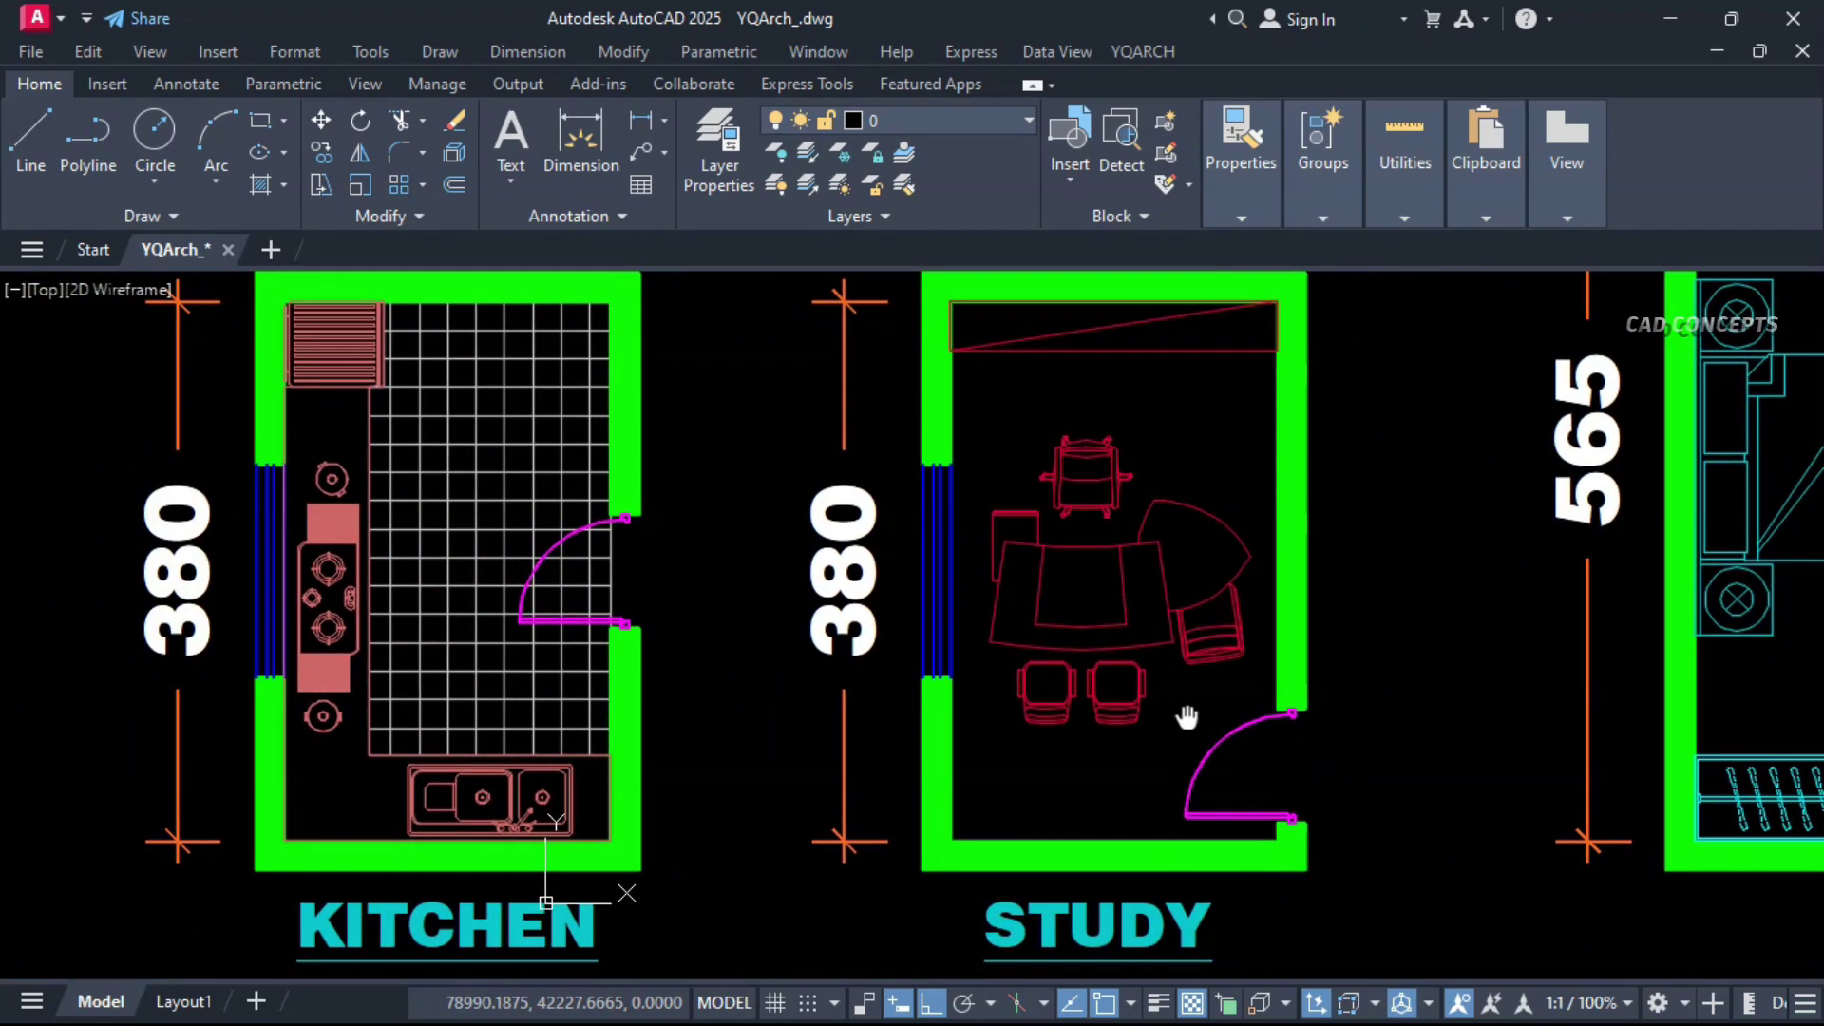
middle_click_drag(414, 742, 818, 760)
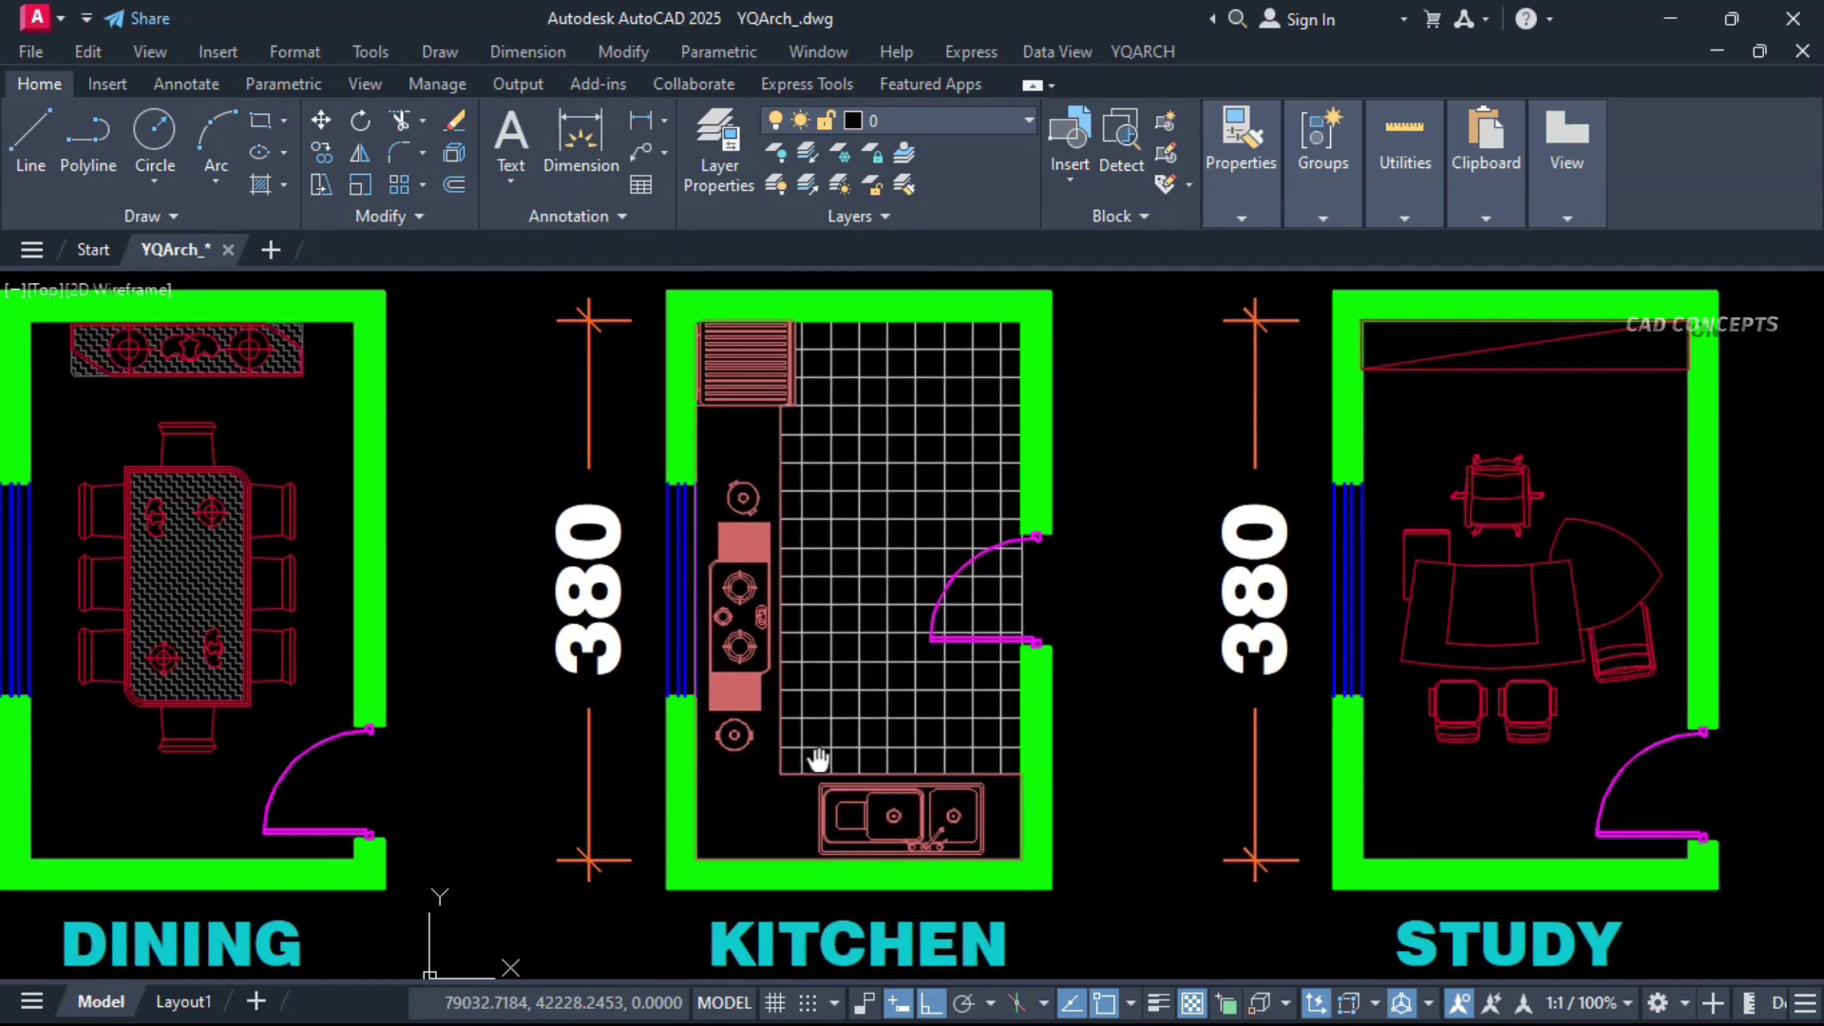
scroll(818, 760, "down", 1)
middle_click_drag(428, 756, 755, 746)
scroll(754, 746, "up", 1)
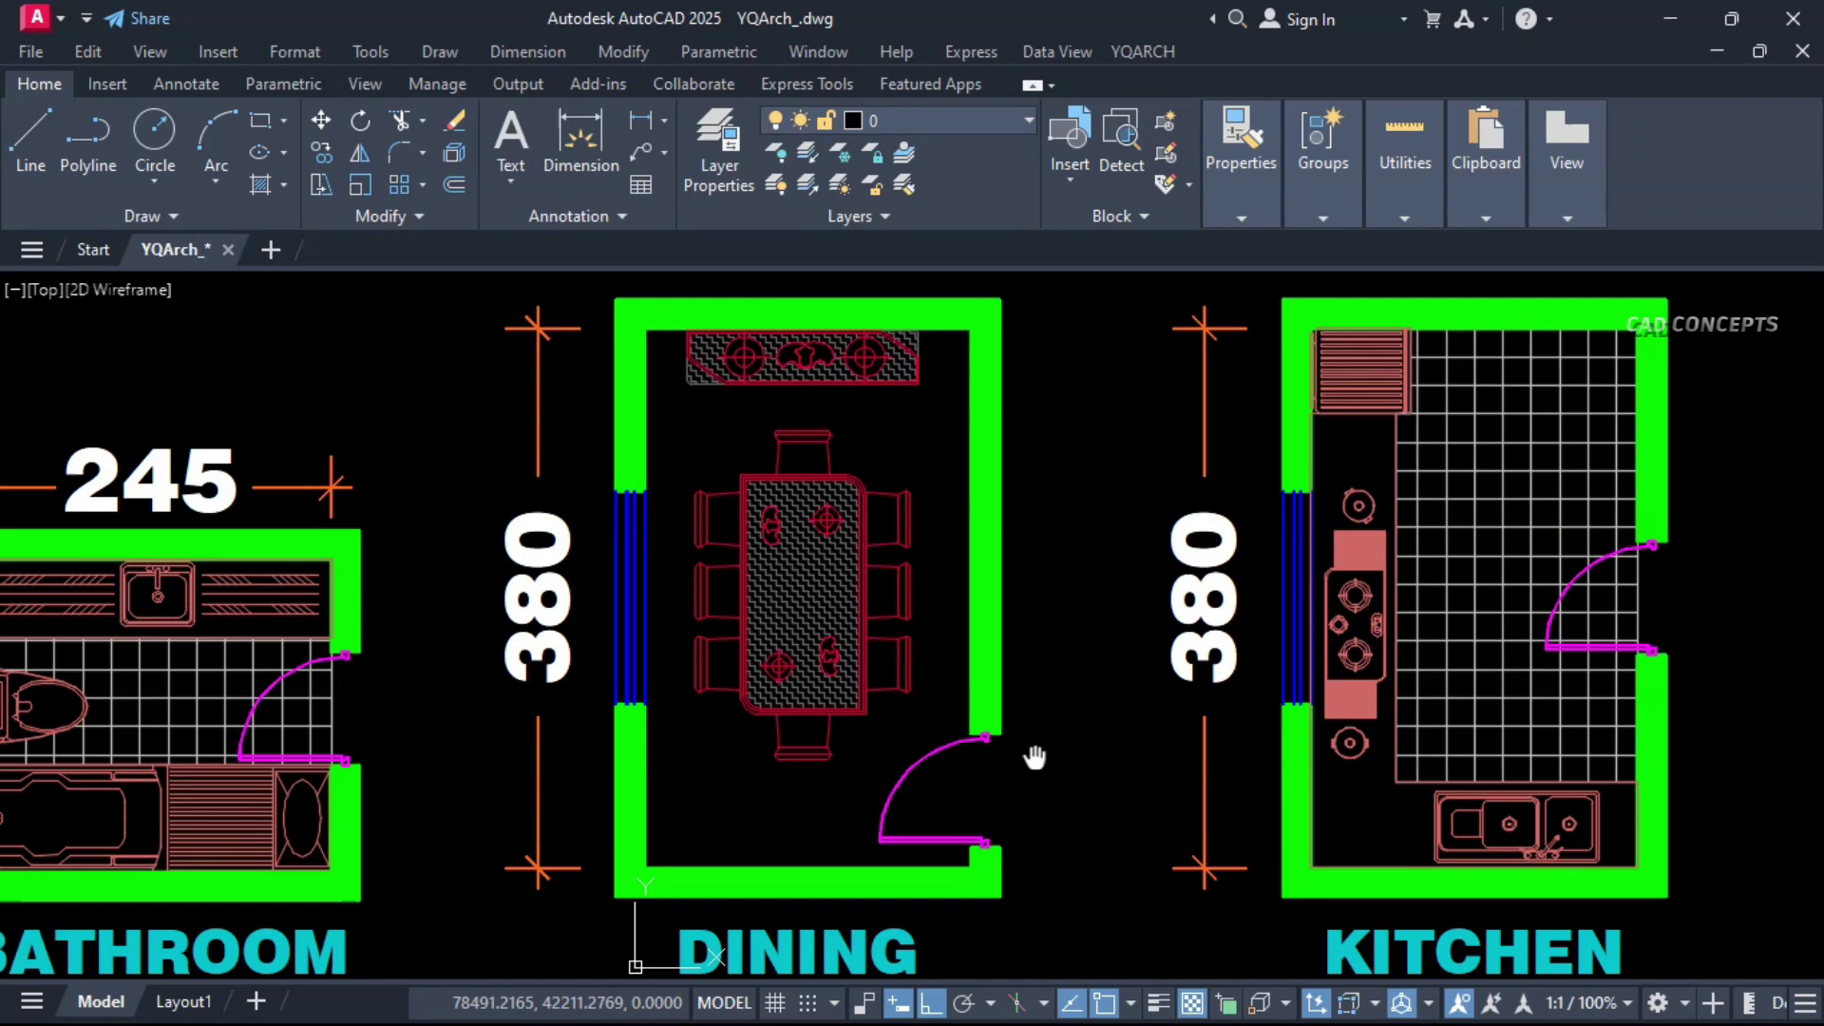
scroll(995, 757, "down", 1)
mouse_move(501, 774)
middle_mouse_down()
mouse_move(1279, 665)
mouse_move(1161, 702)
middle_mouse_up()
scroll(1156, 706, "up", 2)
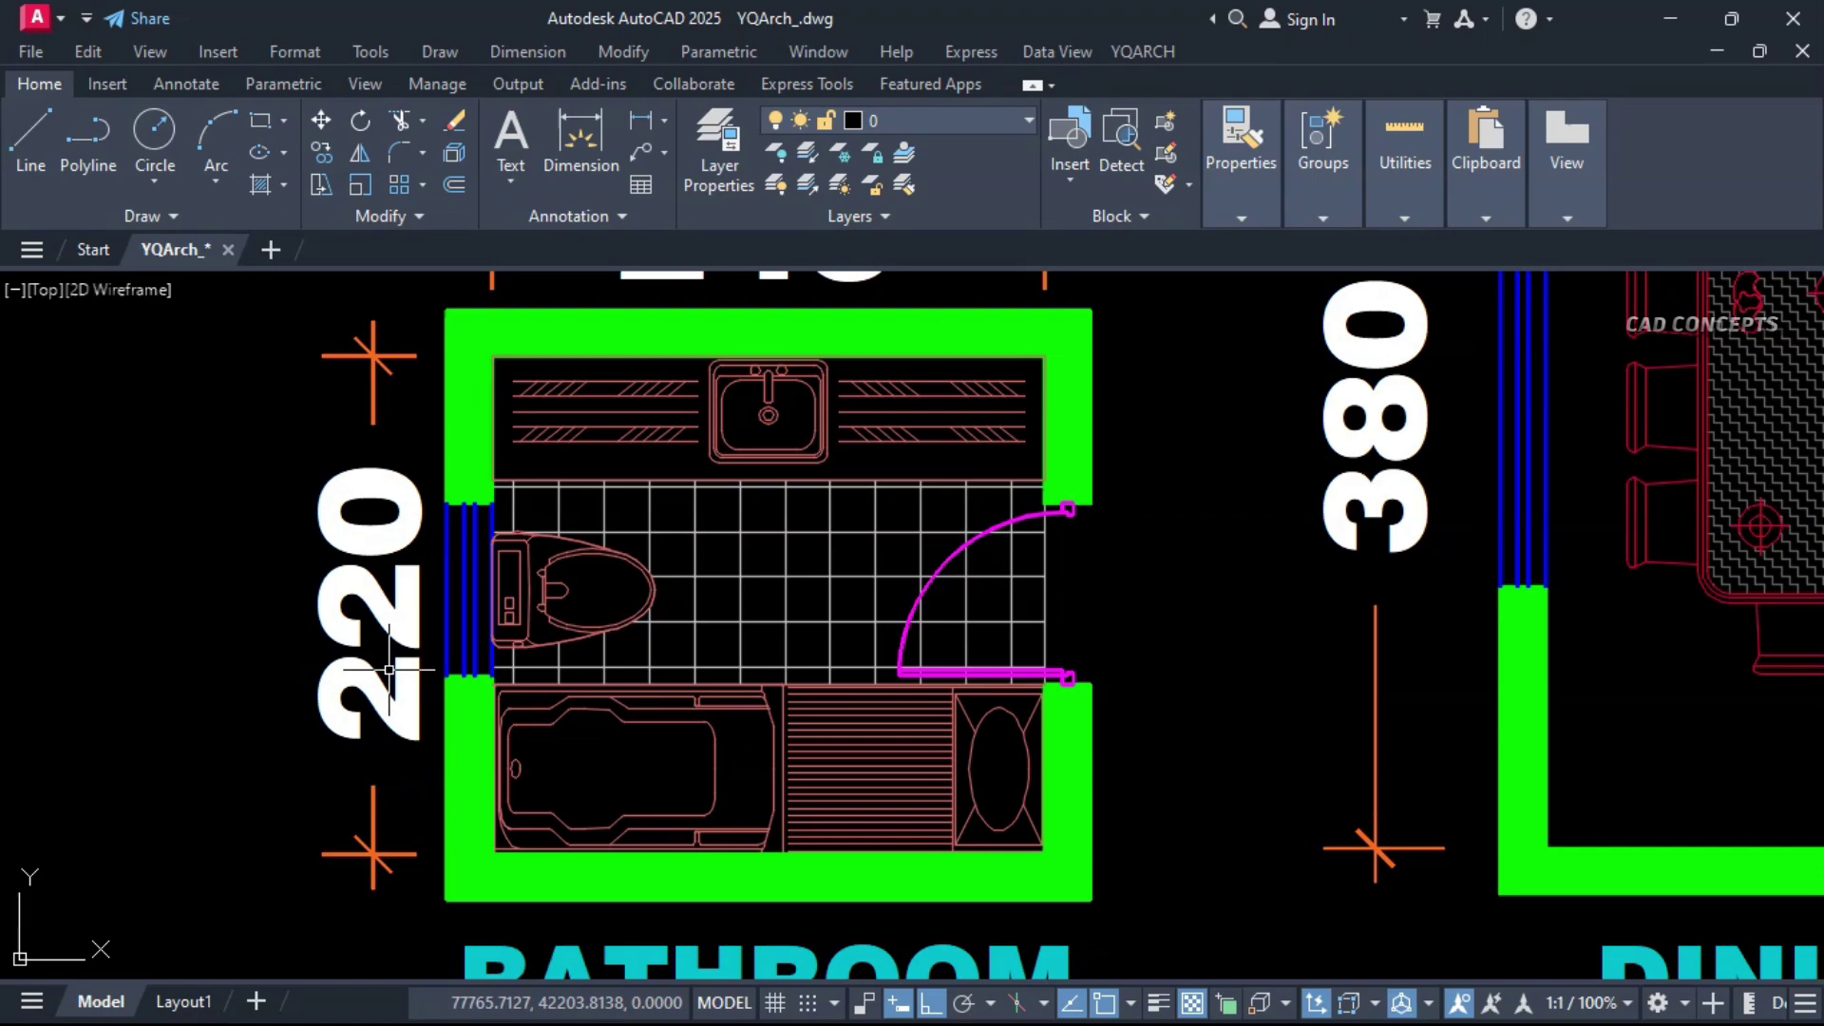
scroll(383, 648, "down", 3)
scroll(382, 649, "down", 3)
mouse_move(1060, 685)
middle_mouse_down()
mouse_move(709, 688)
mouse_move(730, 680)
middle_mouse_up()
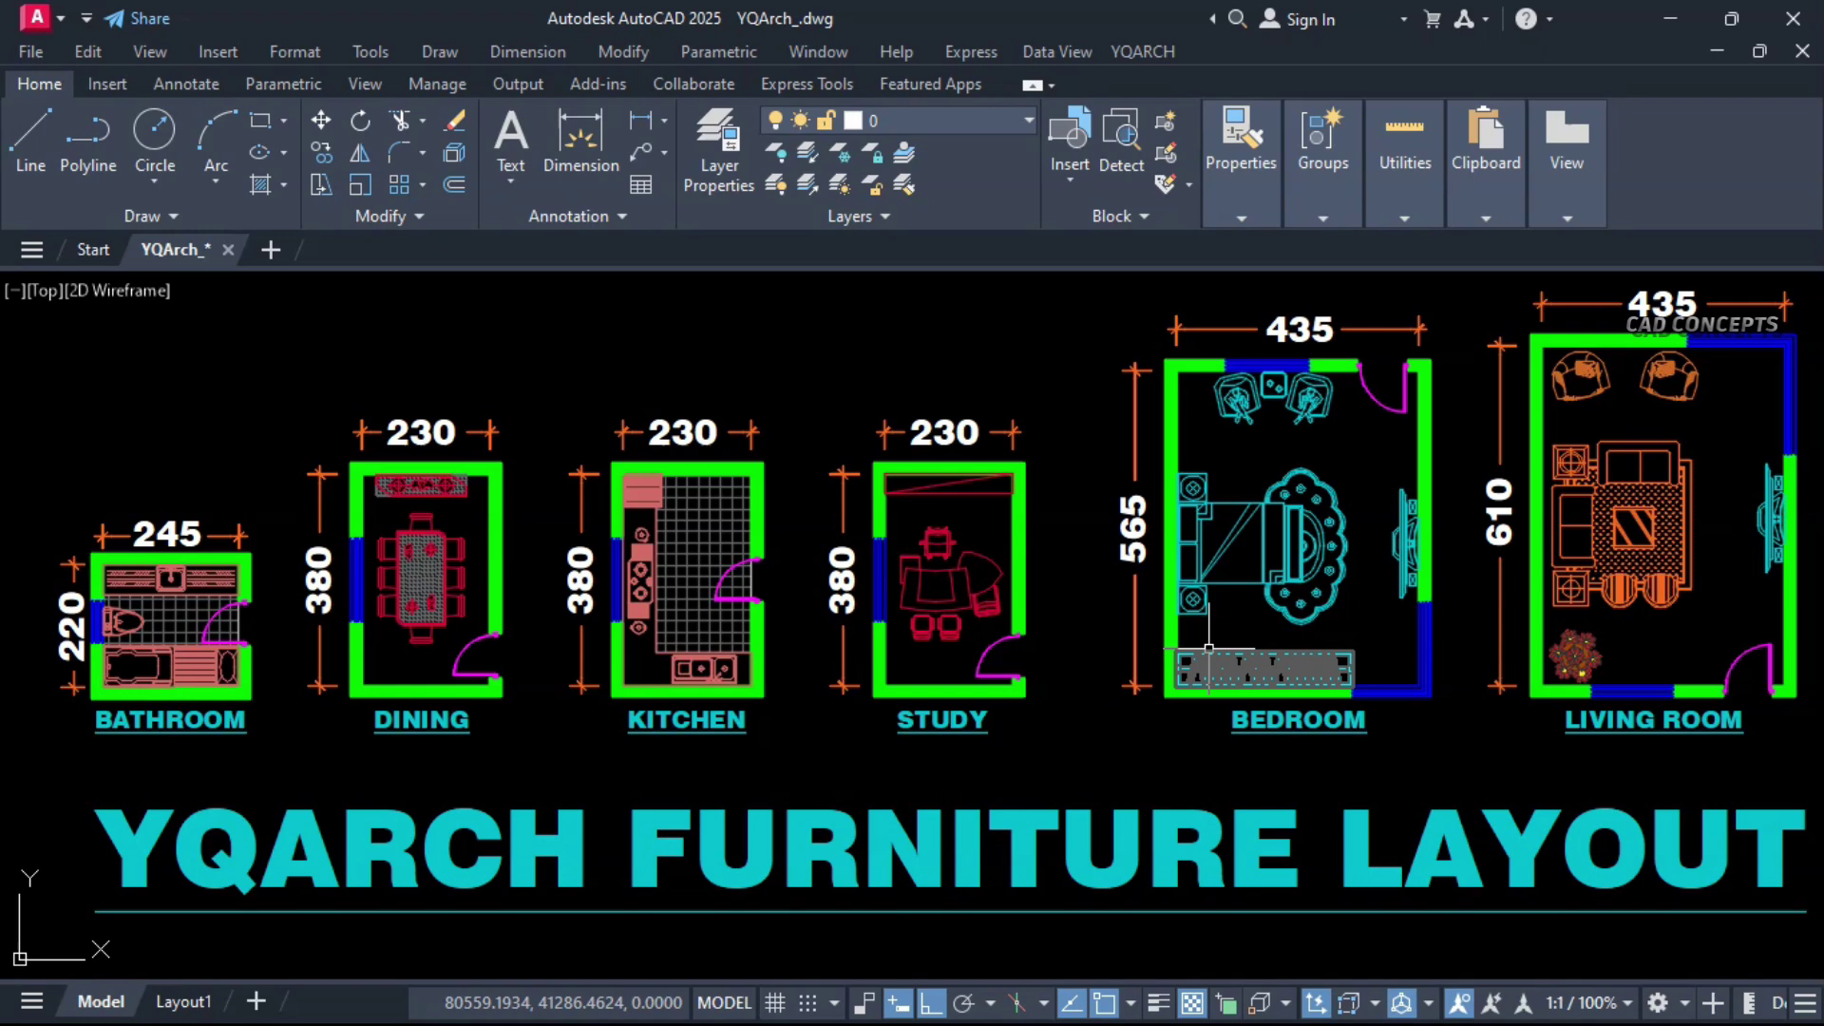
Zoom to the bedroom and living room, then place the Living Room layout between its inner corners
left_click(1462, 757)
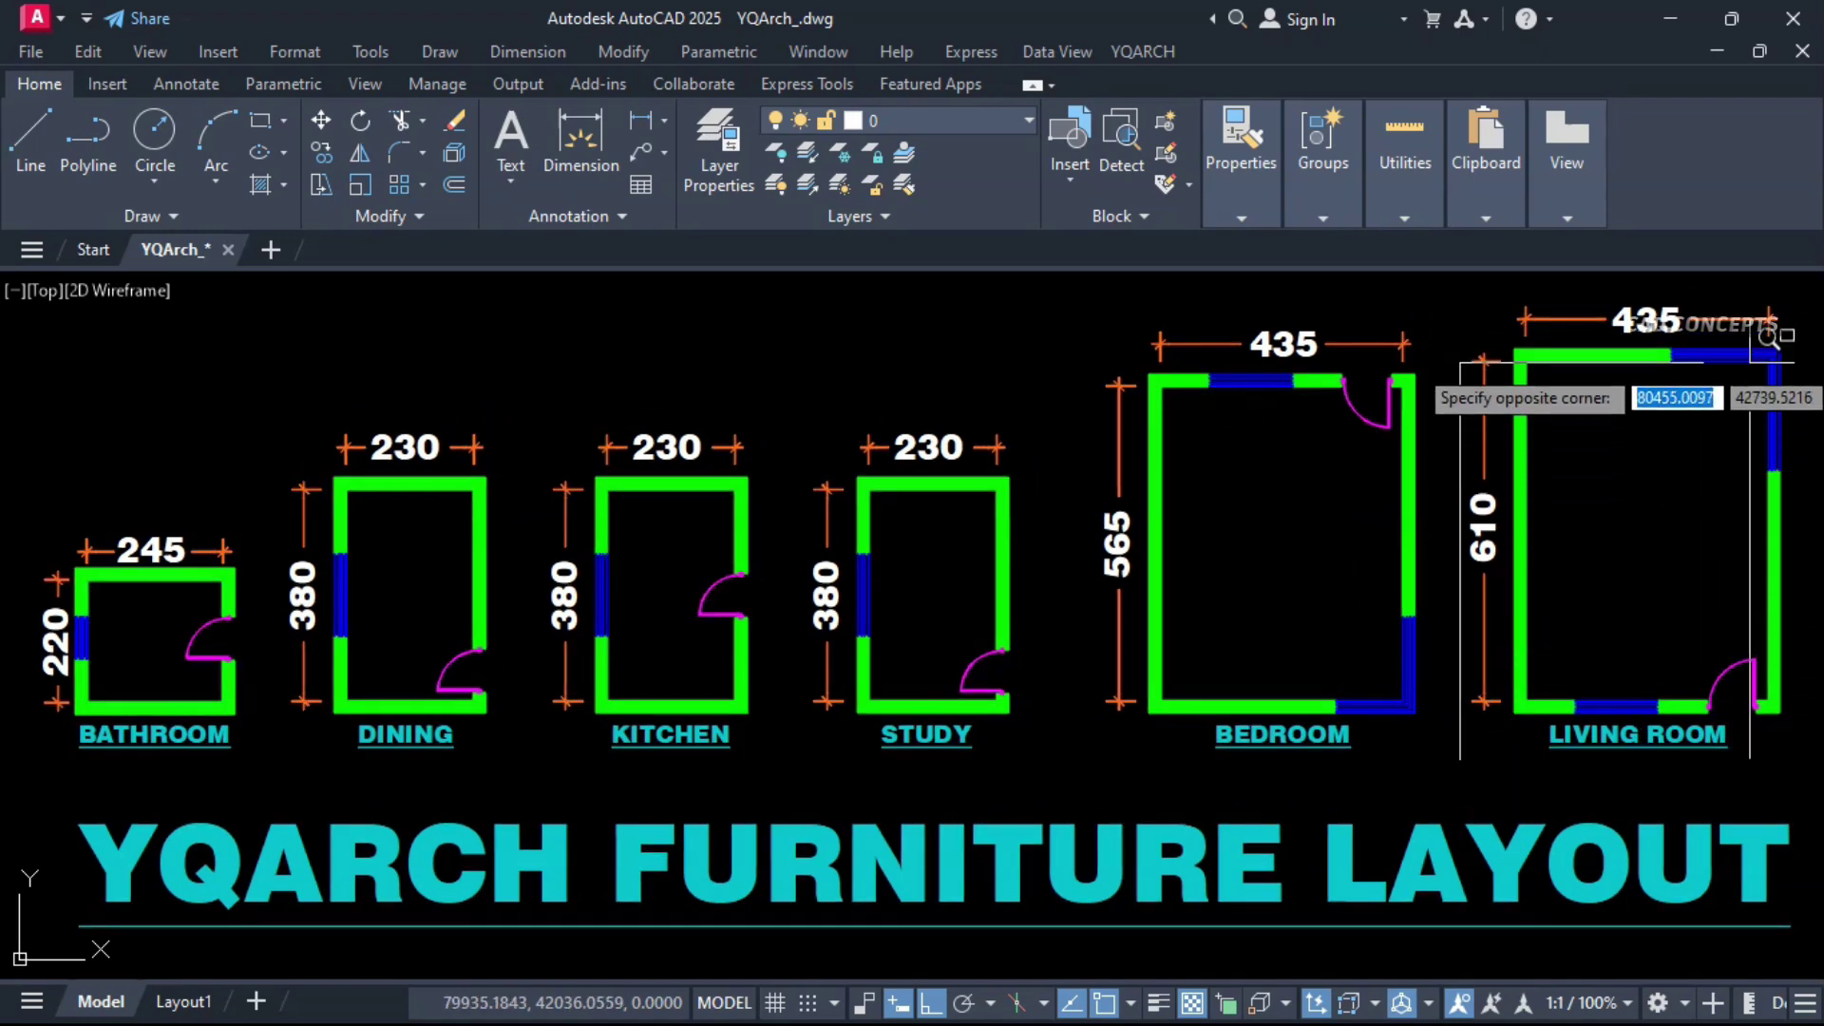
left_click(1781, 307)
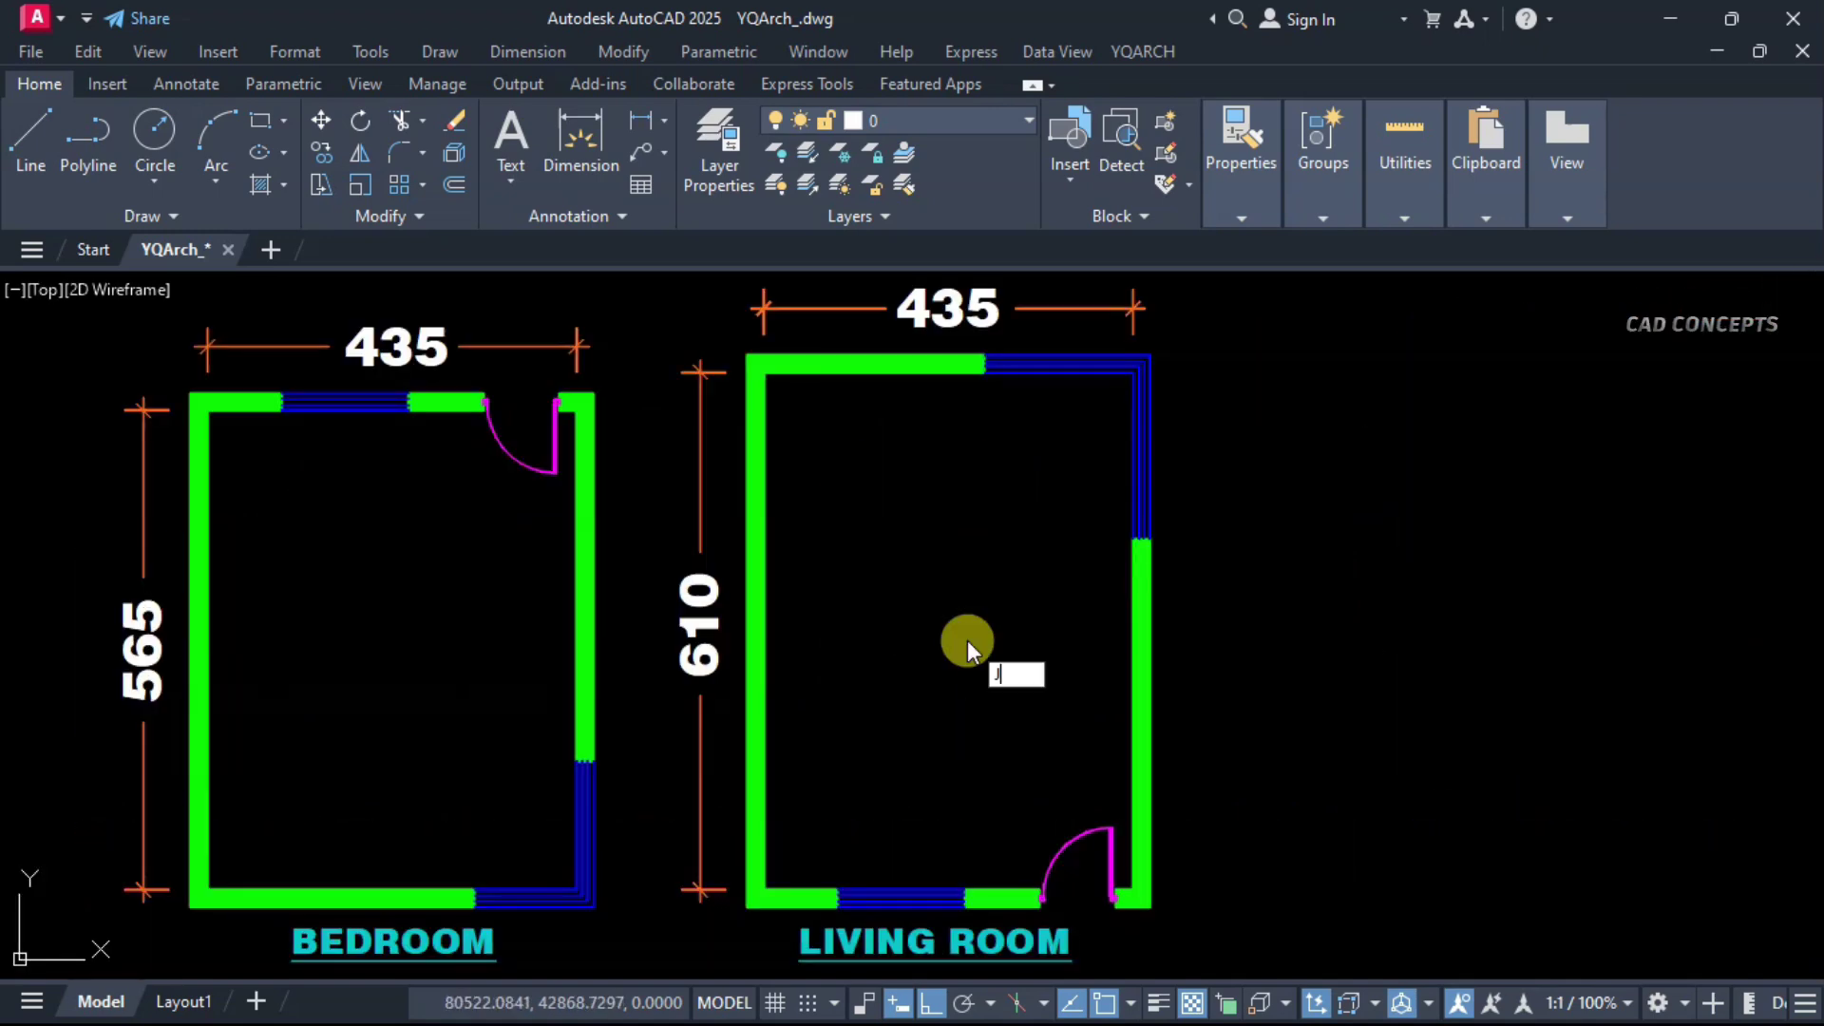
left_click(713, 382)
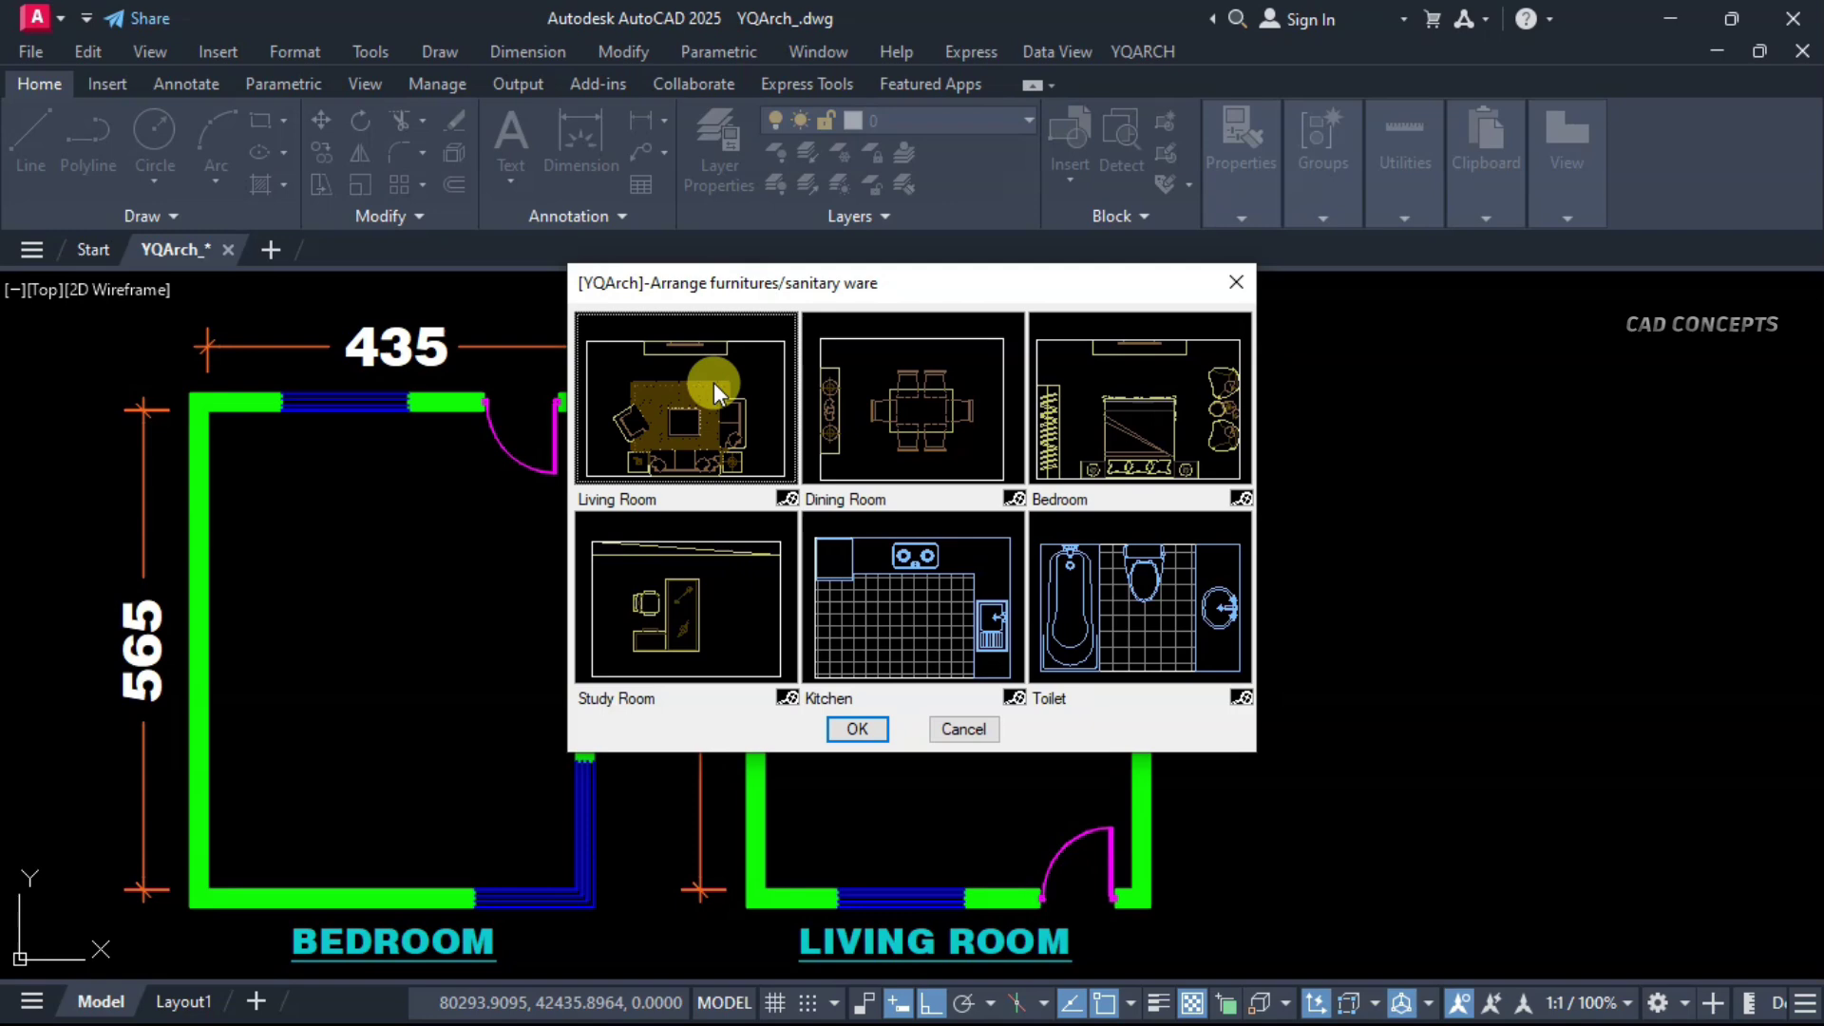
left_click(856, 728)
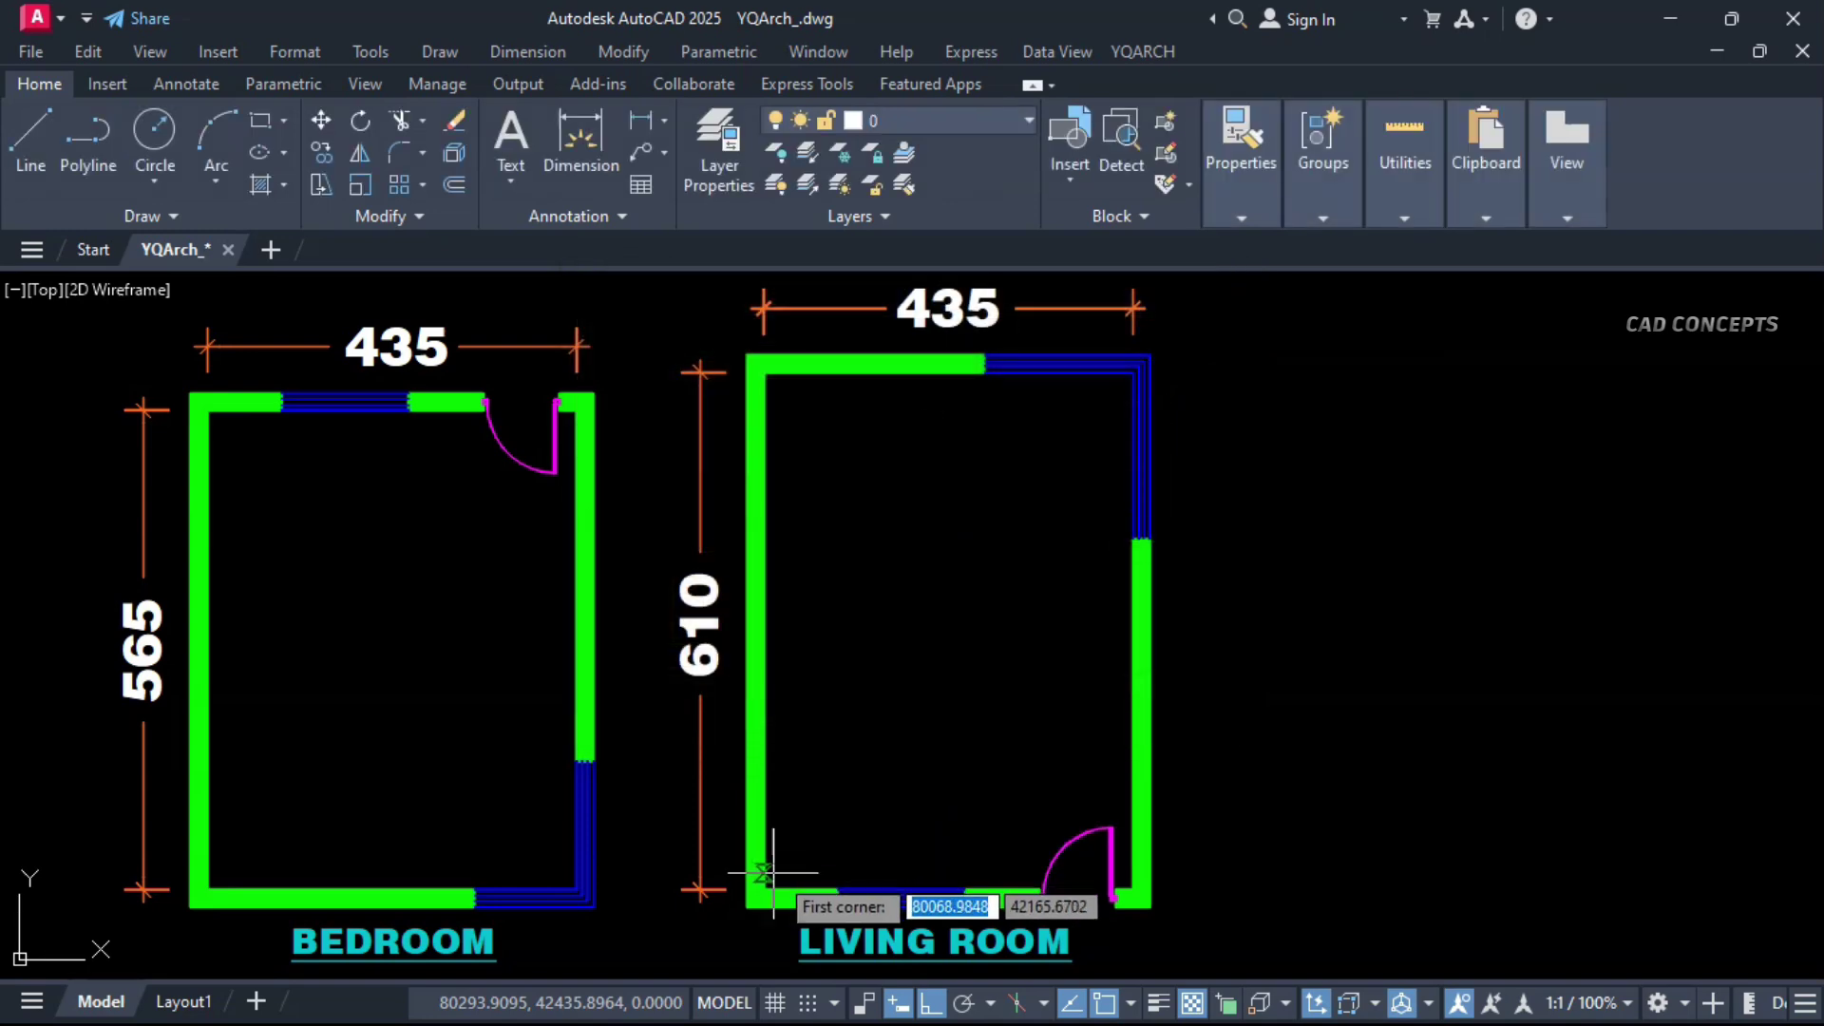
left_click(763, 893)
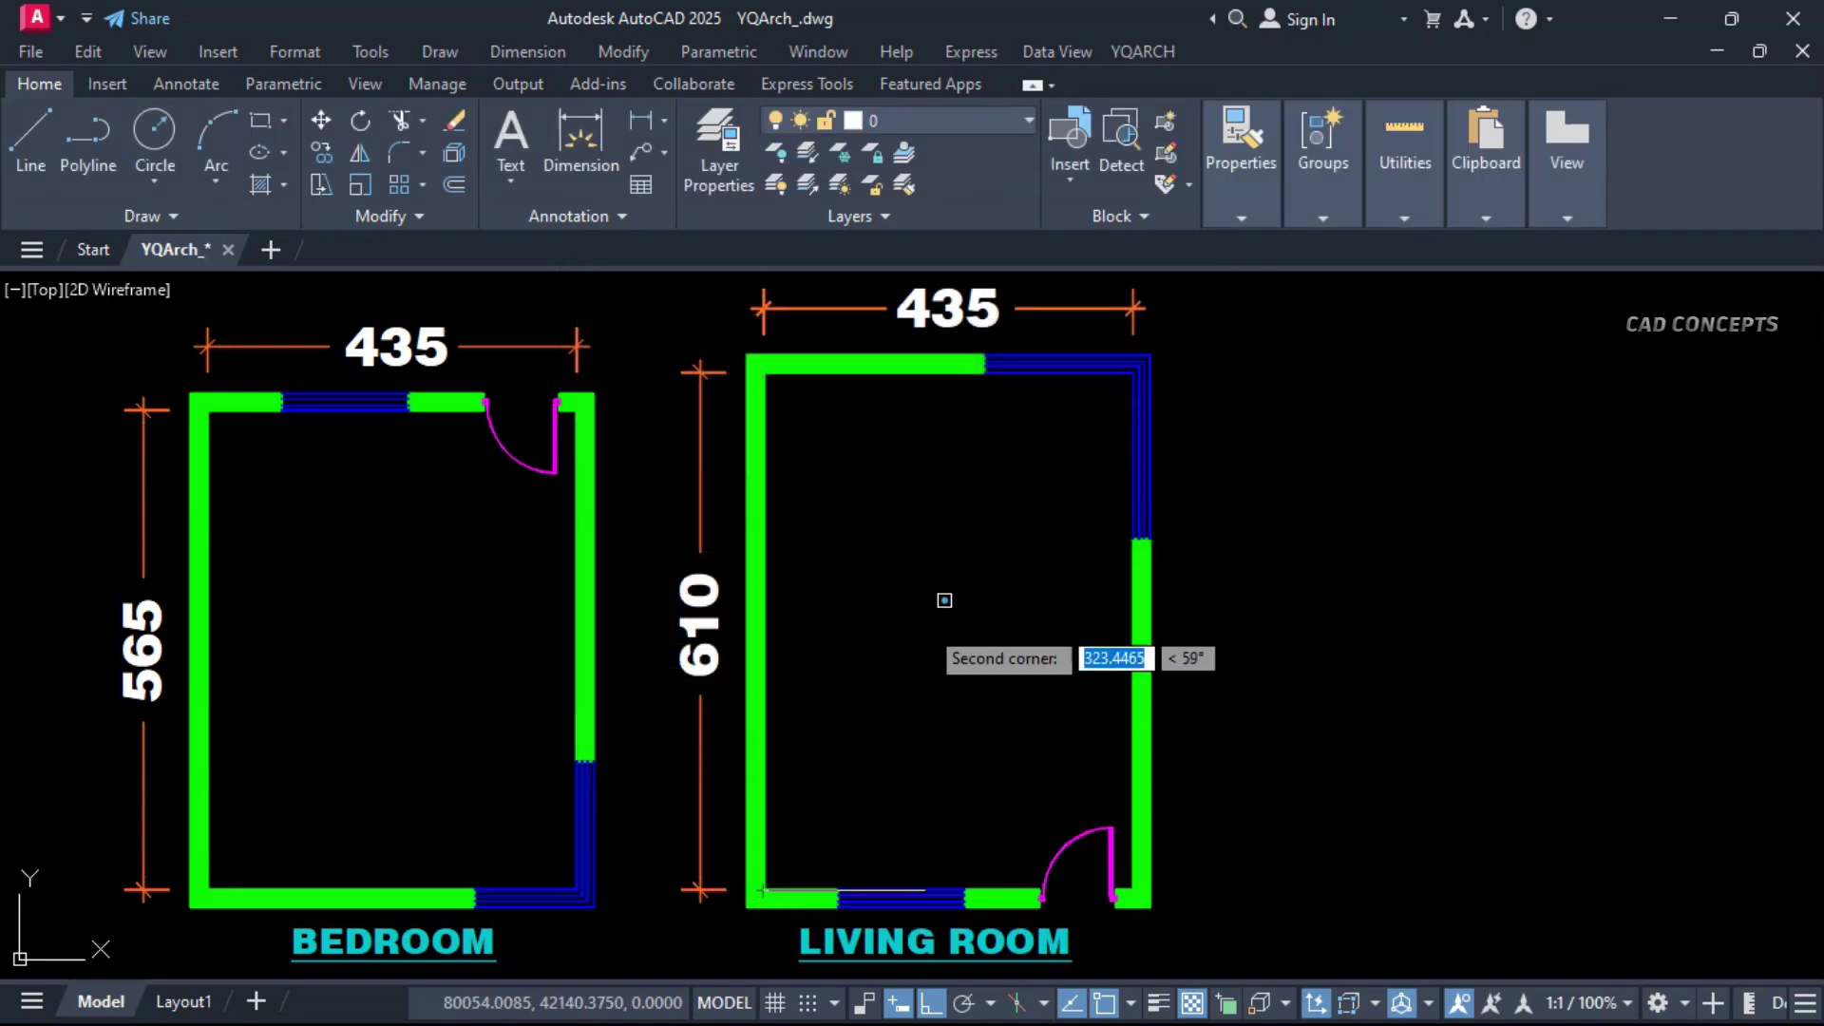
left_click(1136, 369)
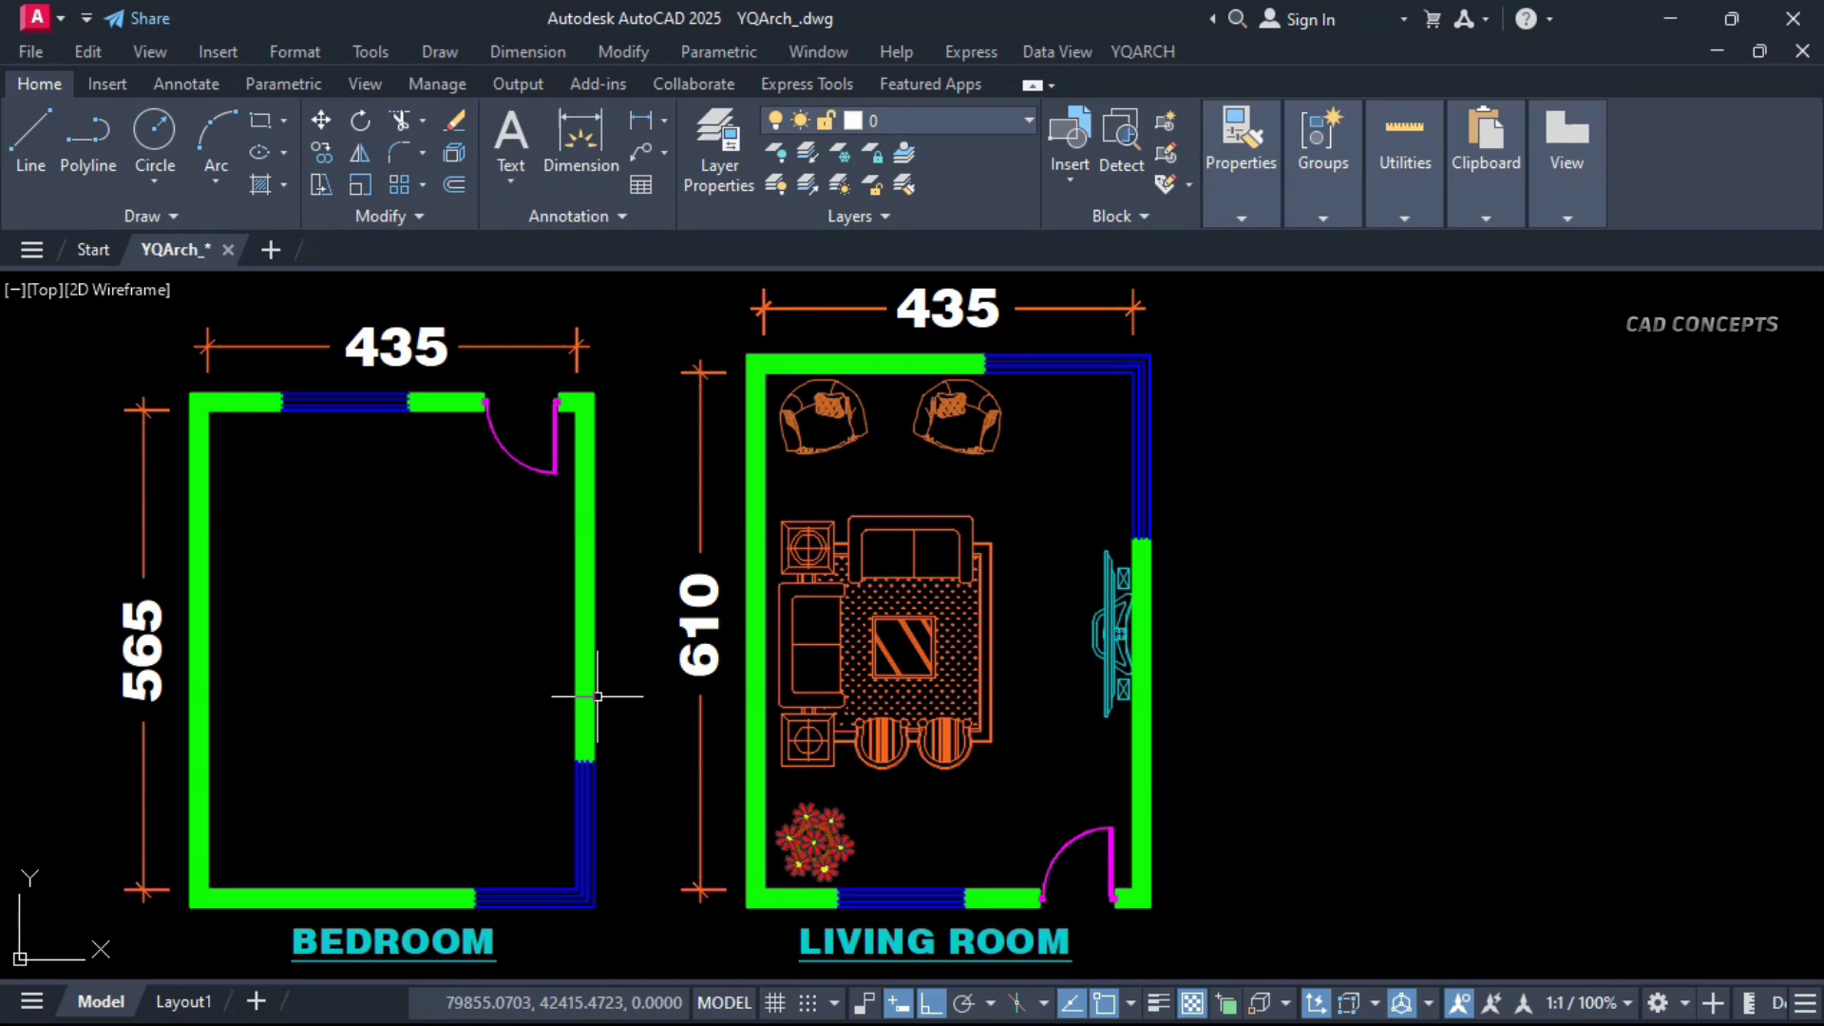
Place the Bedroom furniture layout between the bedroom's lower-left and upper-right inner corners
middle_click_drag(596, 696, 1070, 664)
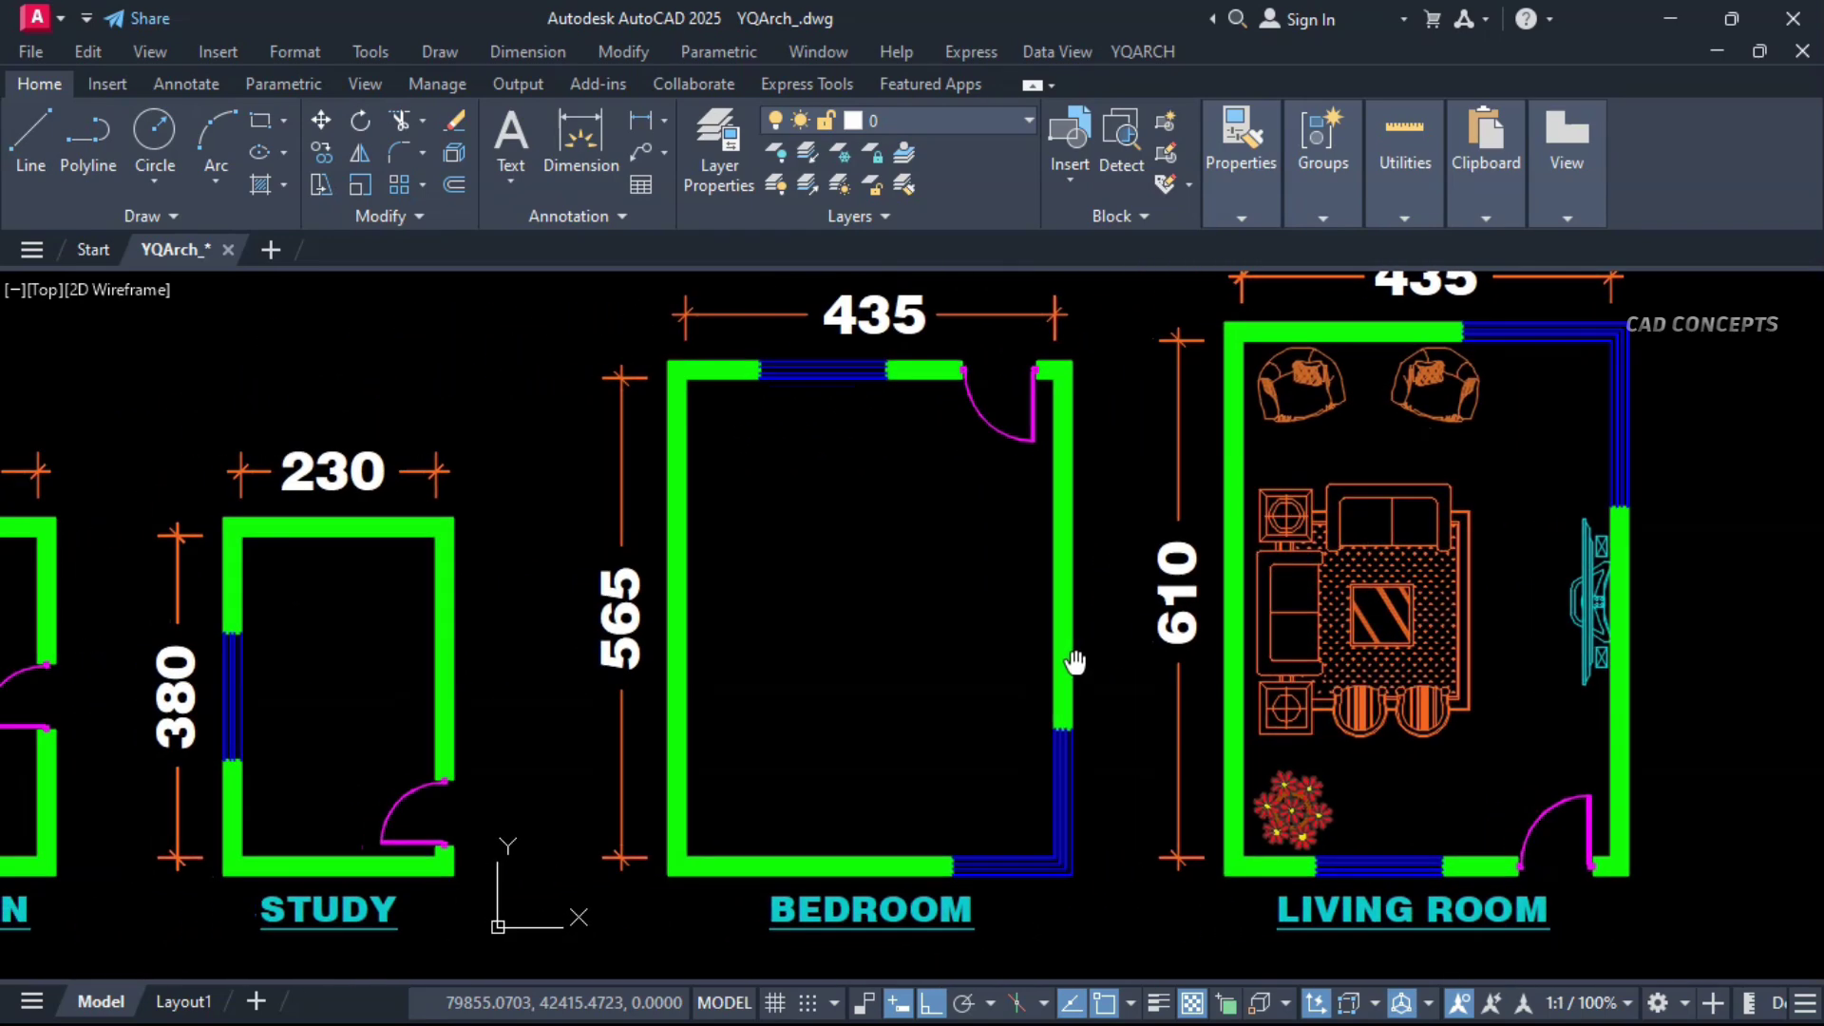
key("Return")
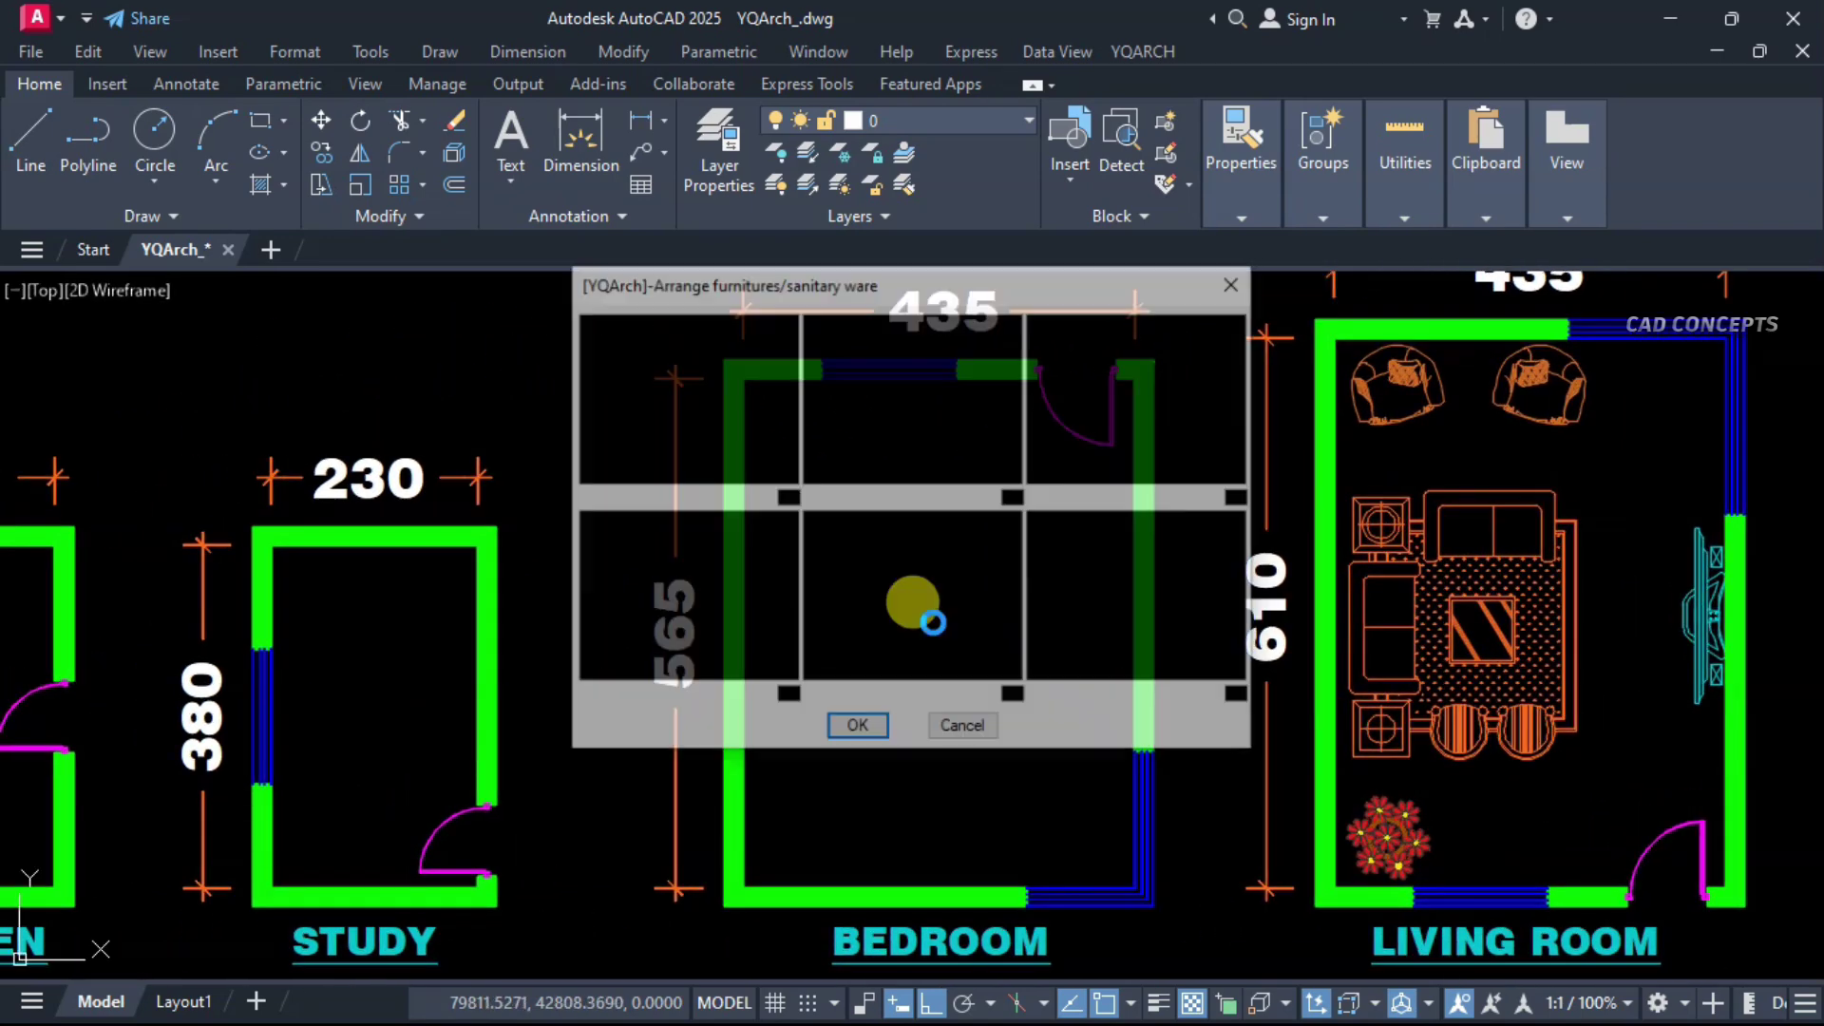
left_click(1055, 484)
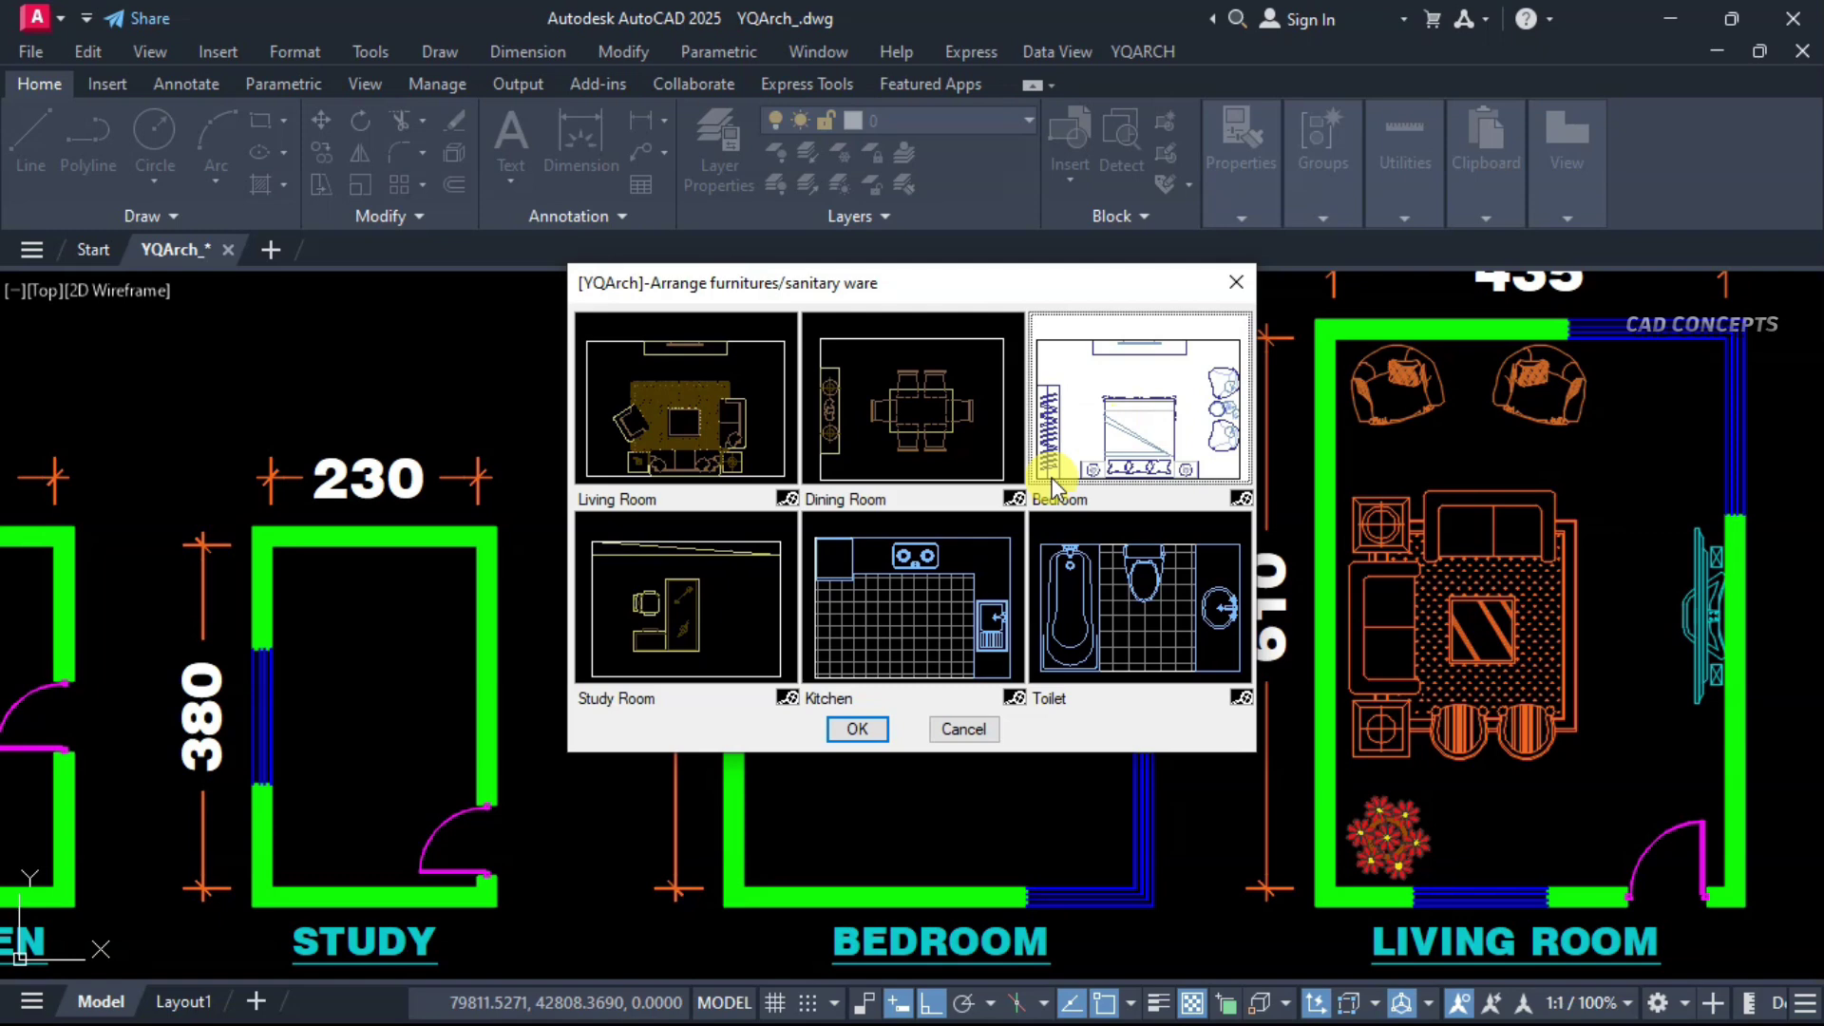
left_click(857, 730)
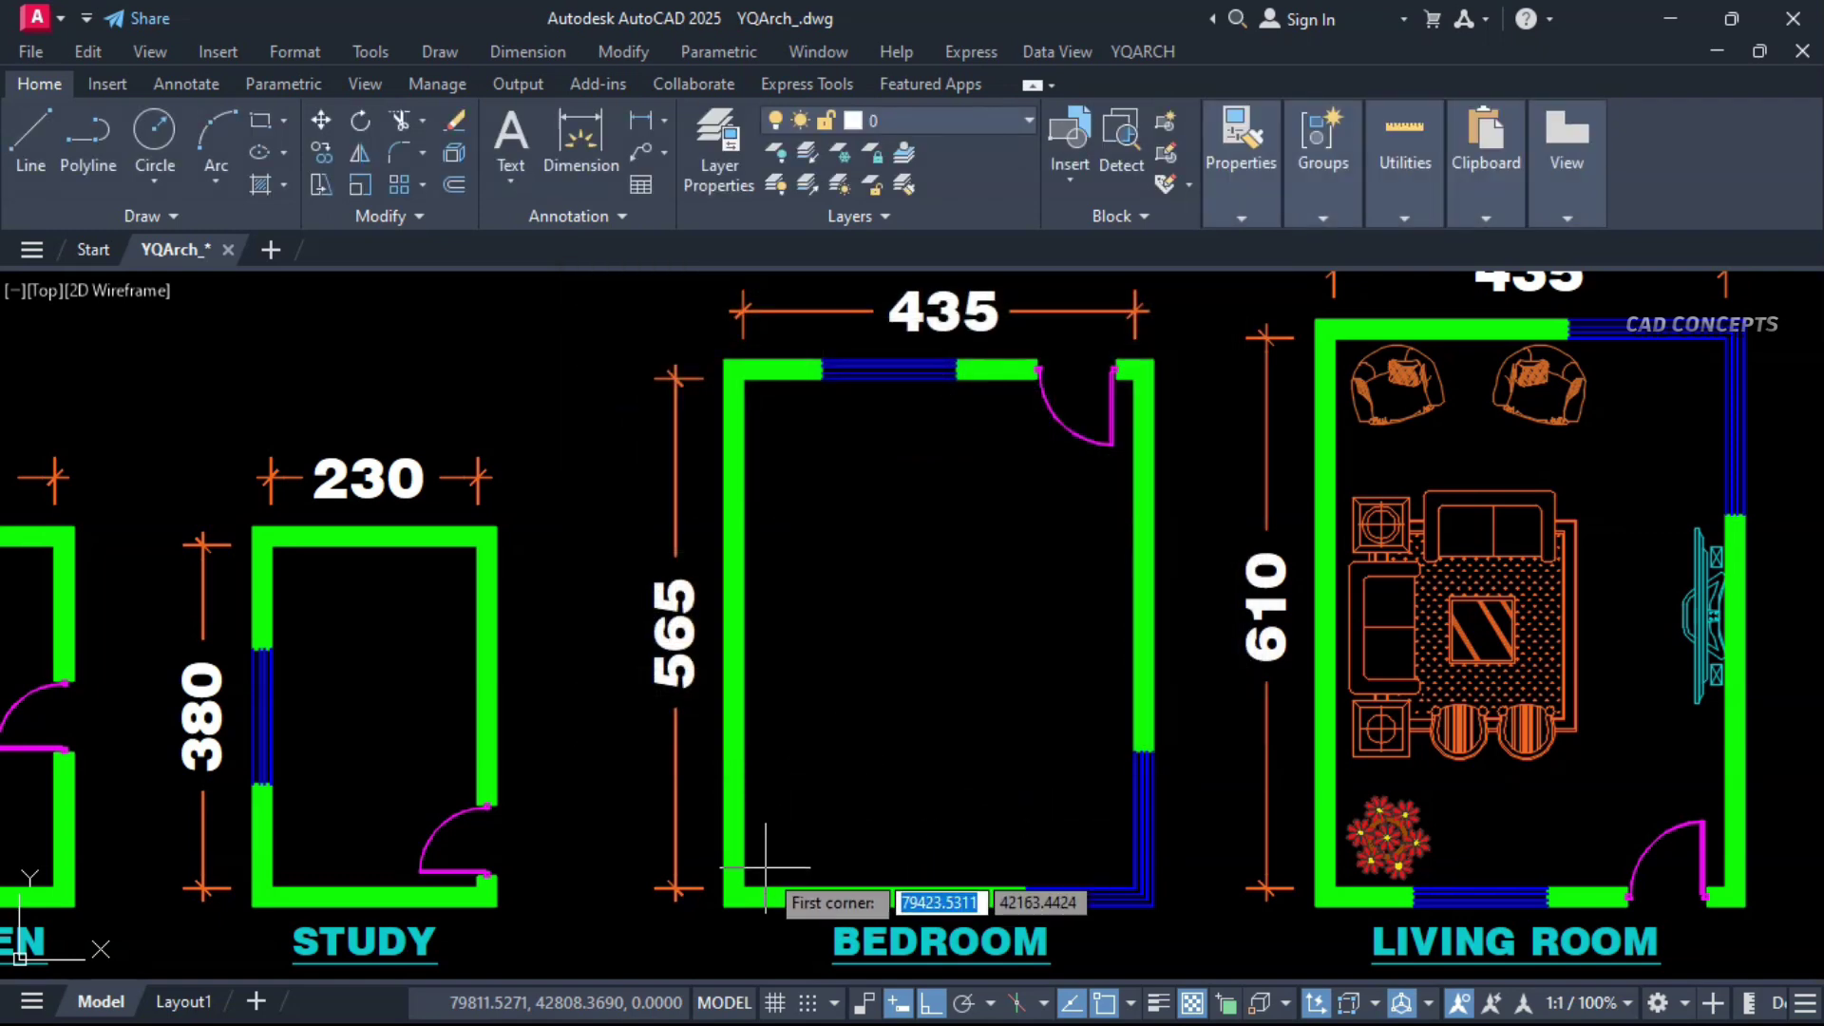
left_click(743, 890)
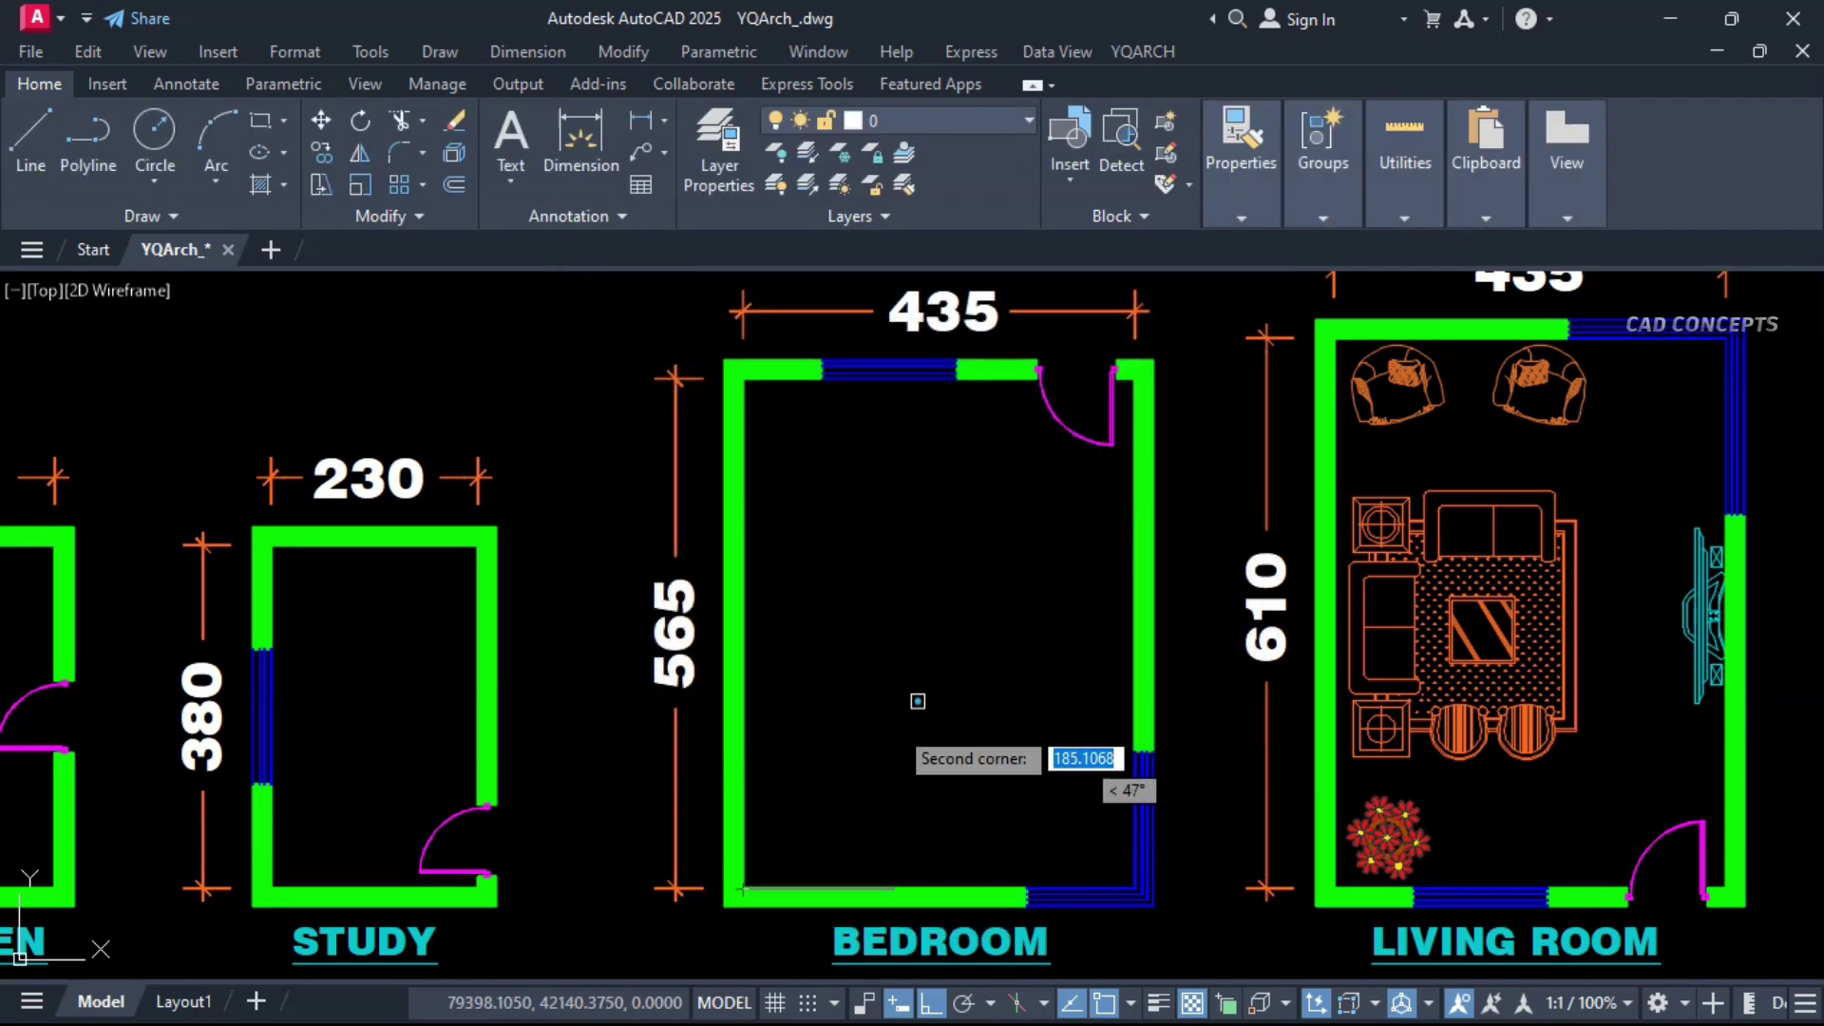
left_click(1140, 373)
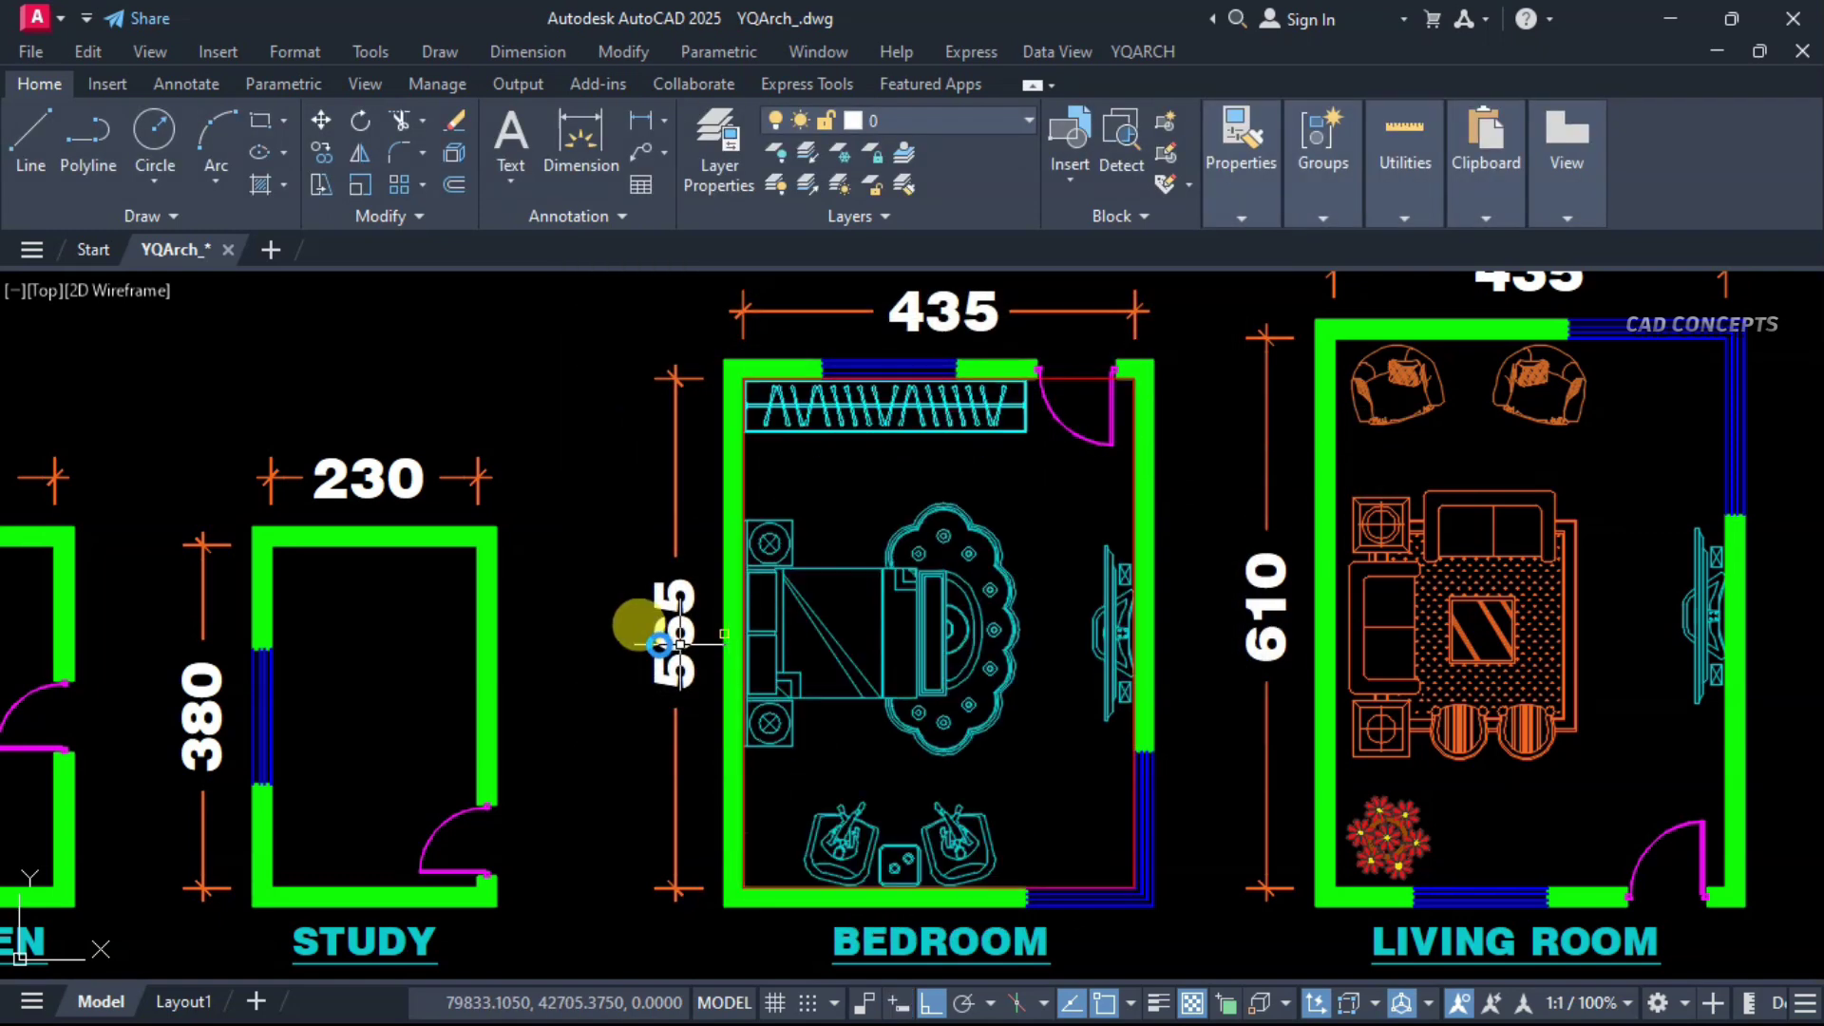
left_click(623, 644)
key("Escape")
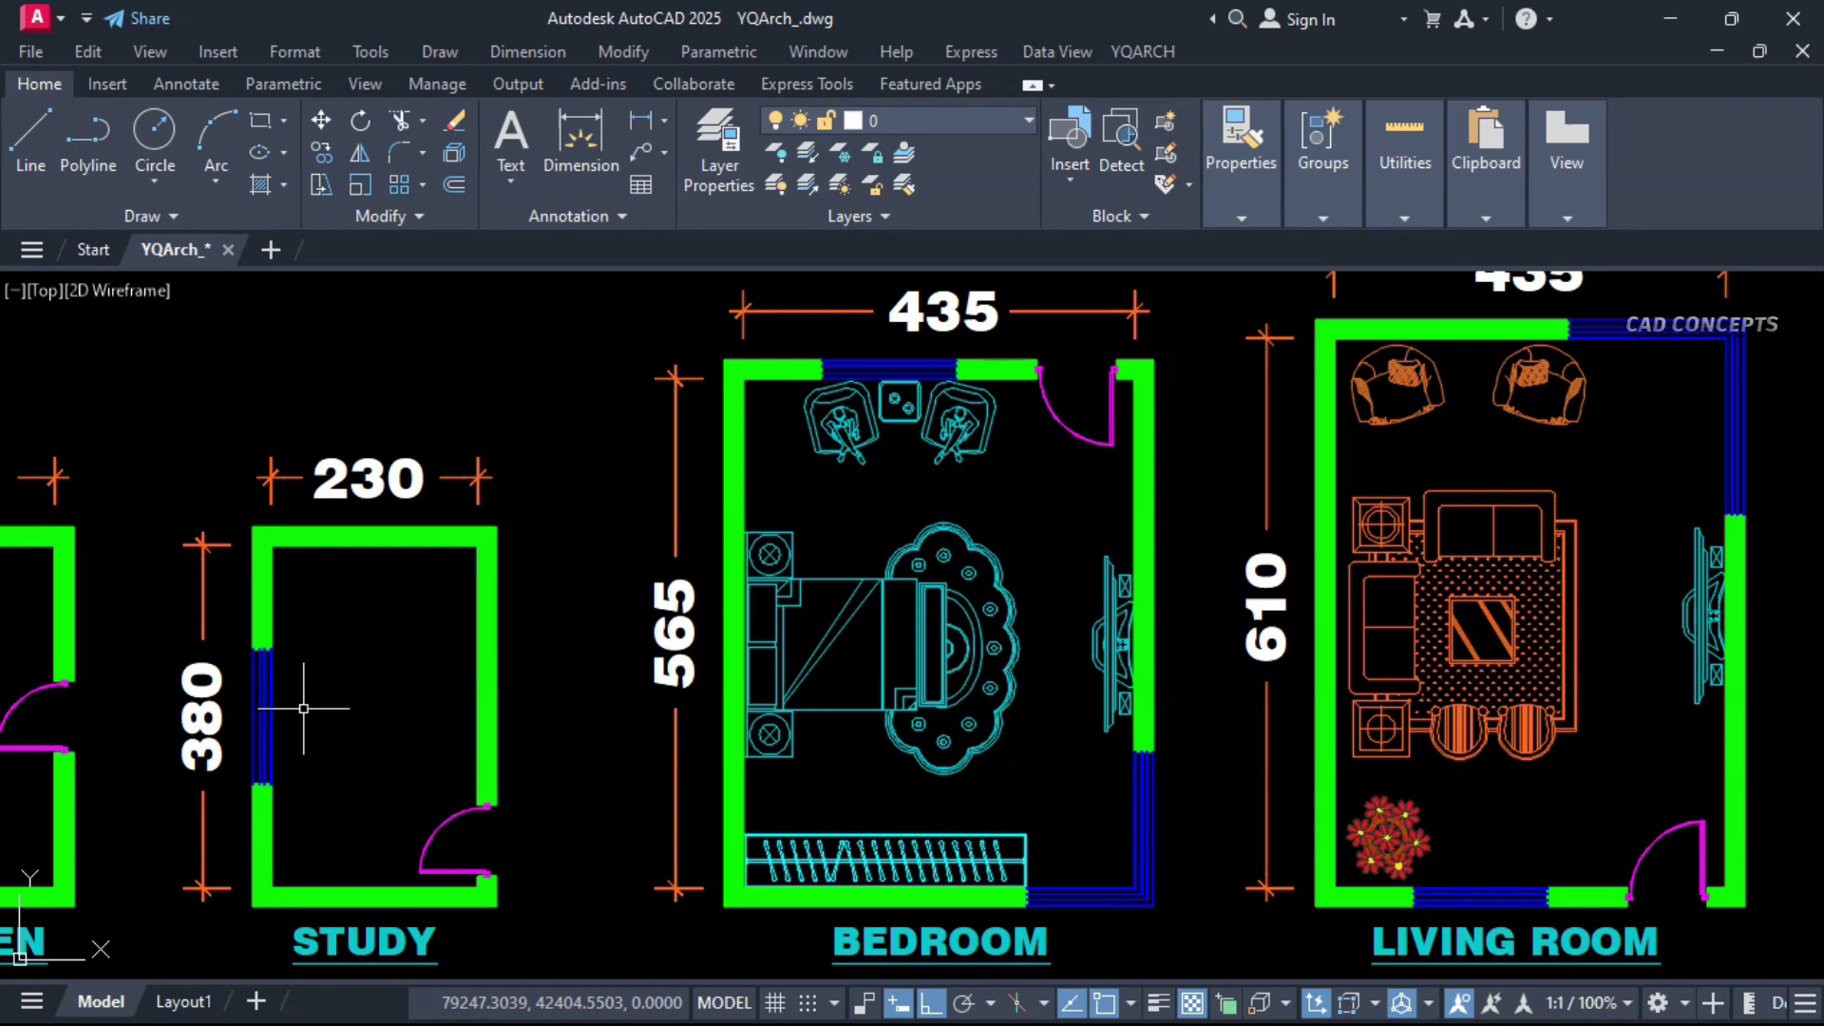
Place the Study Room layout between the study's inner corners and turn on dynamic input
middle_click_drag(304, 707, 456, 699)
scroll(960, 546, "up", 2)
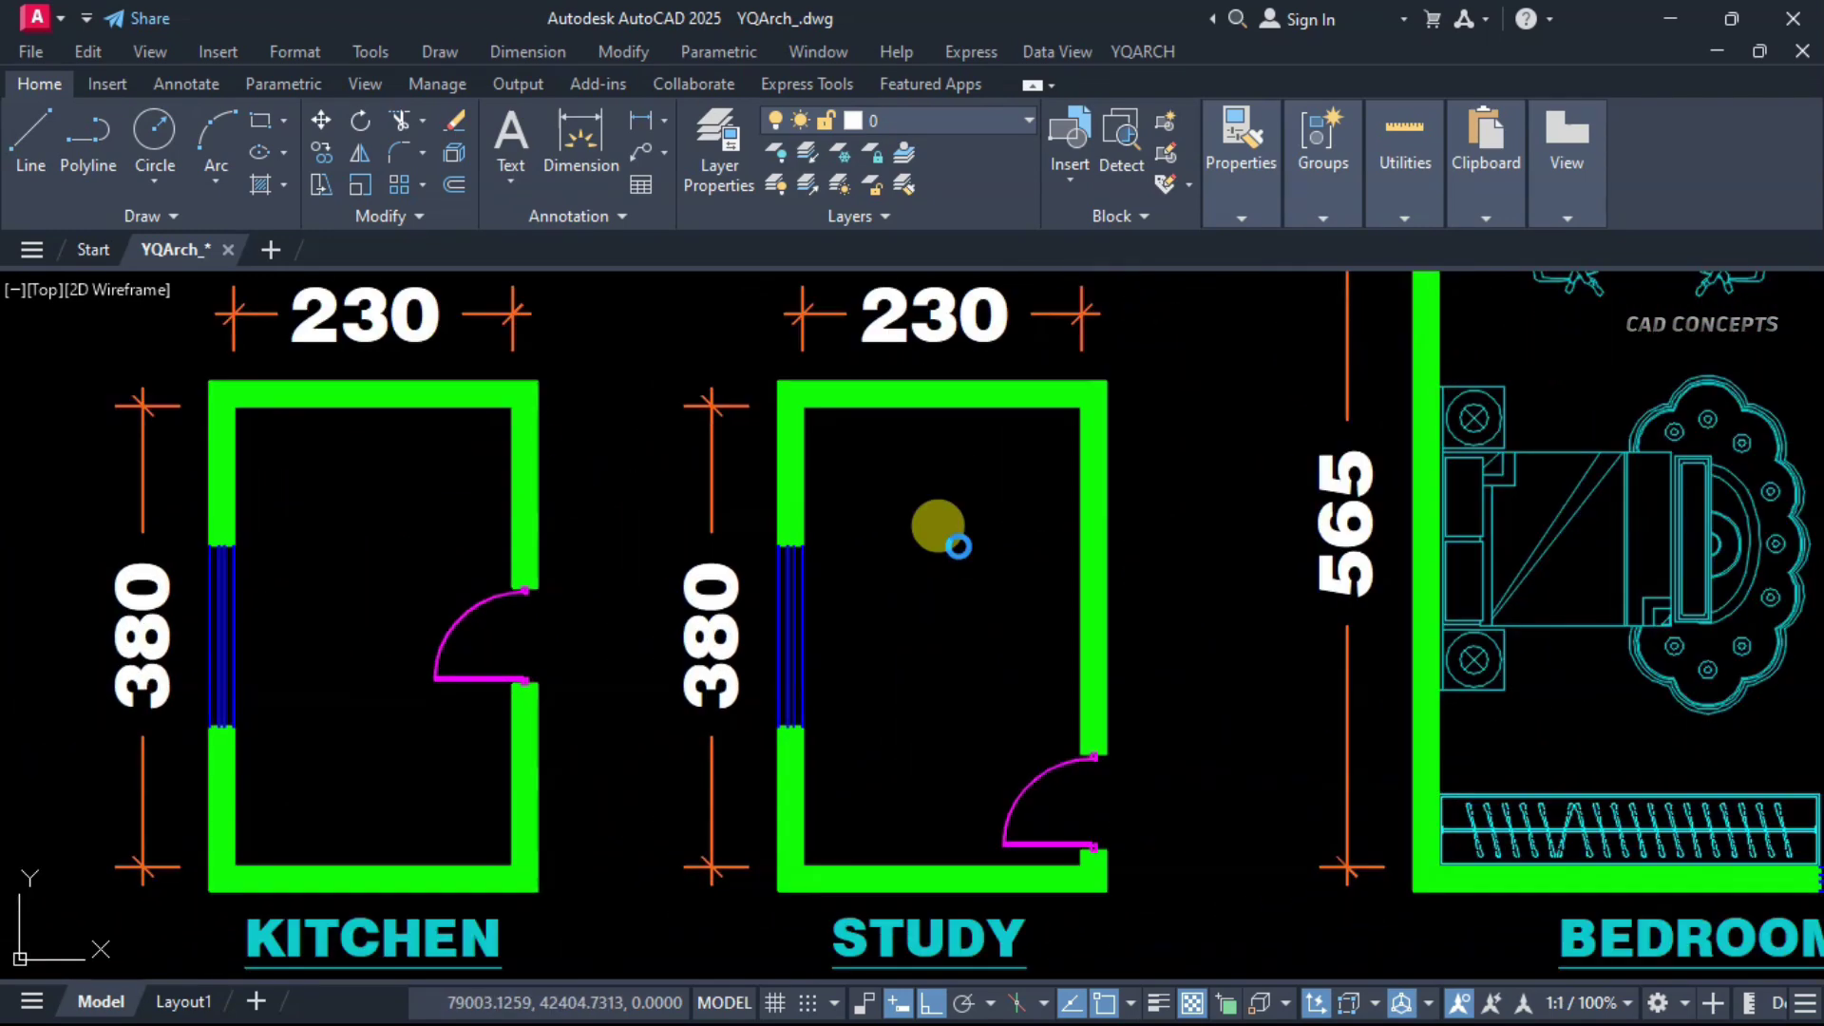
key("Return")
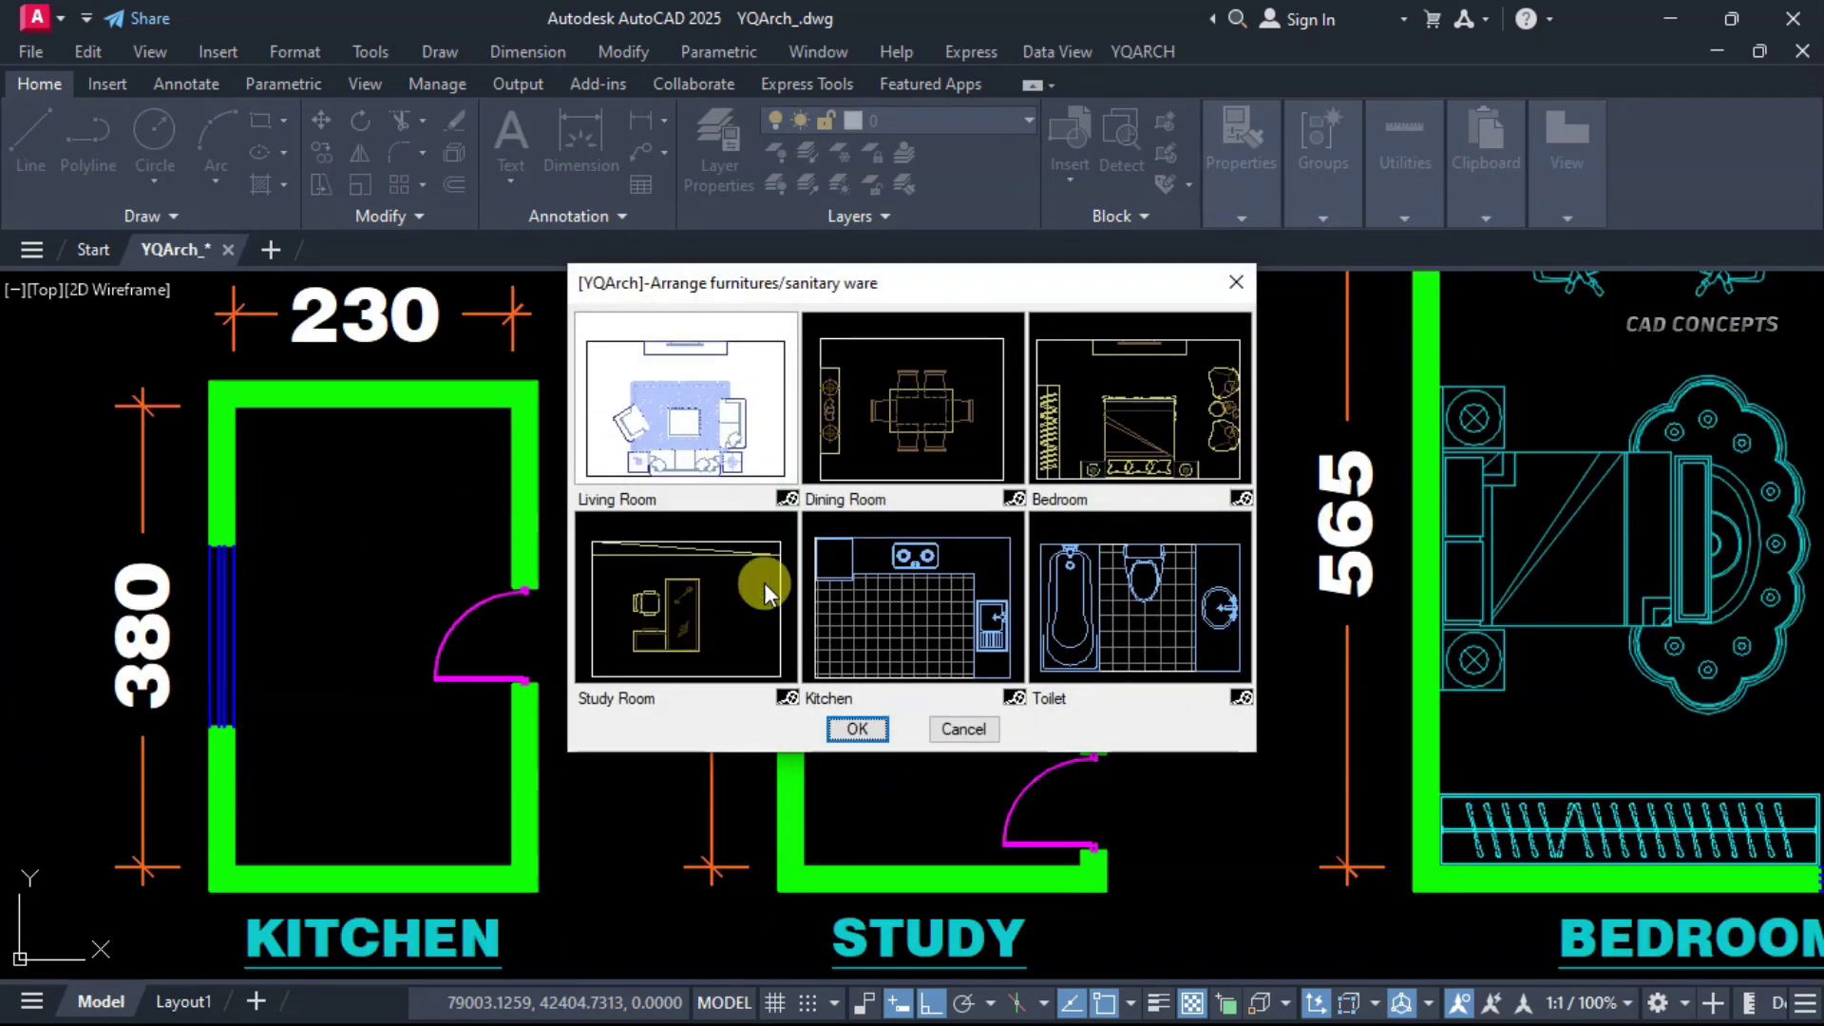
left_click(764, 584)
left_click(855, 730)
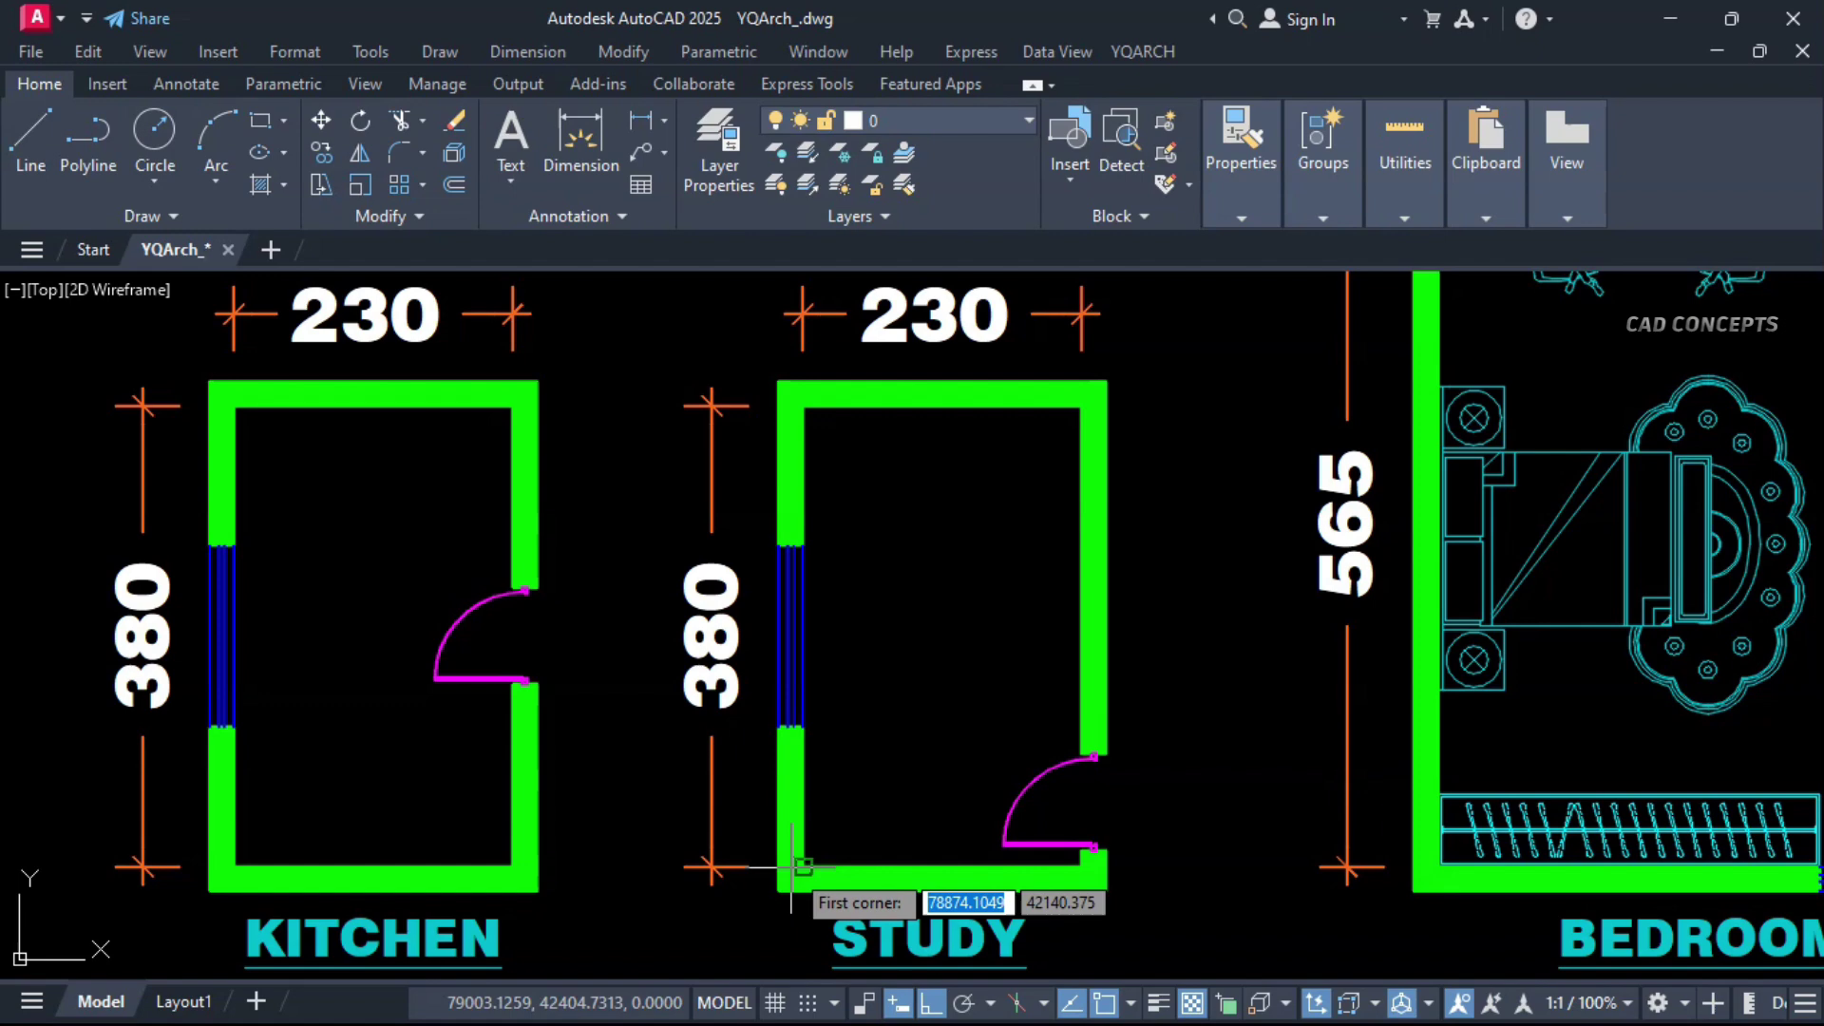
left_click(803, 866)
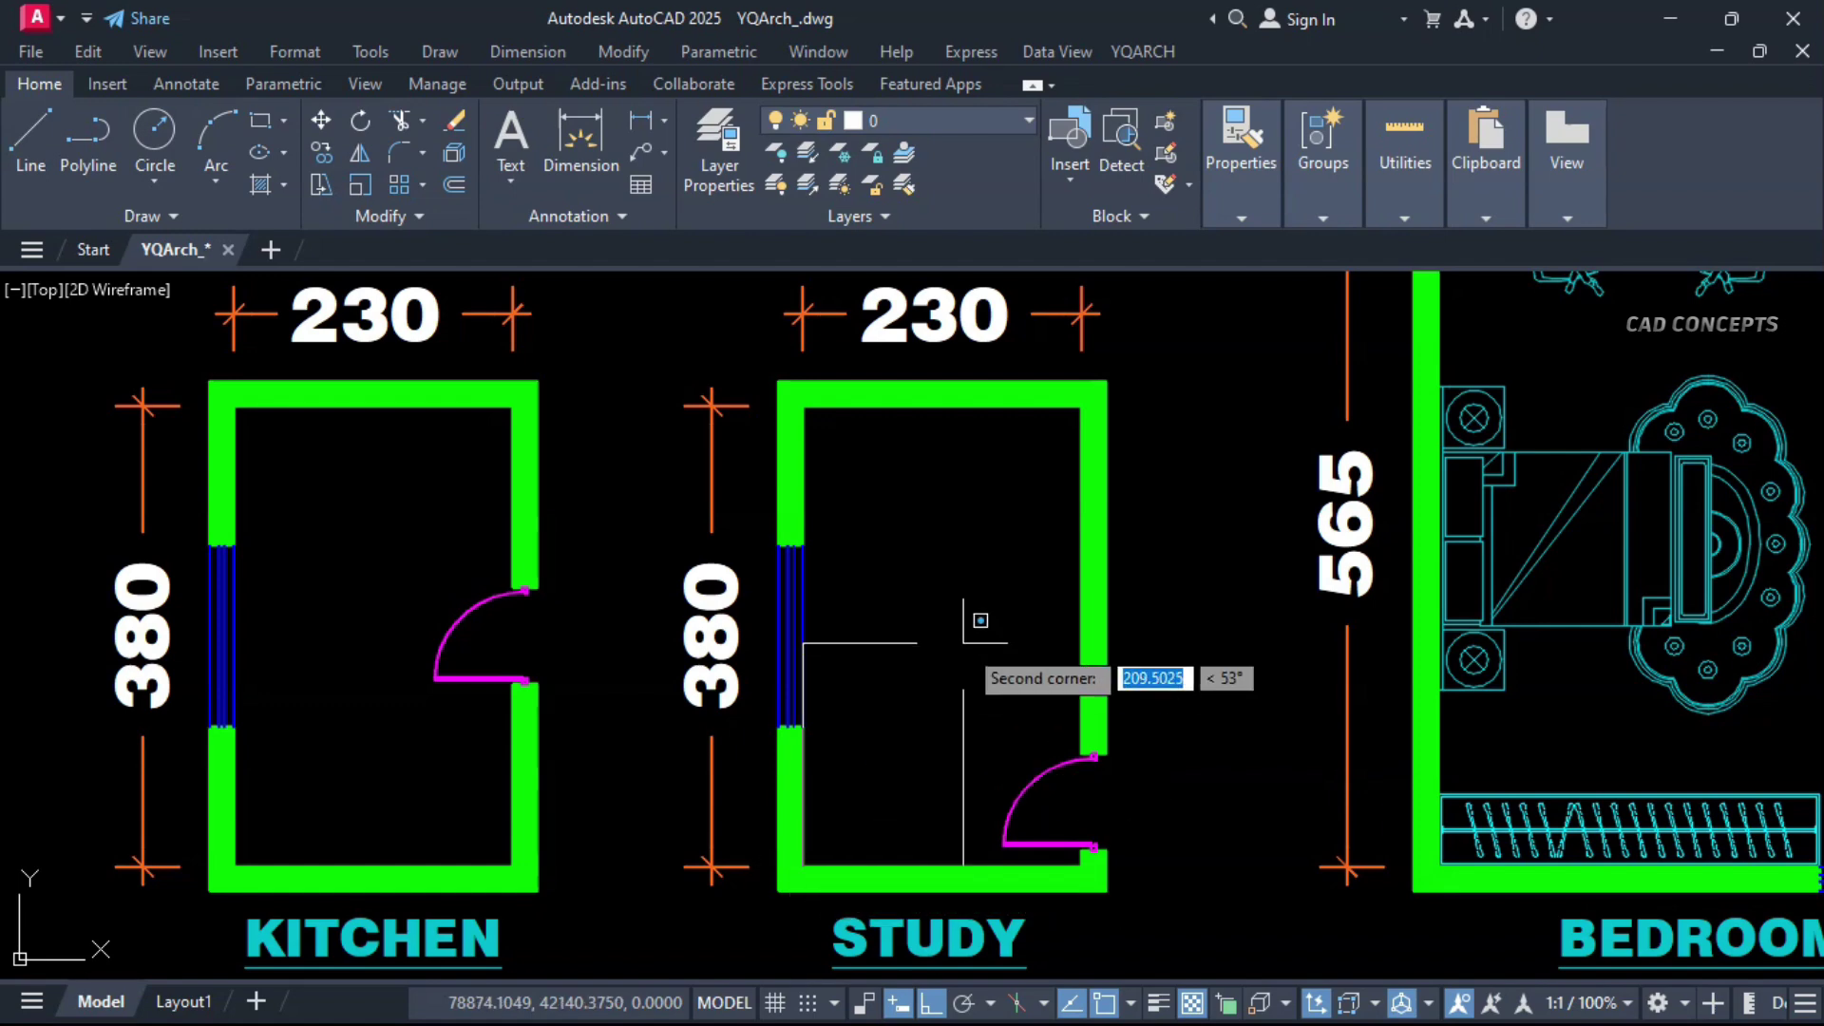
left_click(1082, 405)
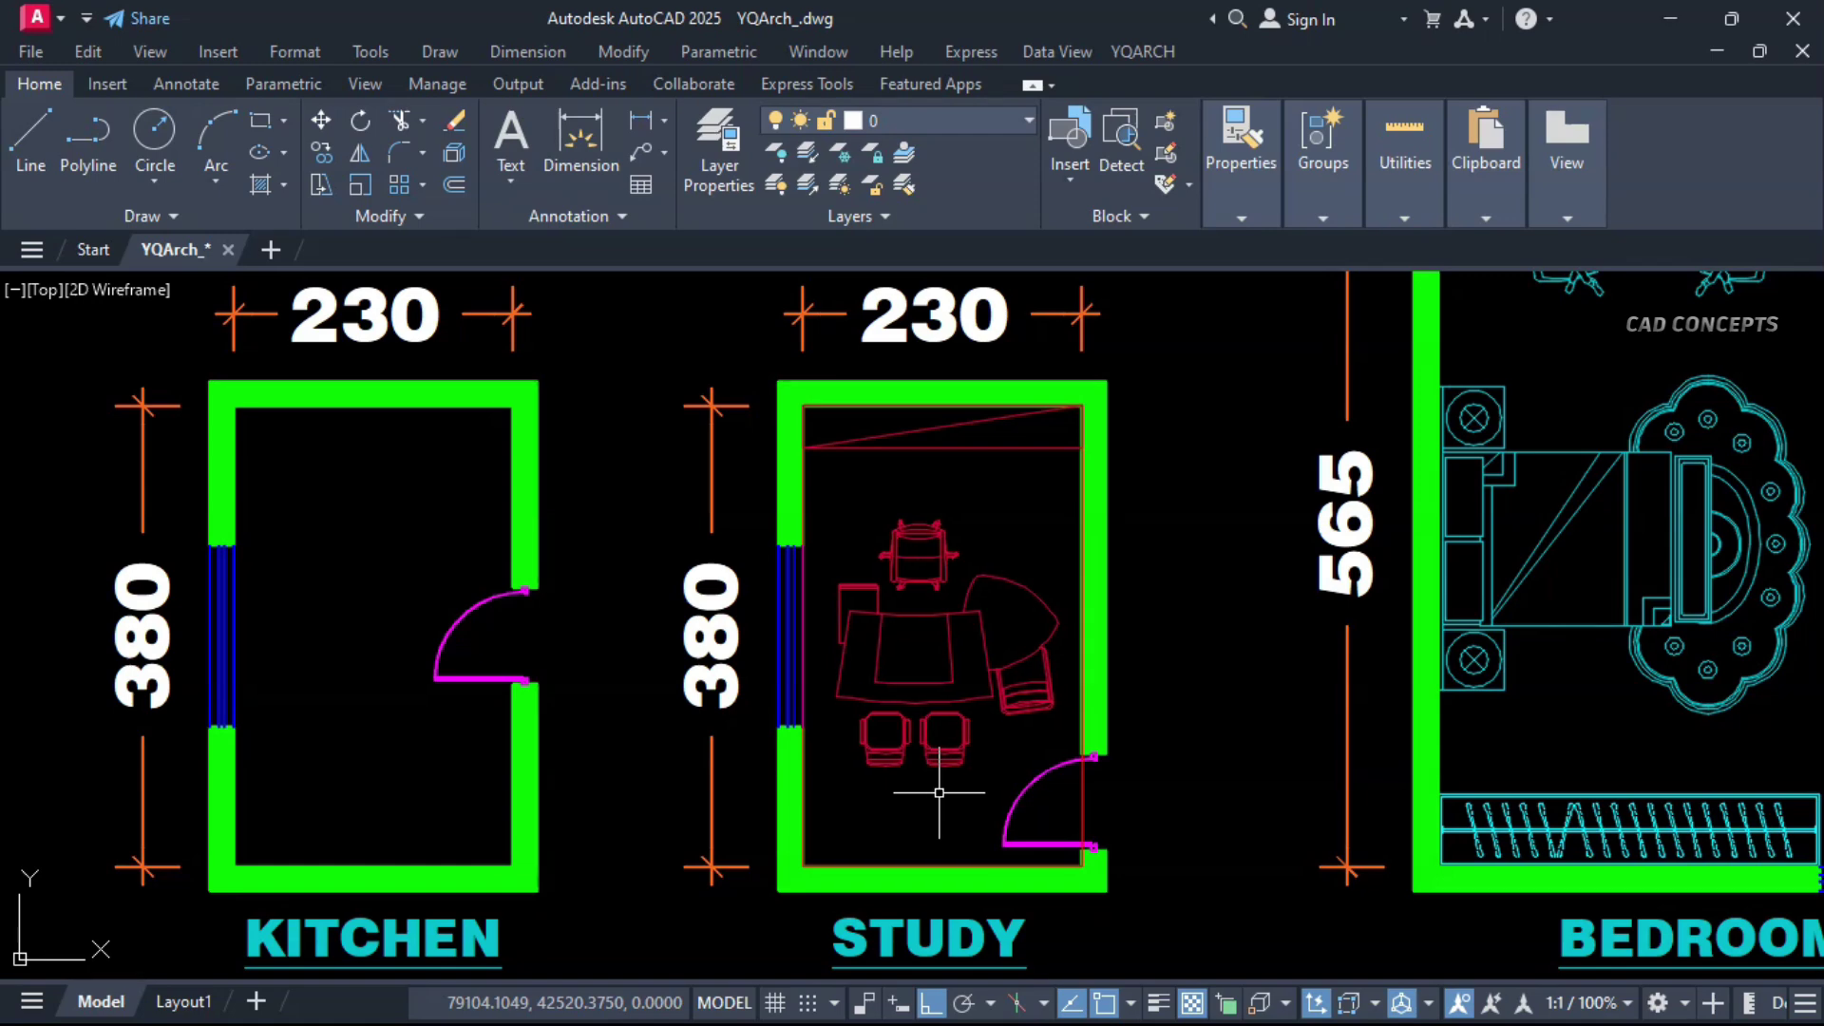
key("F12")
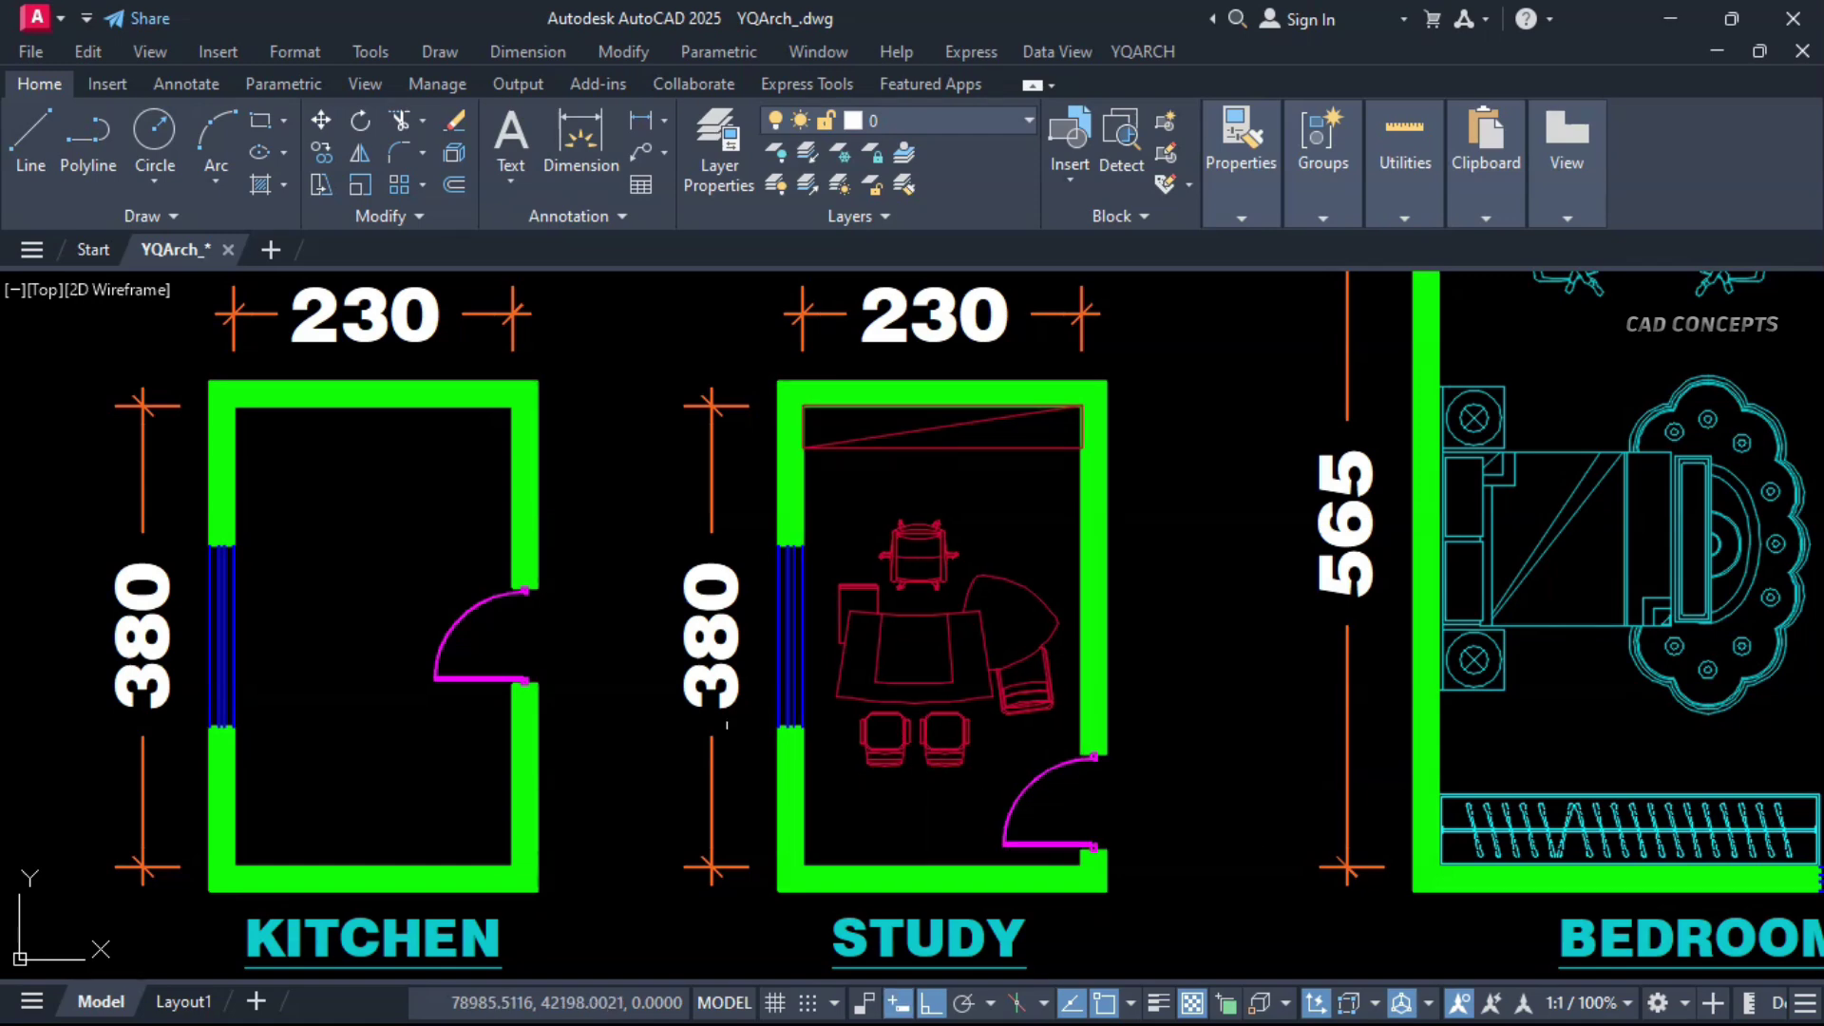
Fill the kitchen with the Kitchen layout between its inner bottom-right and top-left corners
middle_click_drag(391, 723, 904, 709)
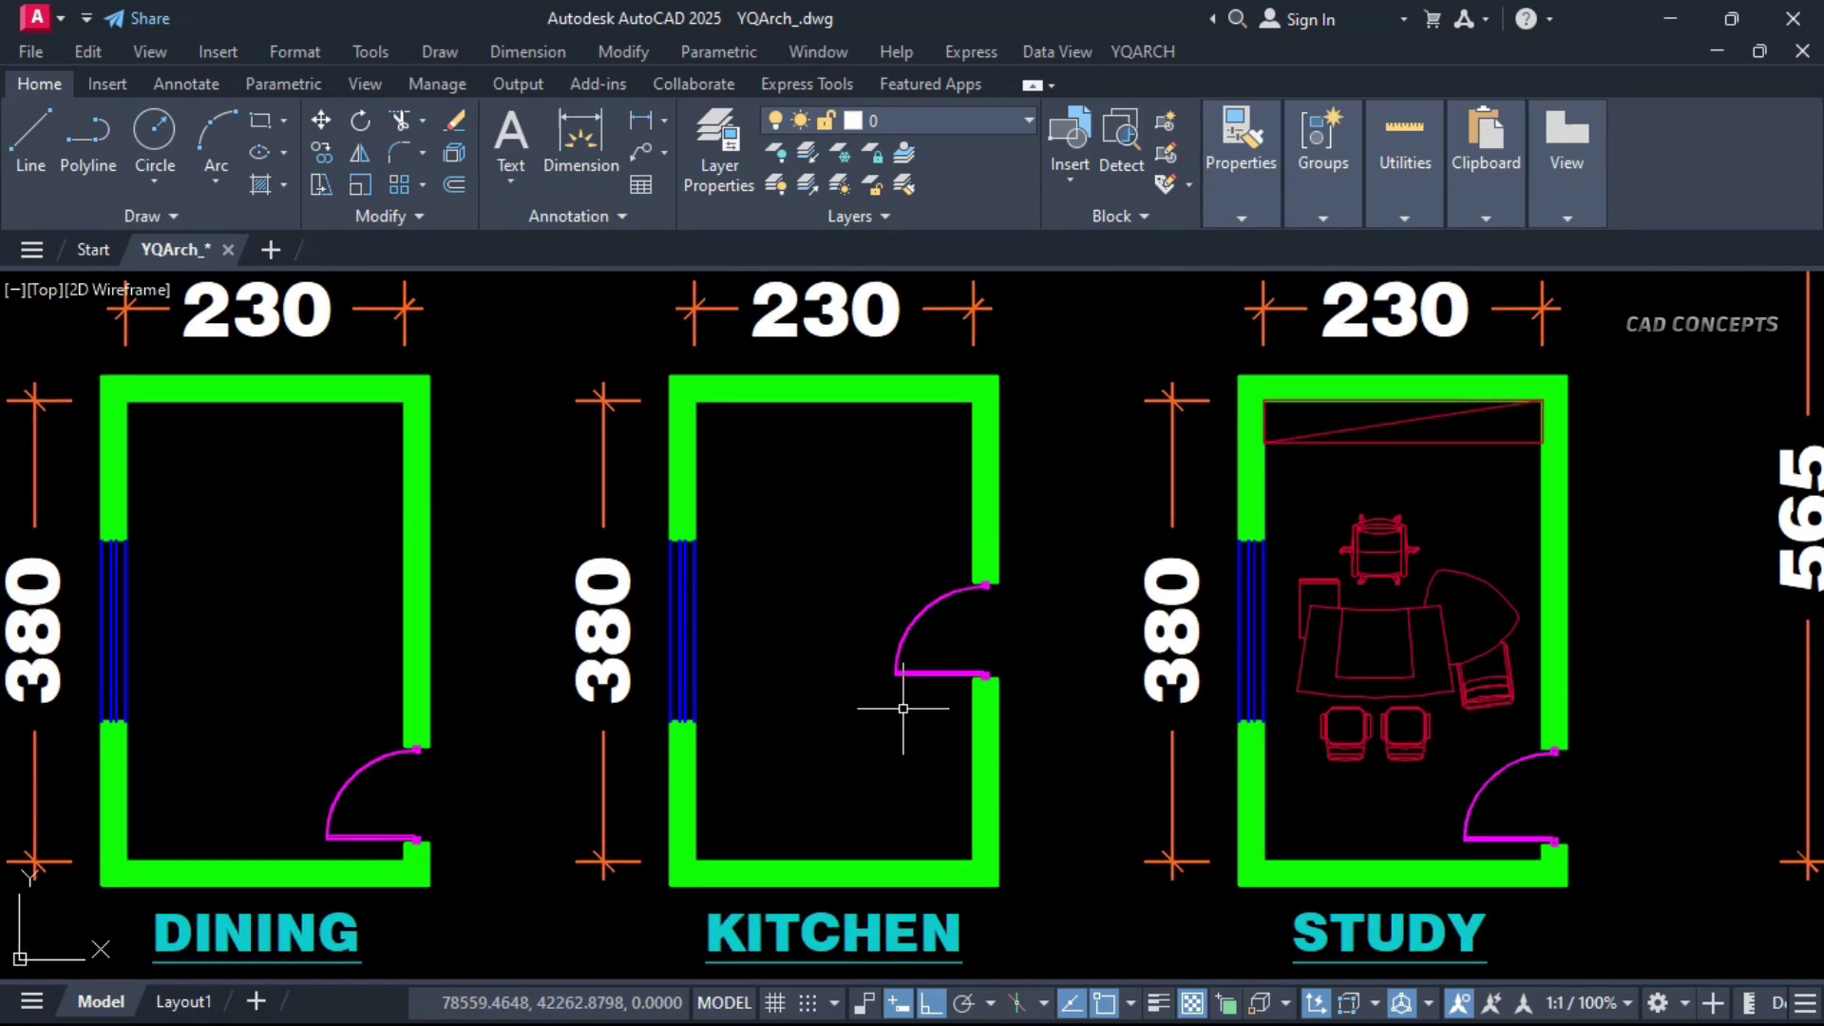
key("Return")
left_click(948, 432)
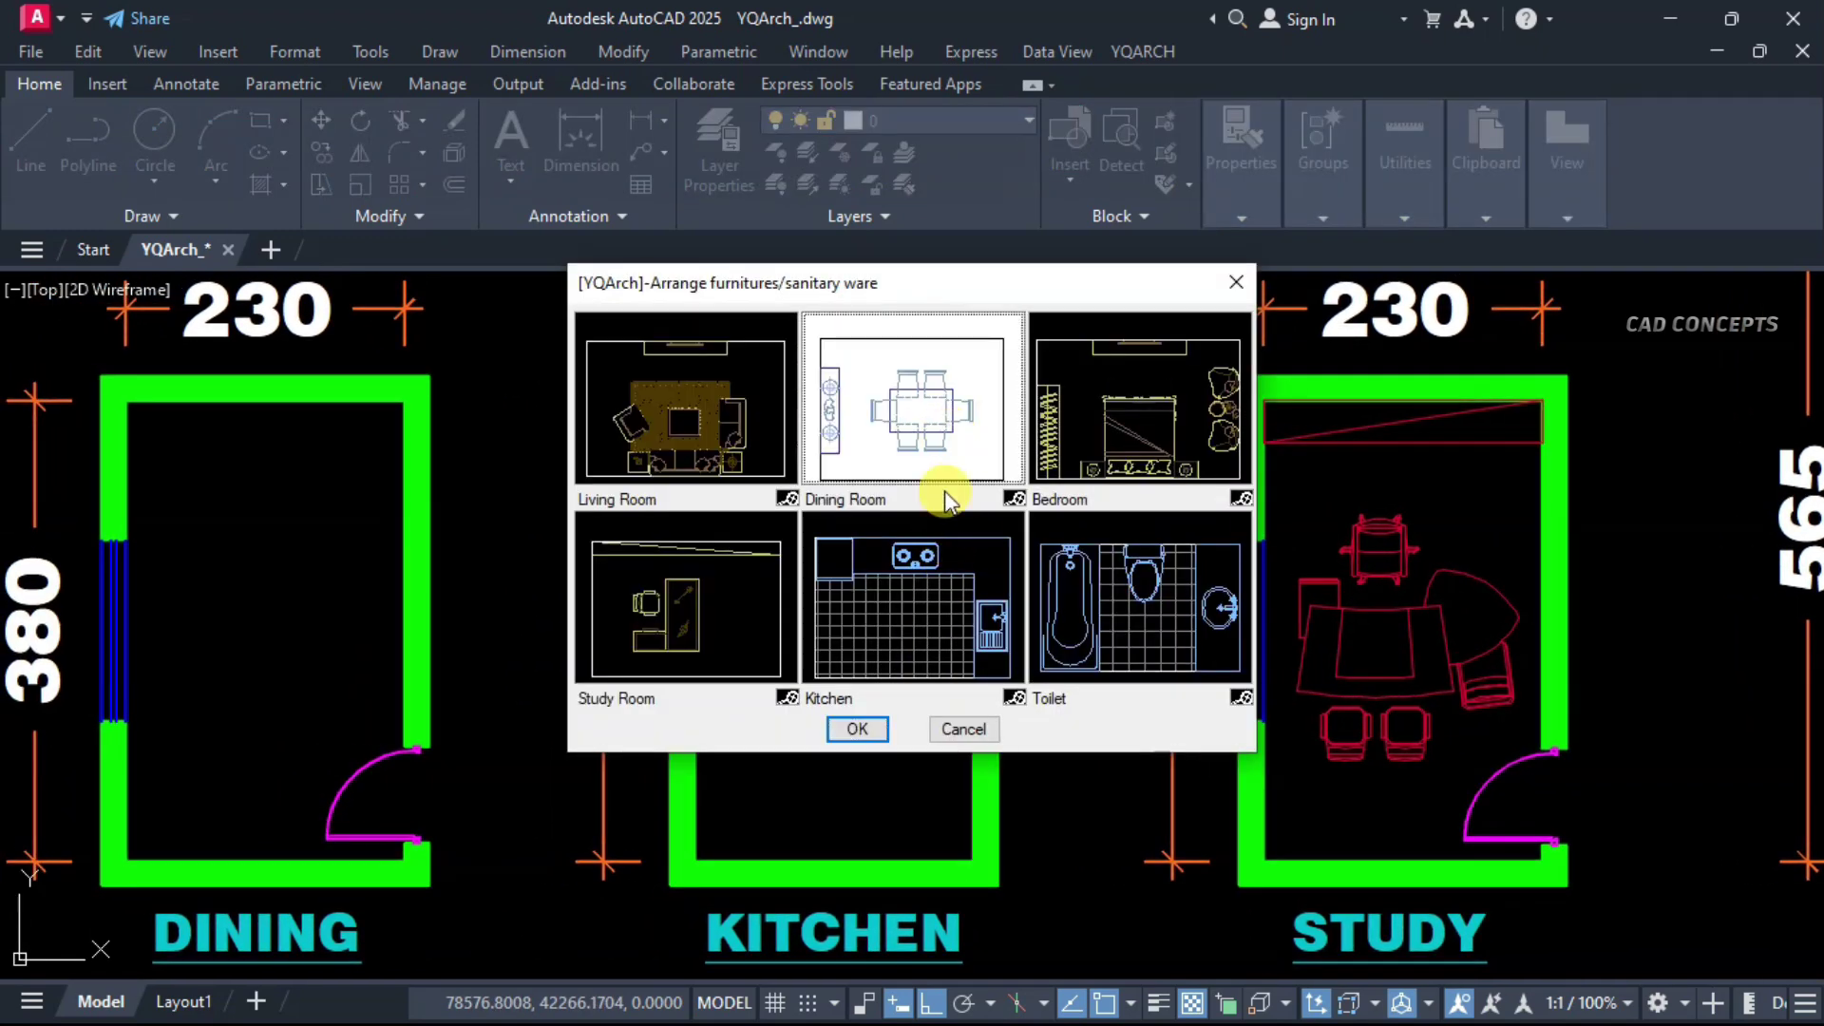
left_click(941, 605)
left_click(872, 728)
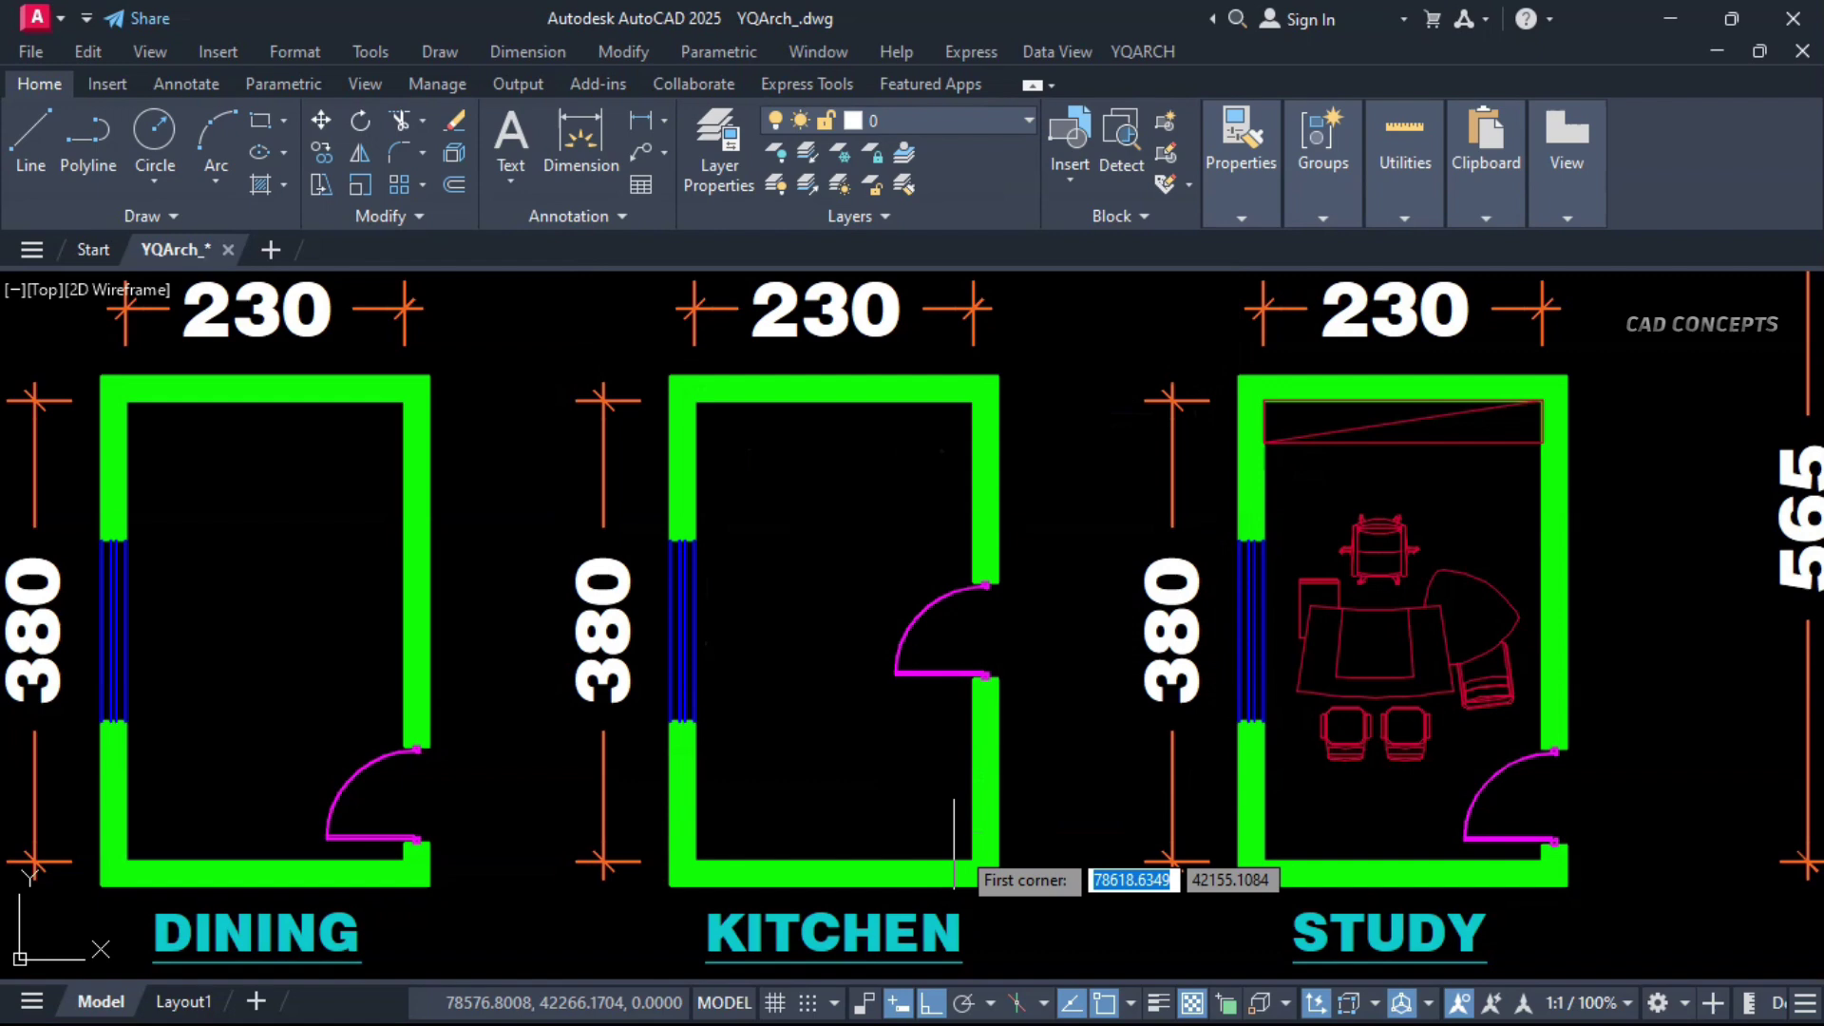
left_click(974, 863)
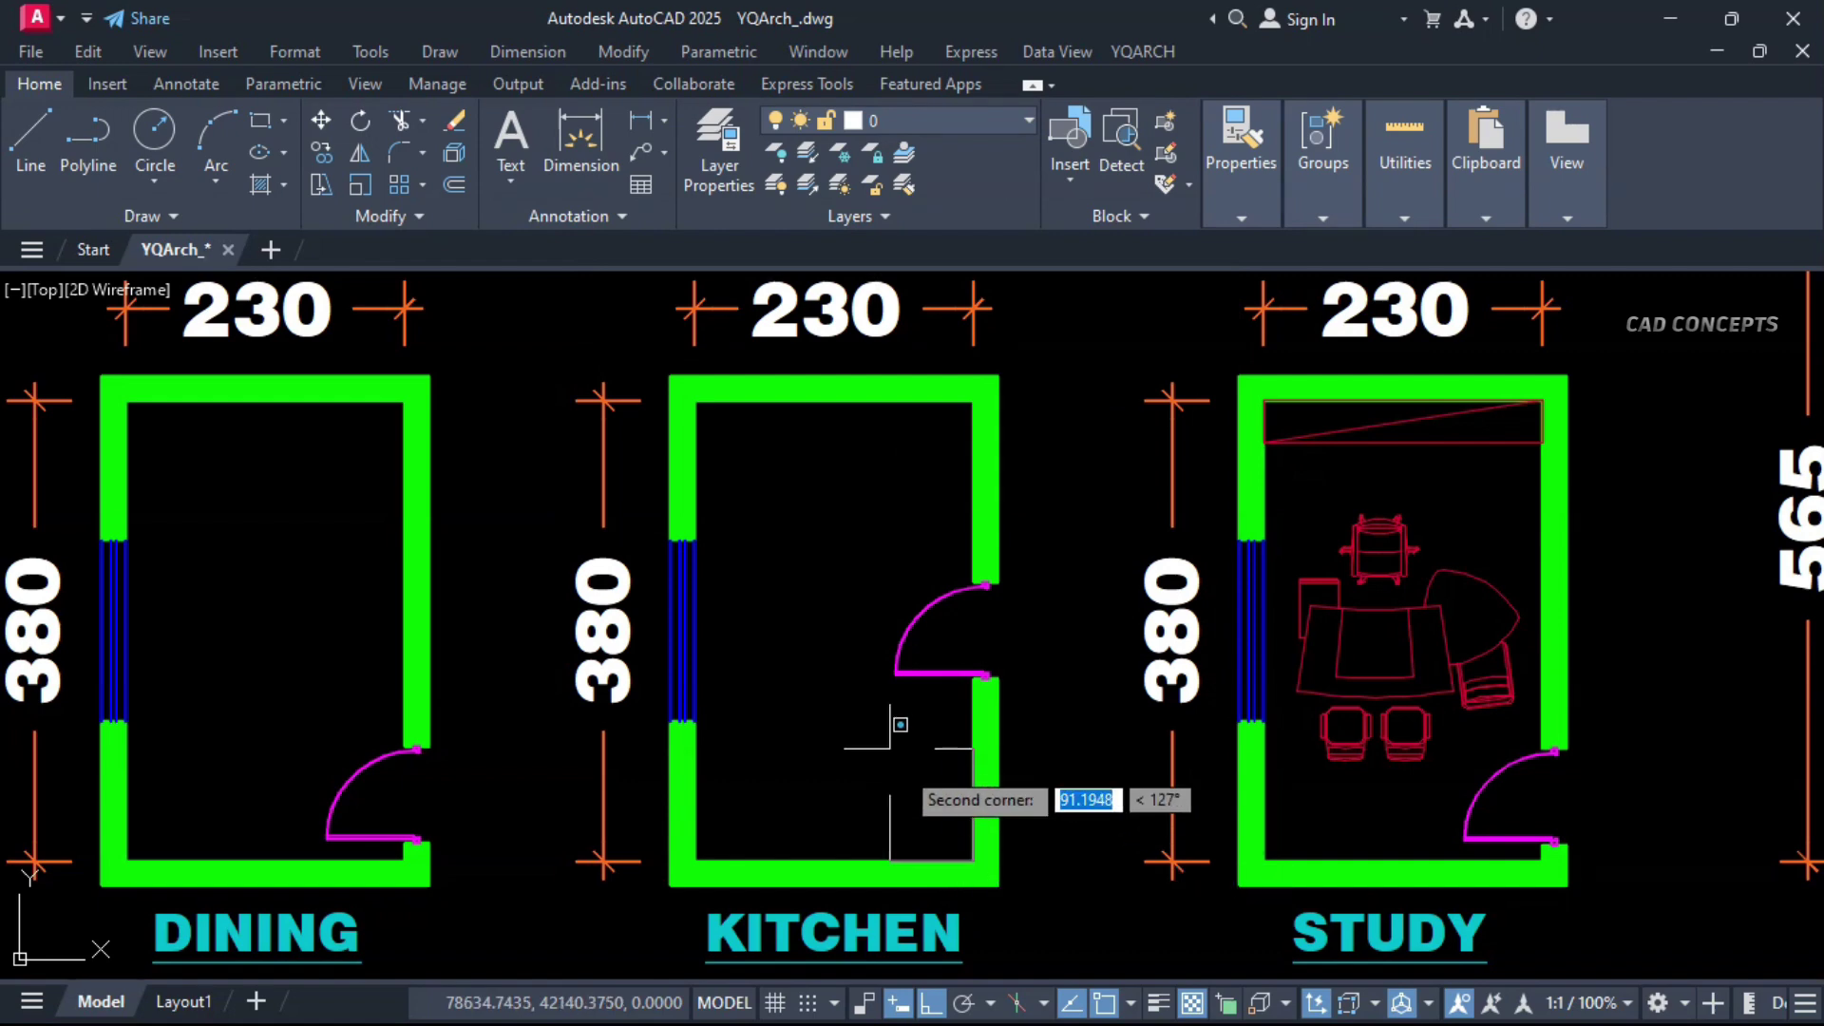
left_click(697, 404)
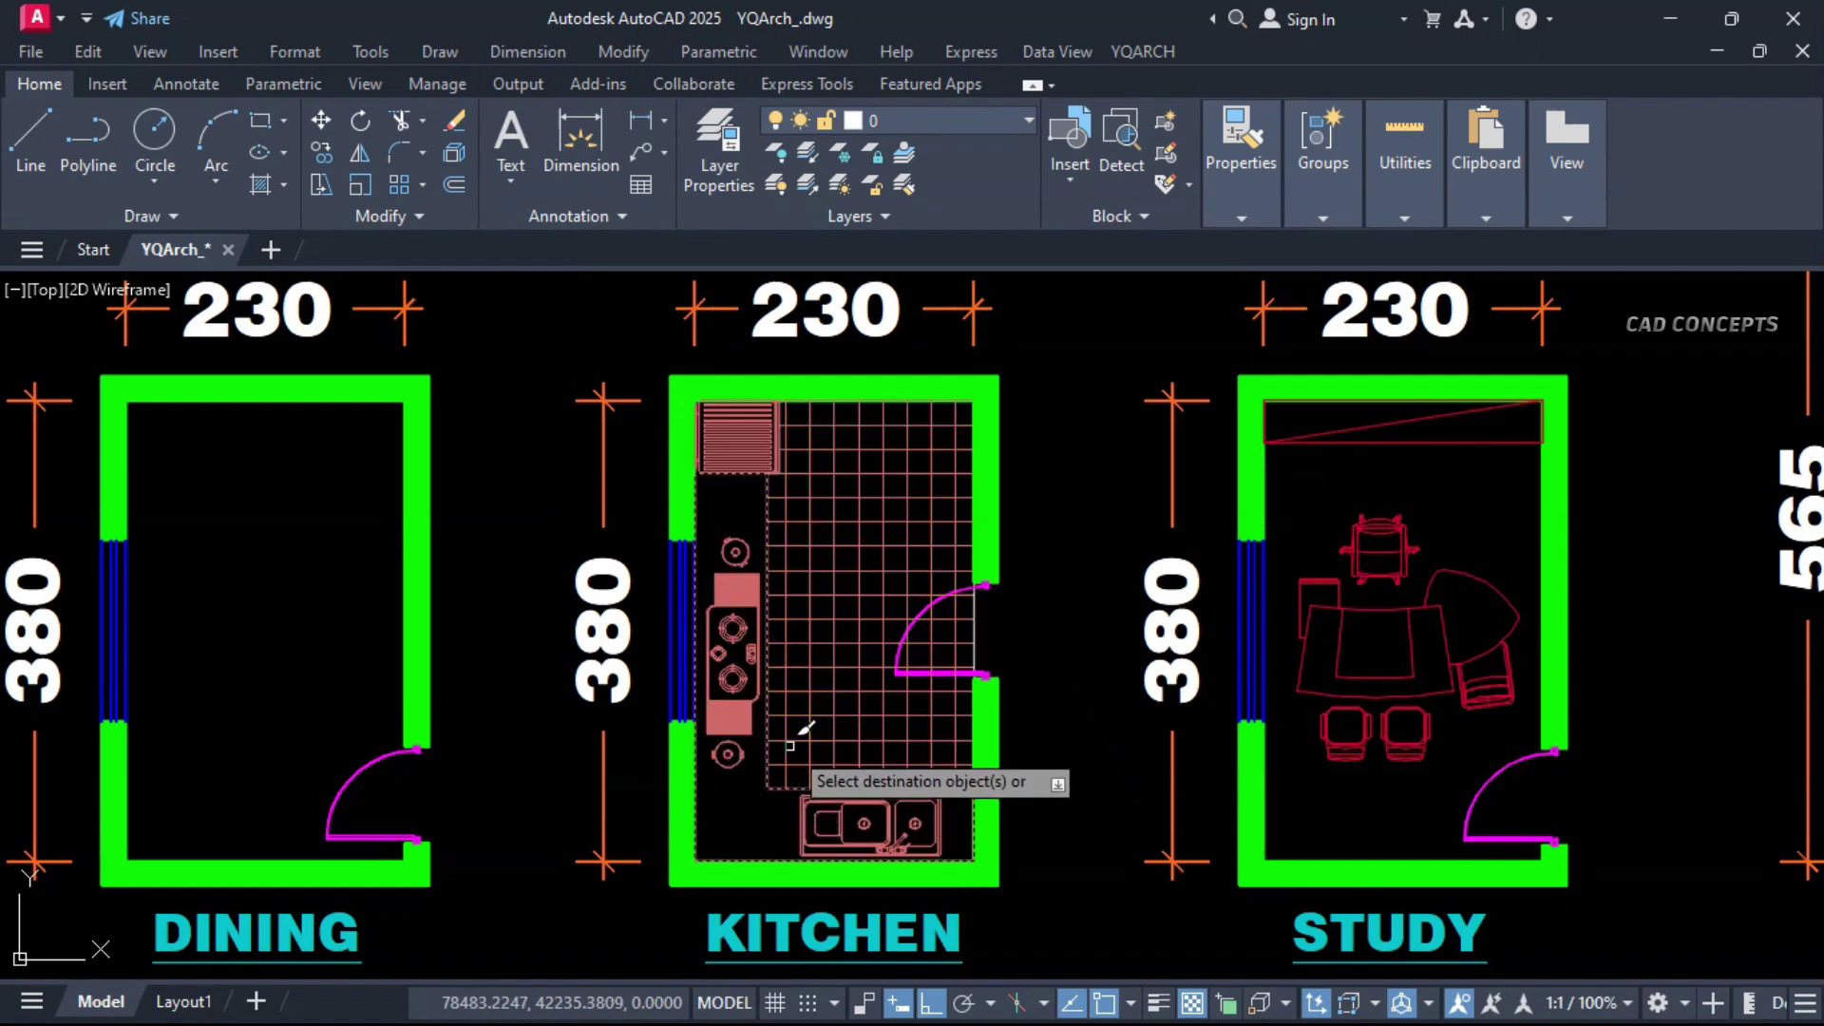
left_click(984, 602)
key("Return")
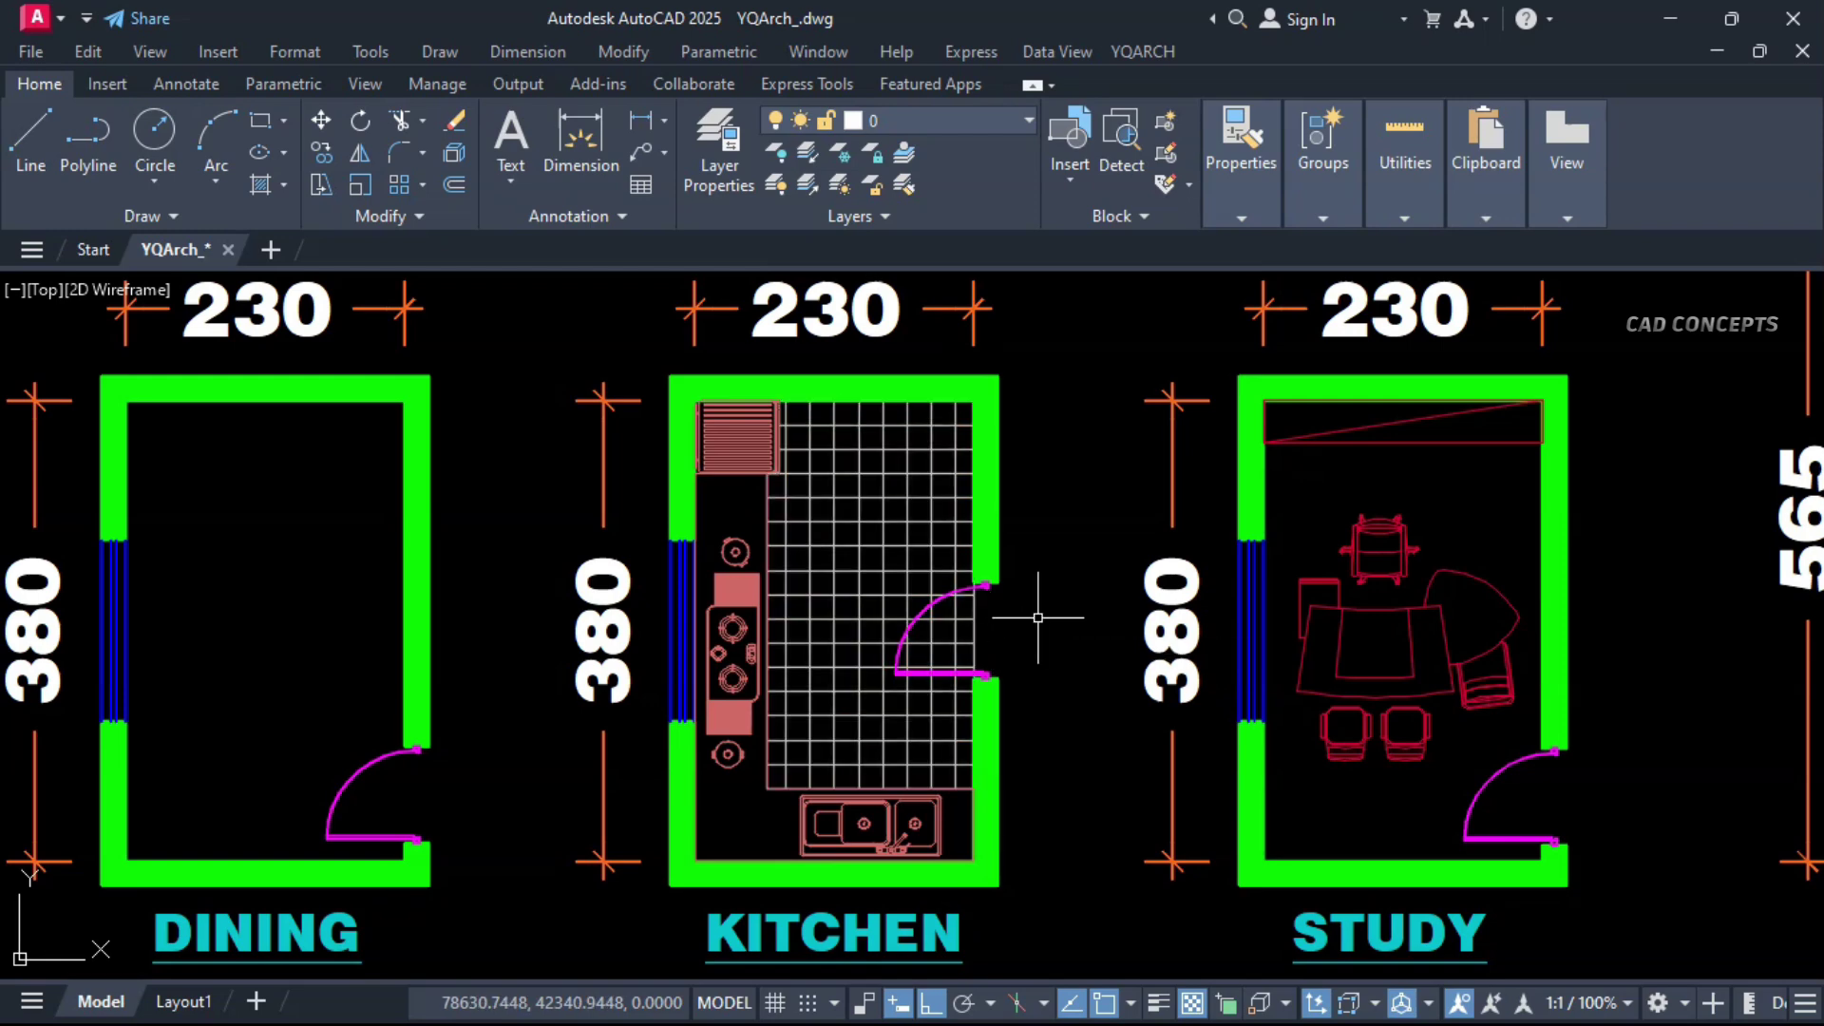
left_click(735, 641)
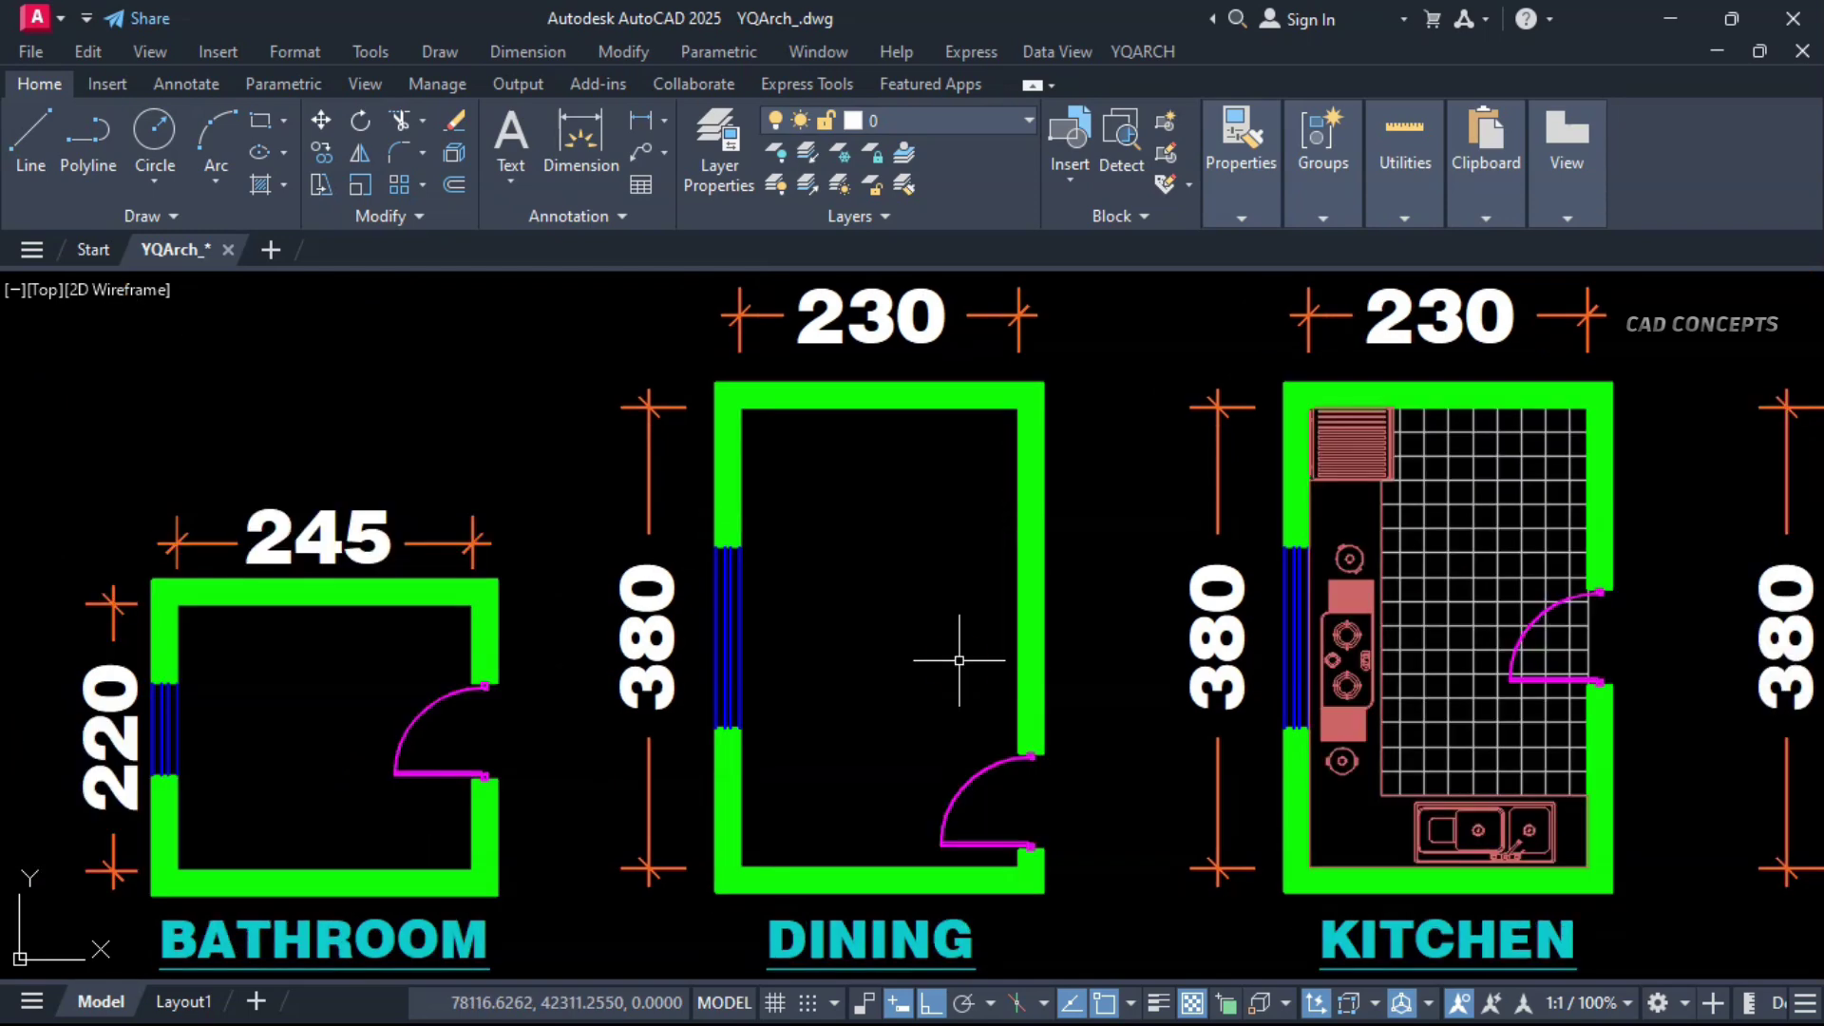
Apply the Dining Room layout between the dining room's two opposite inner corners
left_click(960, 662)
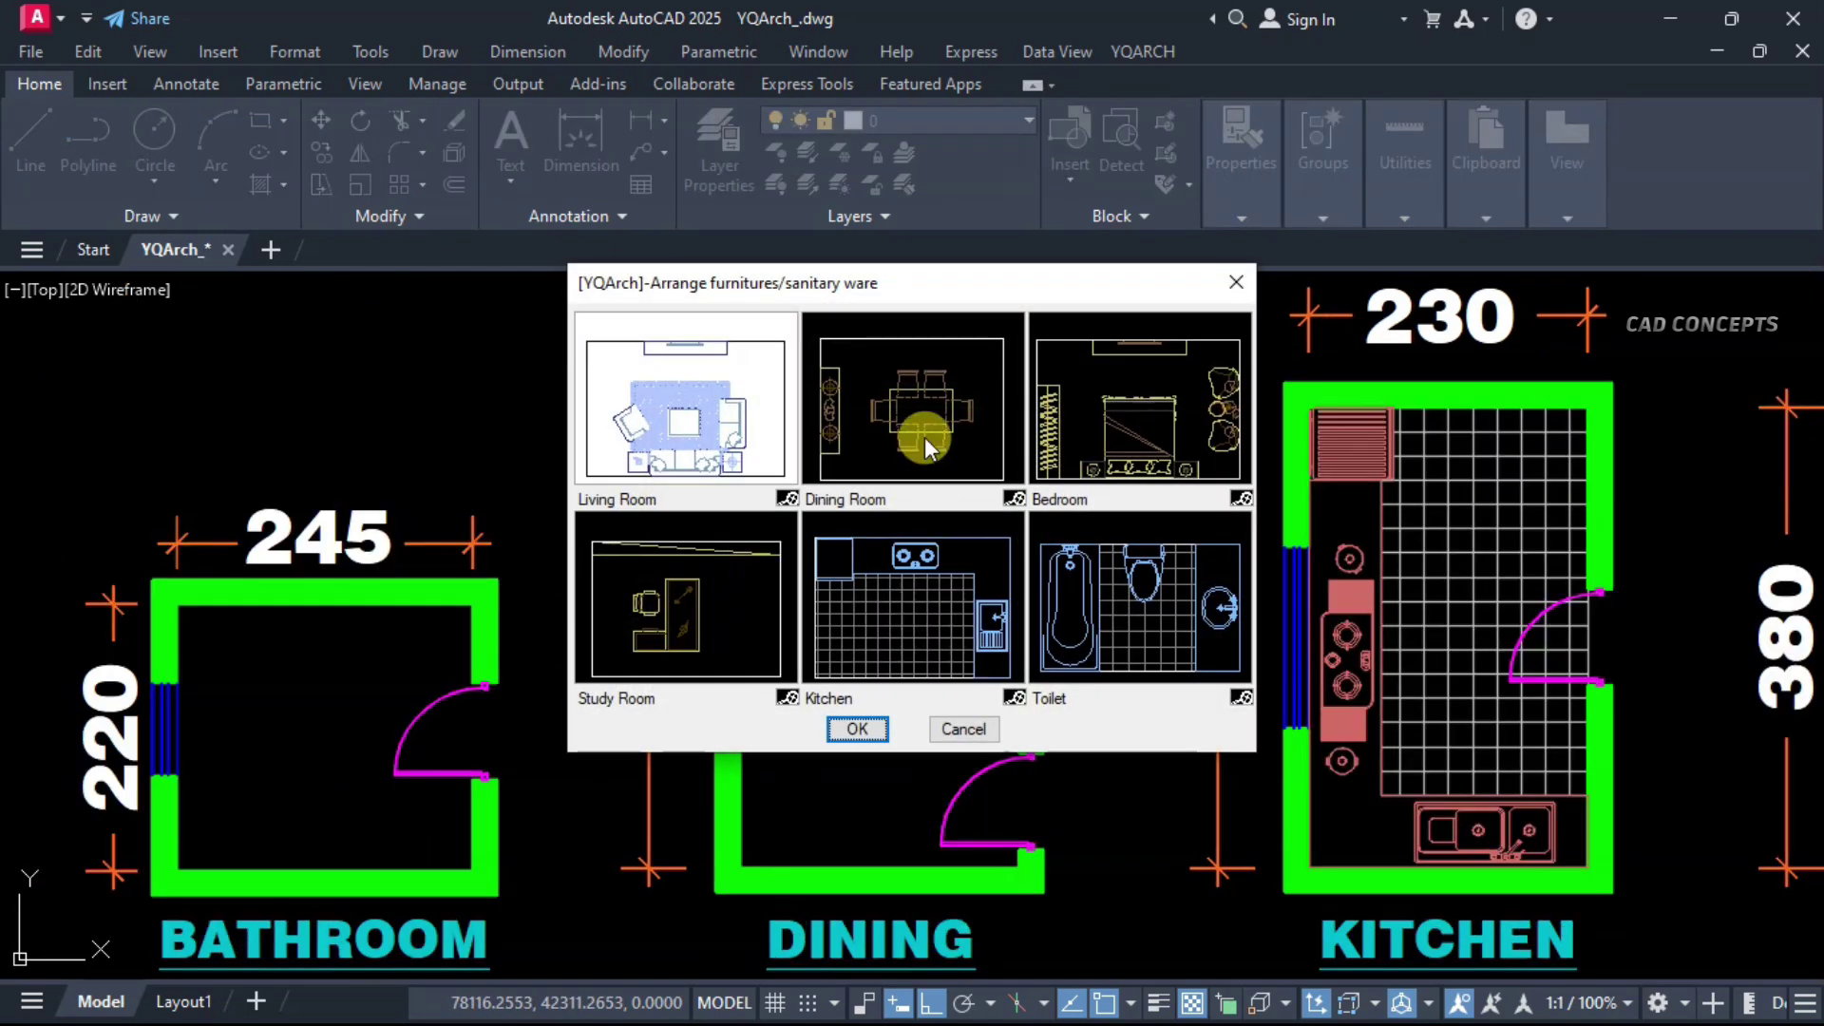
left_click(926, 437)
left_click(885, 727)
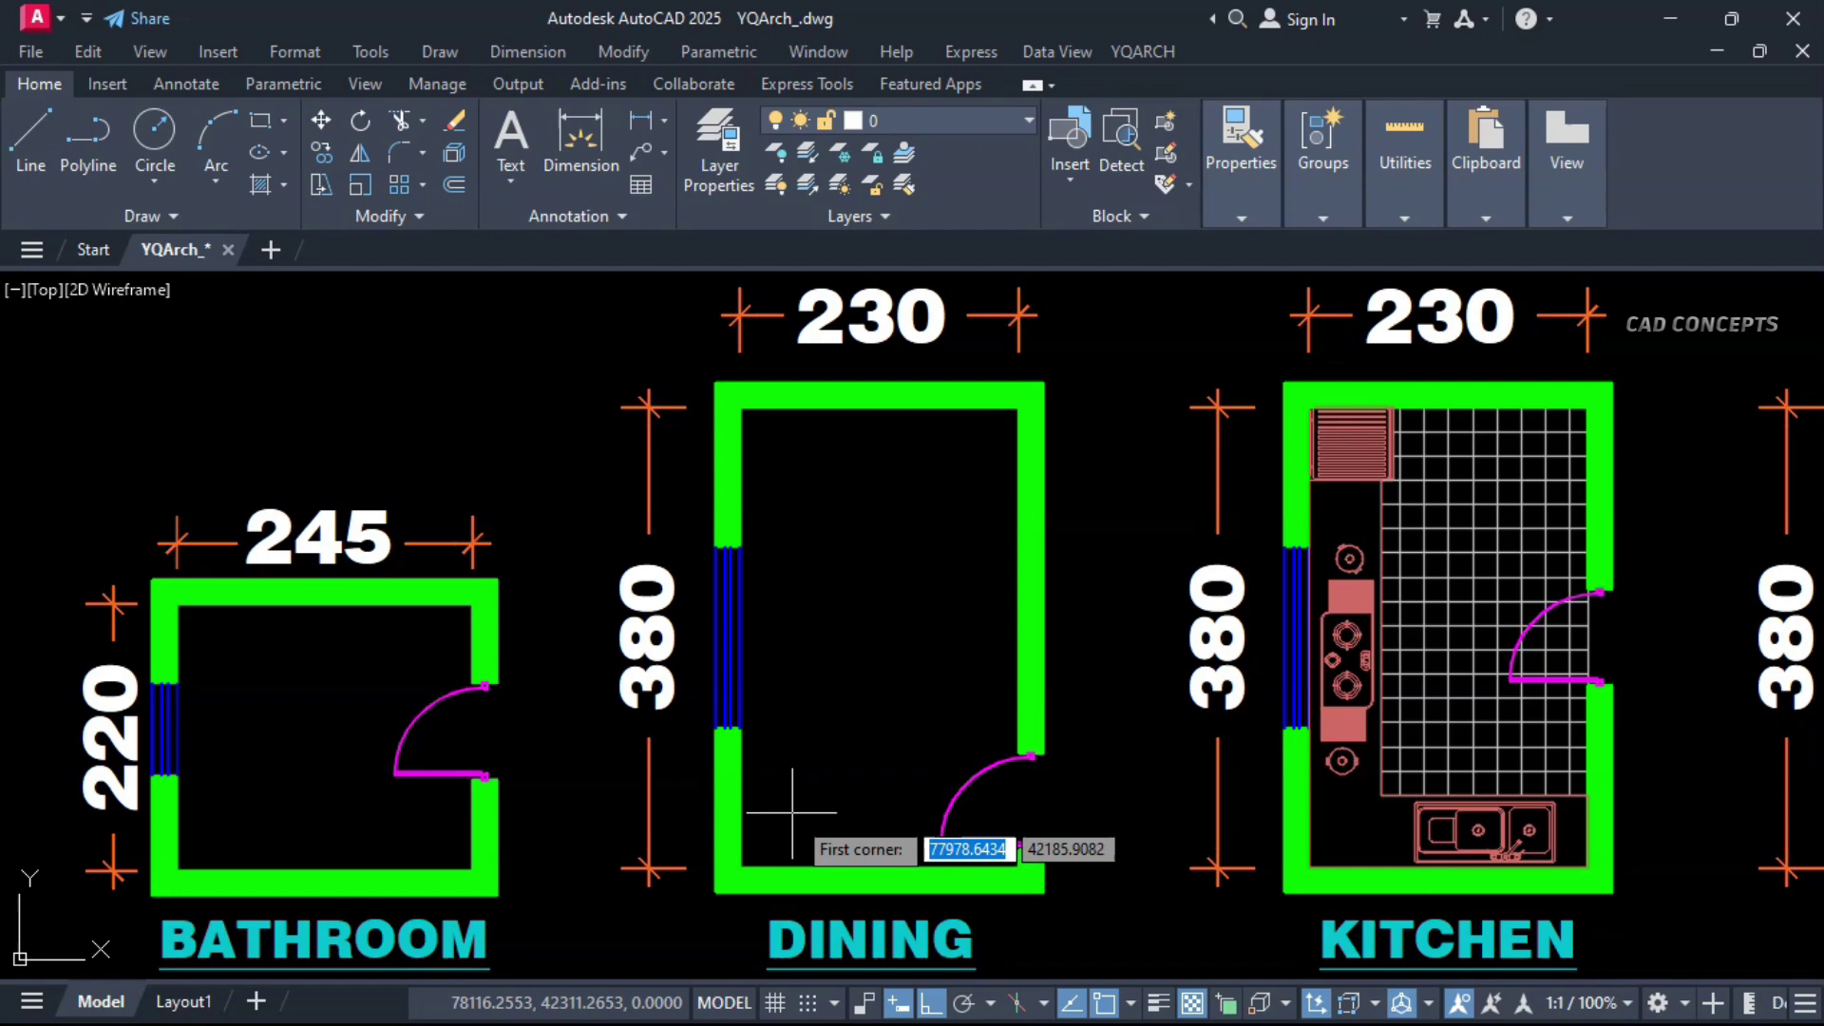
left_click(739, 866)
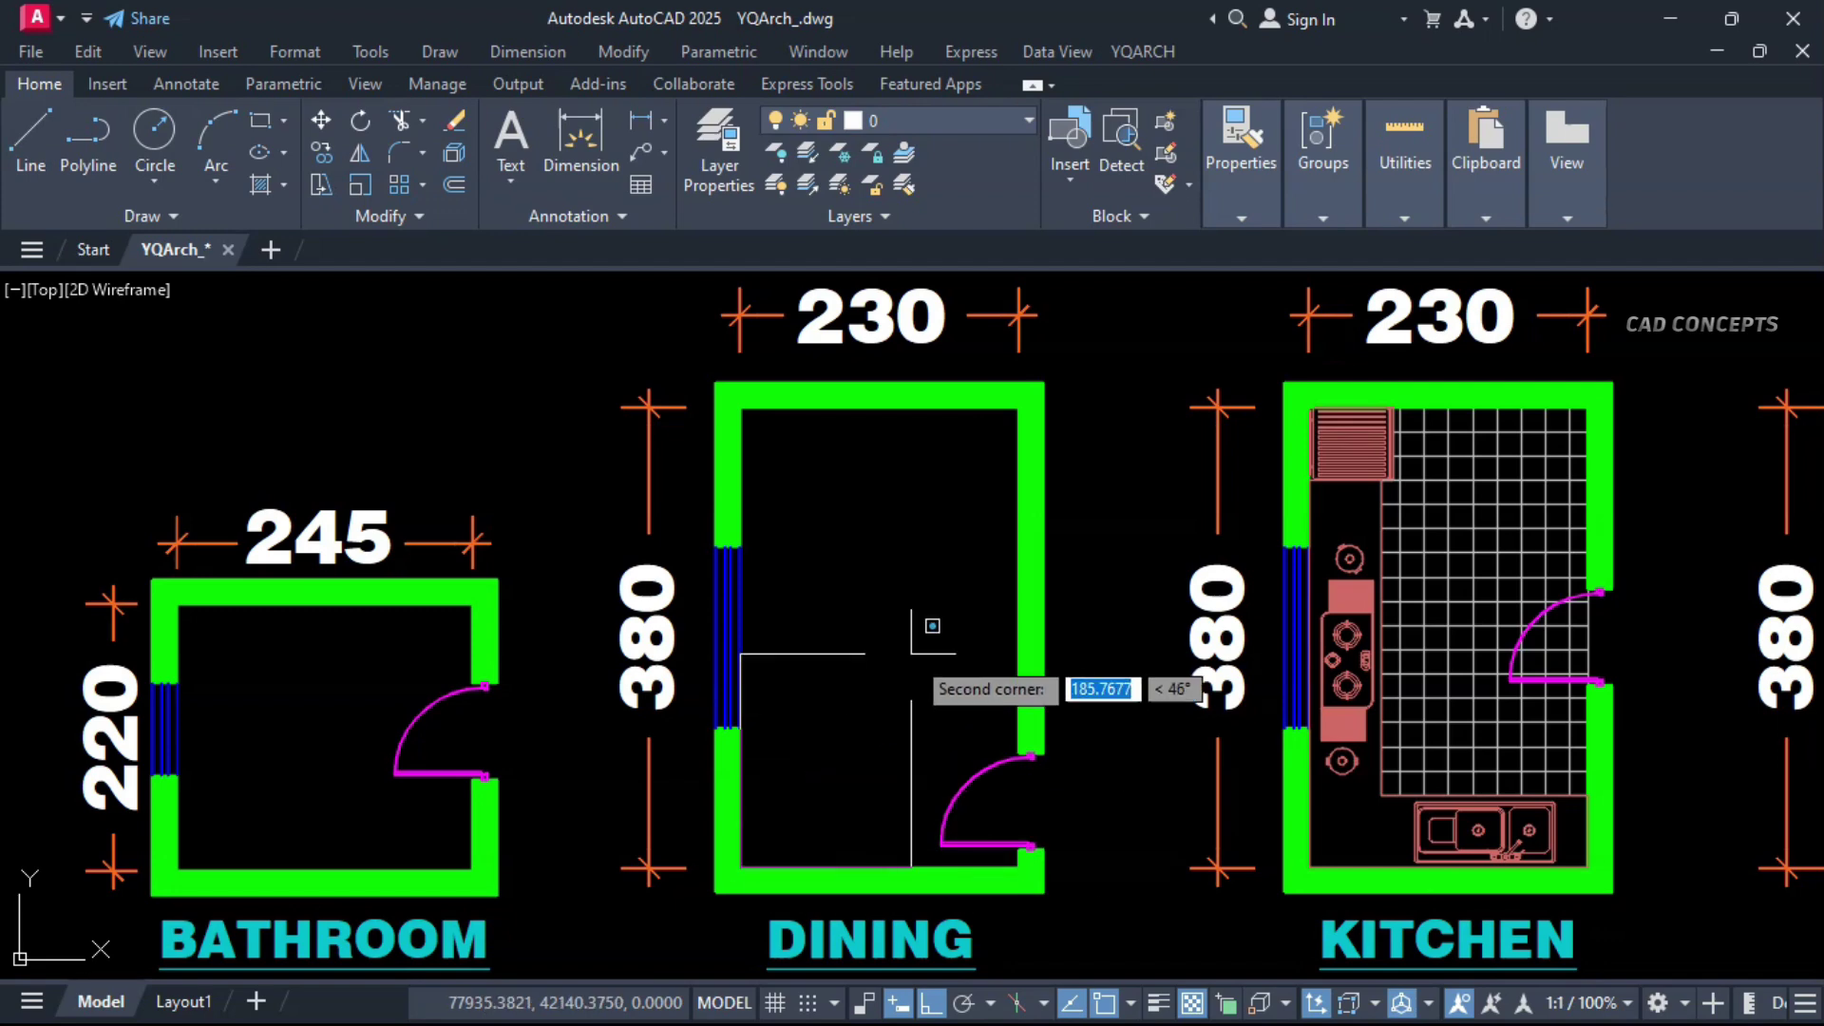
left_click(1017, 409)
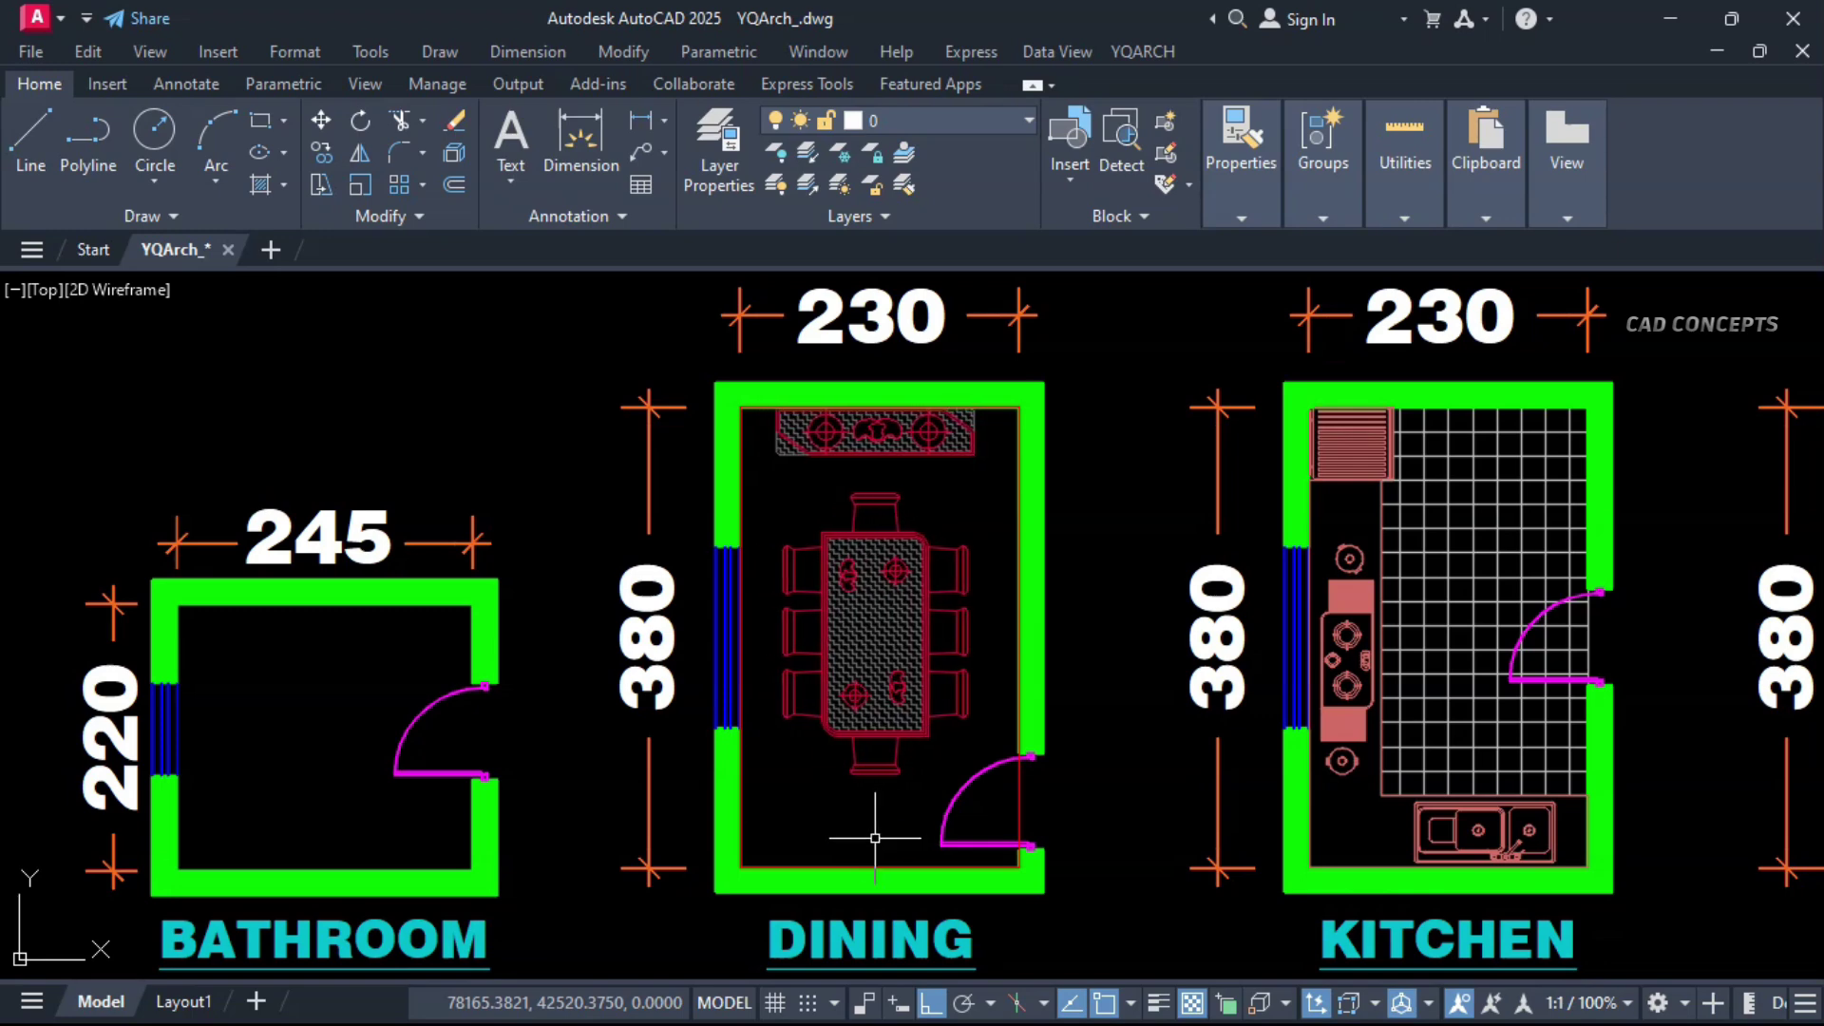
Pan to the bathroom plan and cancel a stray selection window
left_click(876, 838)
middle_click_drag(272, 782, 699, 649)
left_click(491, 867)
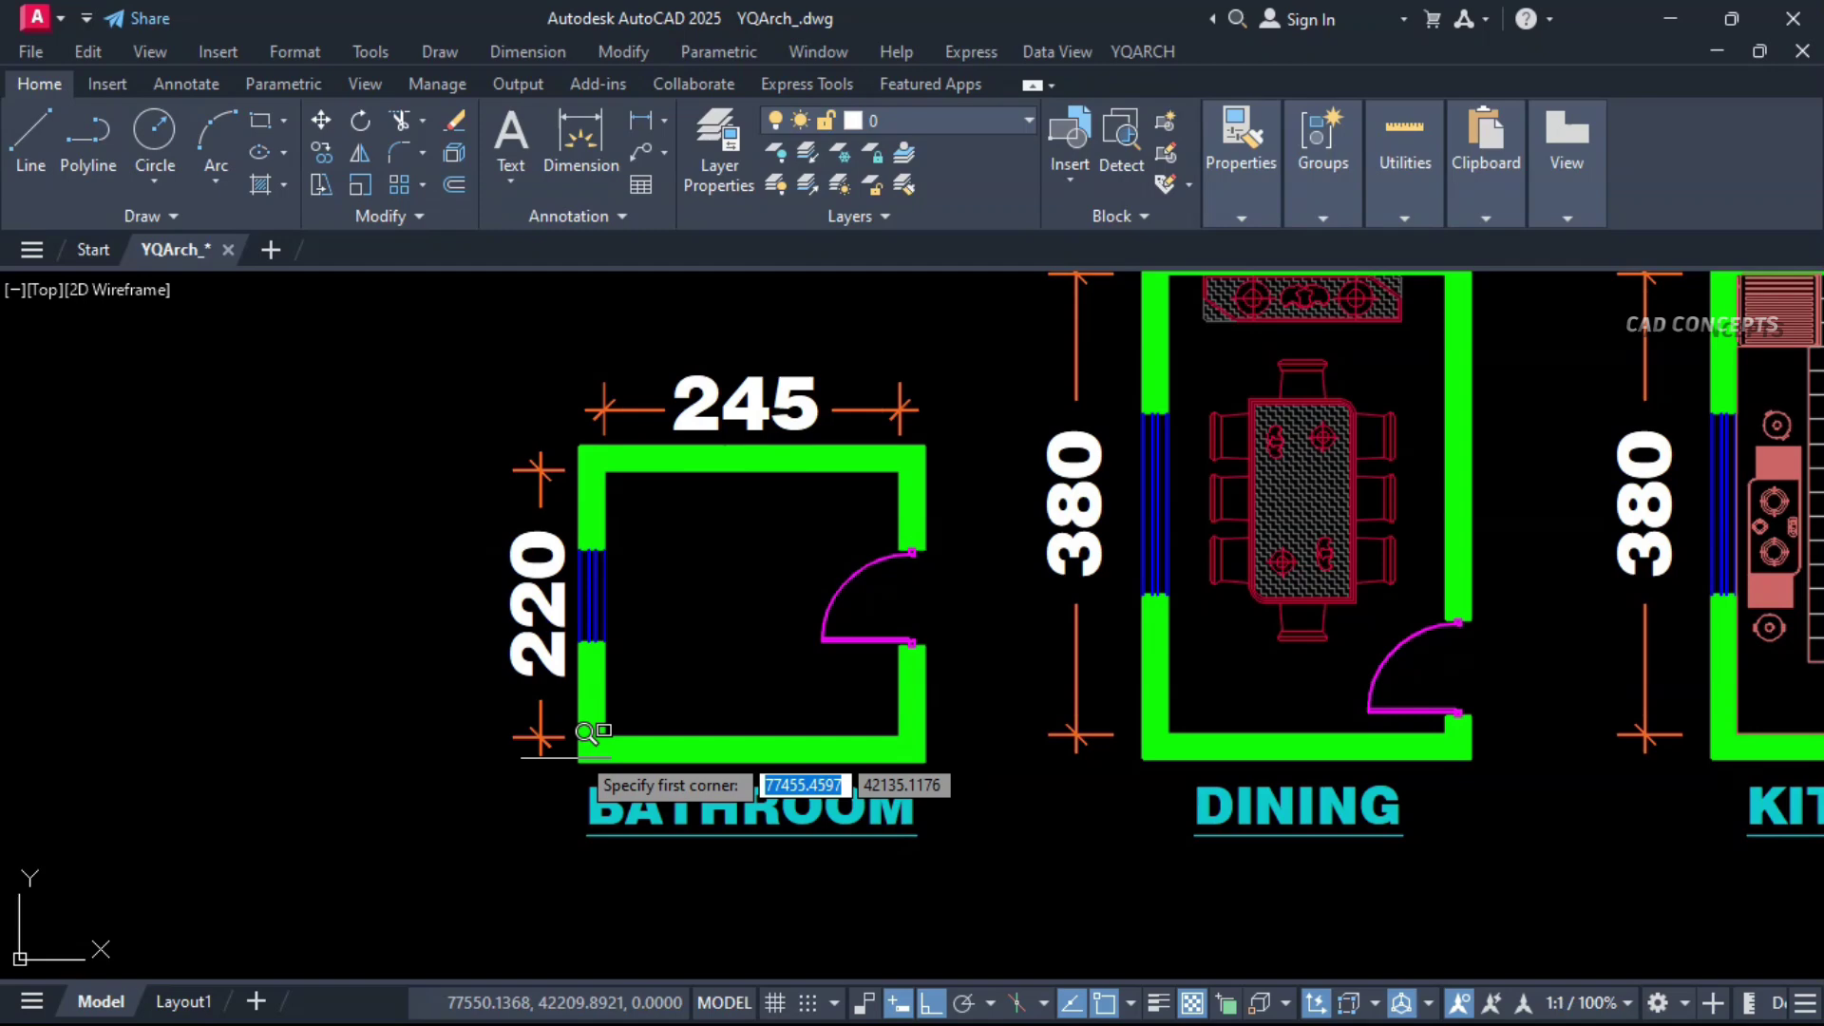
key("Escape")
scroll(198, 663, "up", 2)
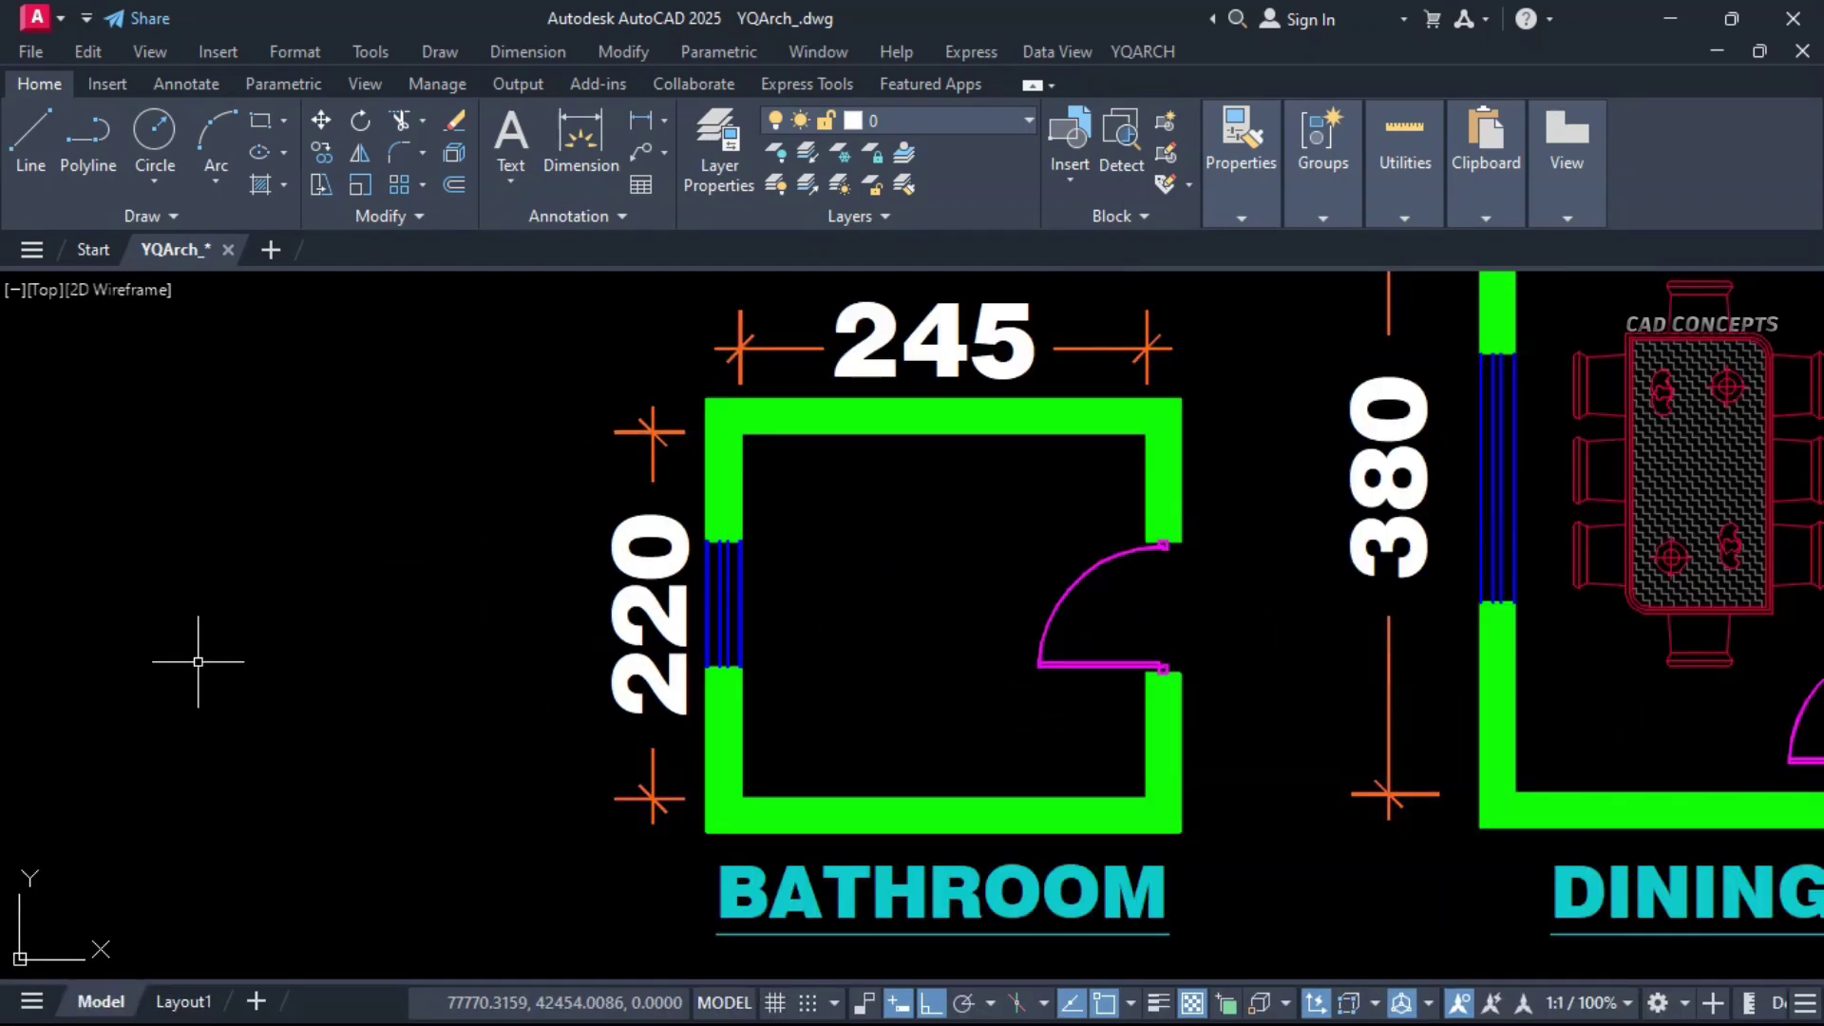
type("bz")
Apply the Toilet layout between the bathroom's inner bottom-left and opposite corners
key("Return")
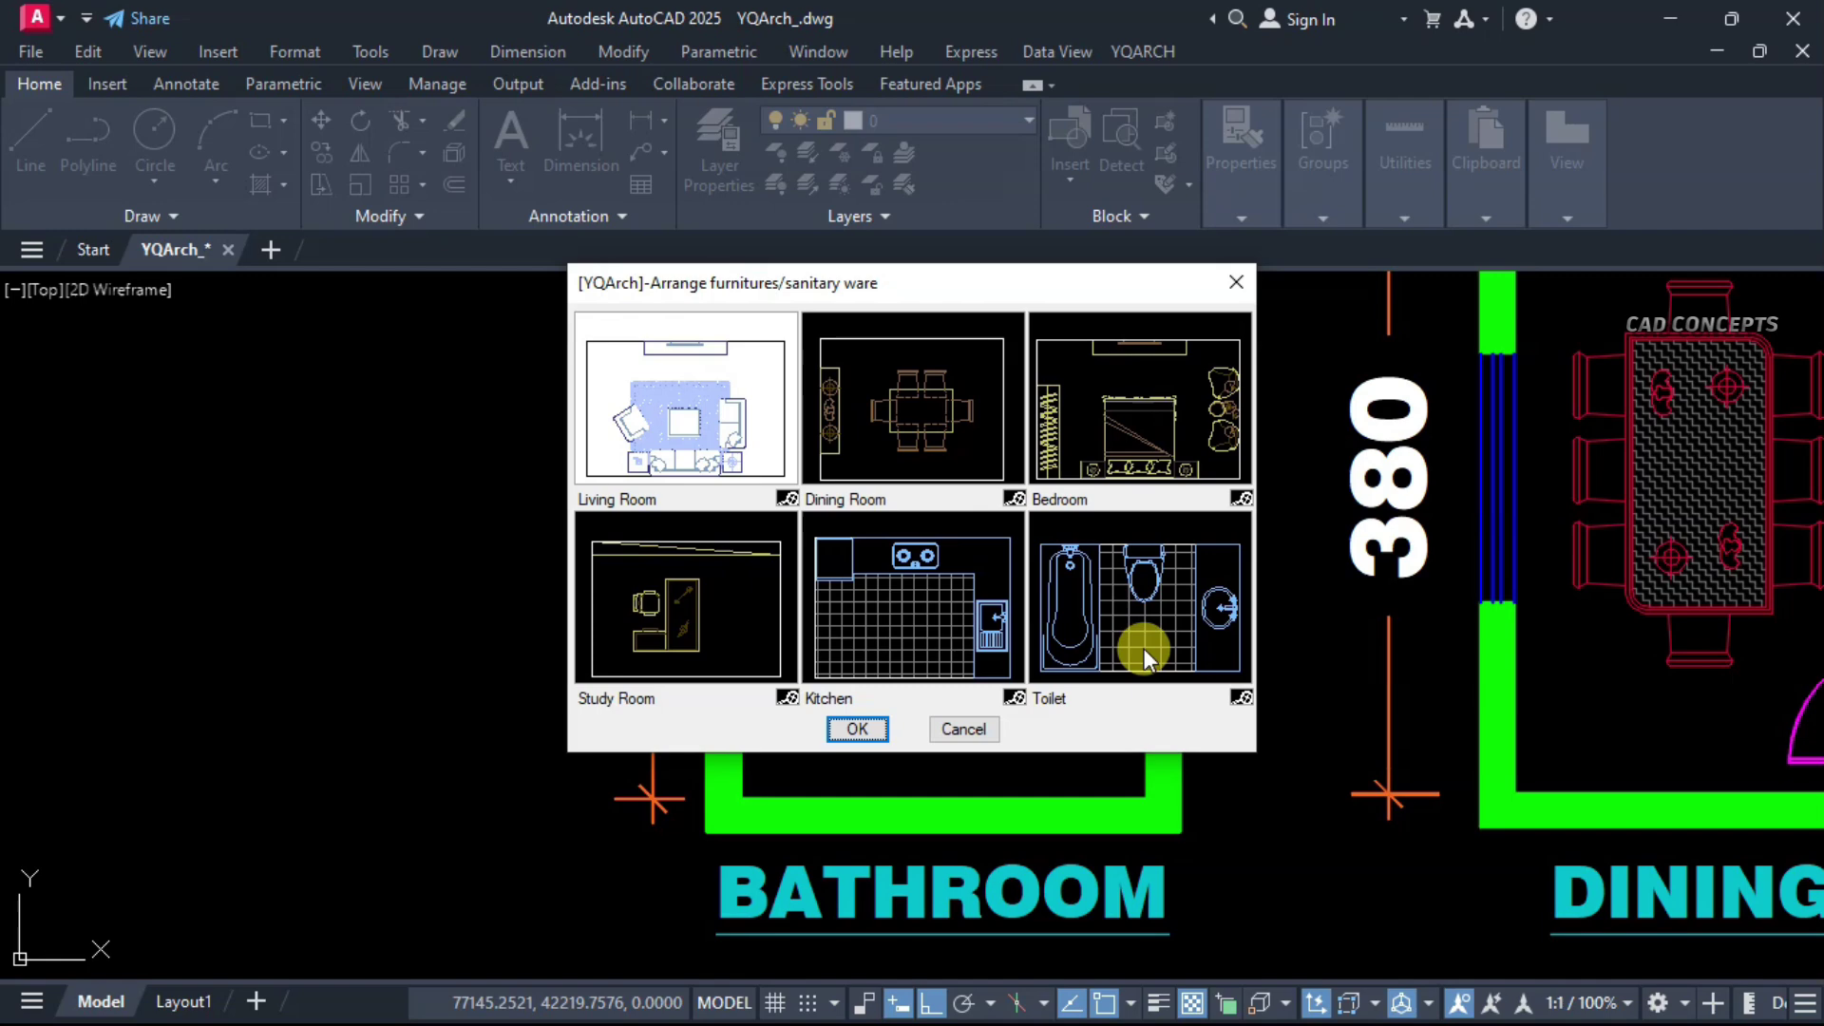
left_click(1144, 649)
left_click(850, 729)
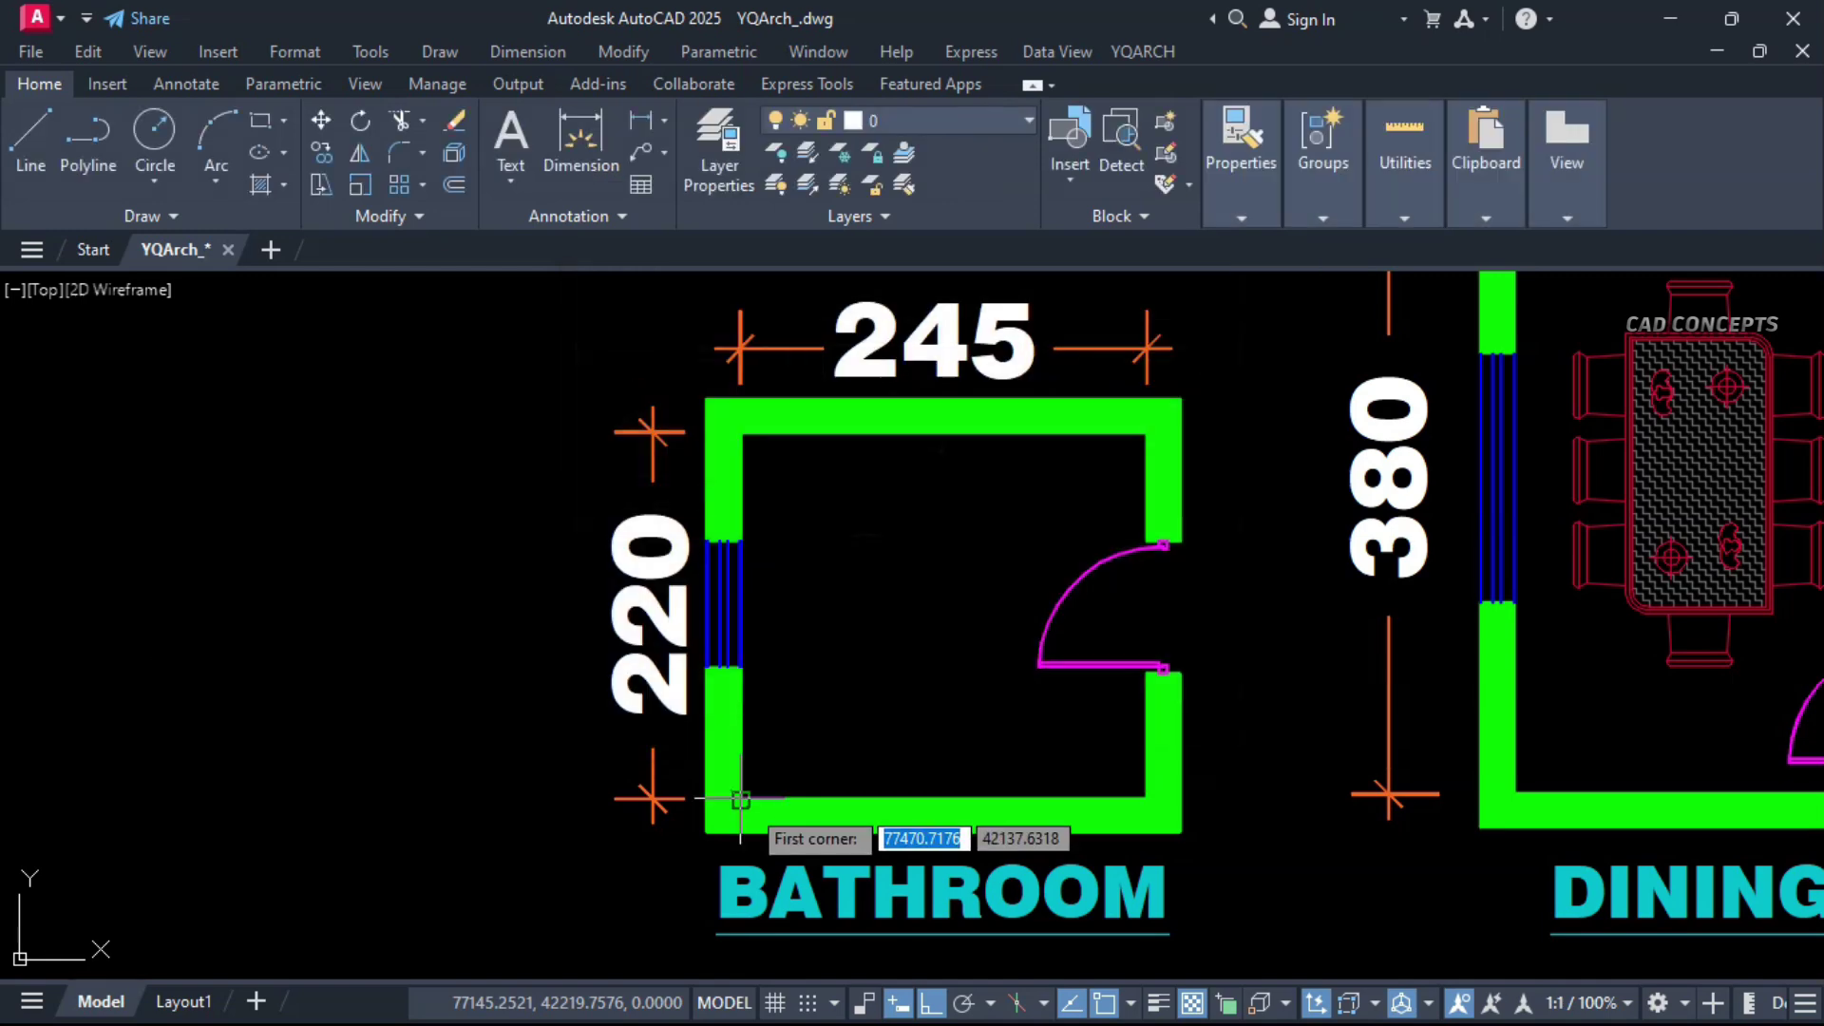
left_click(740, 802)
left_click(1147, 432)
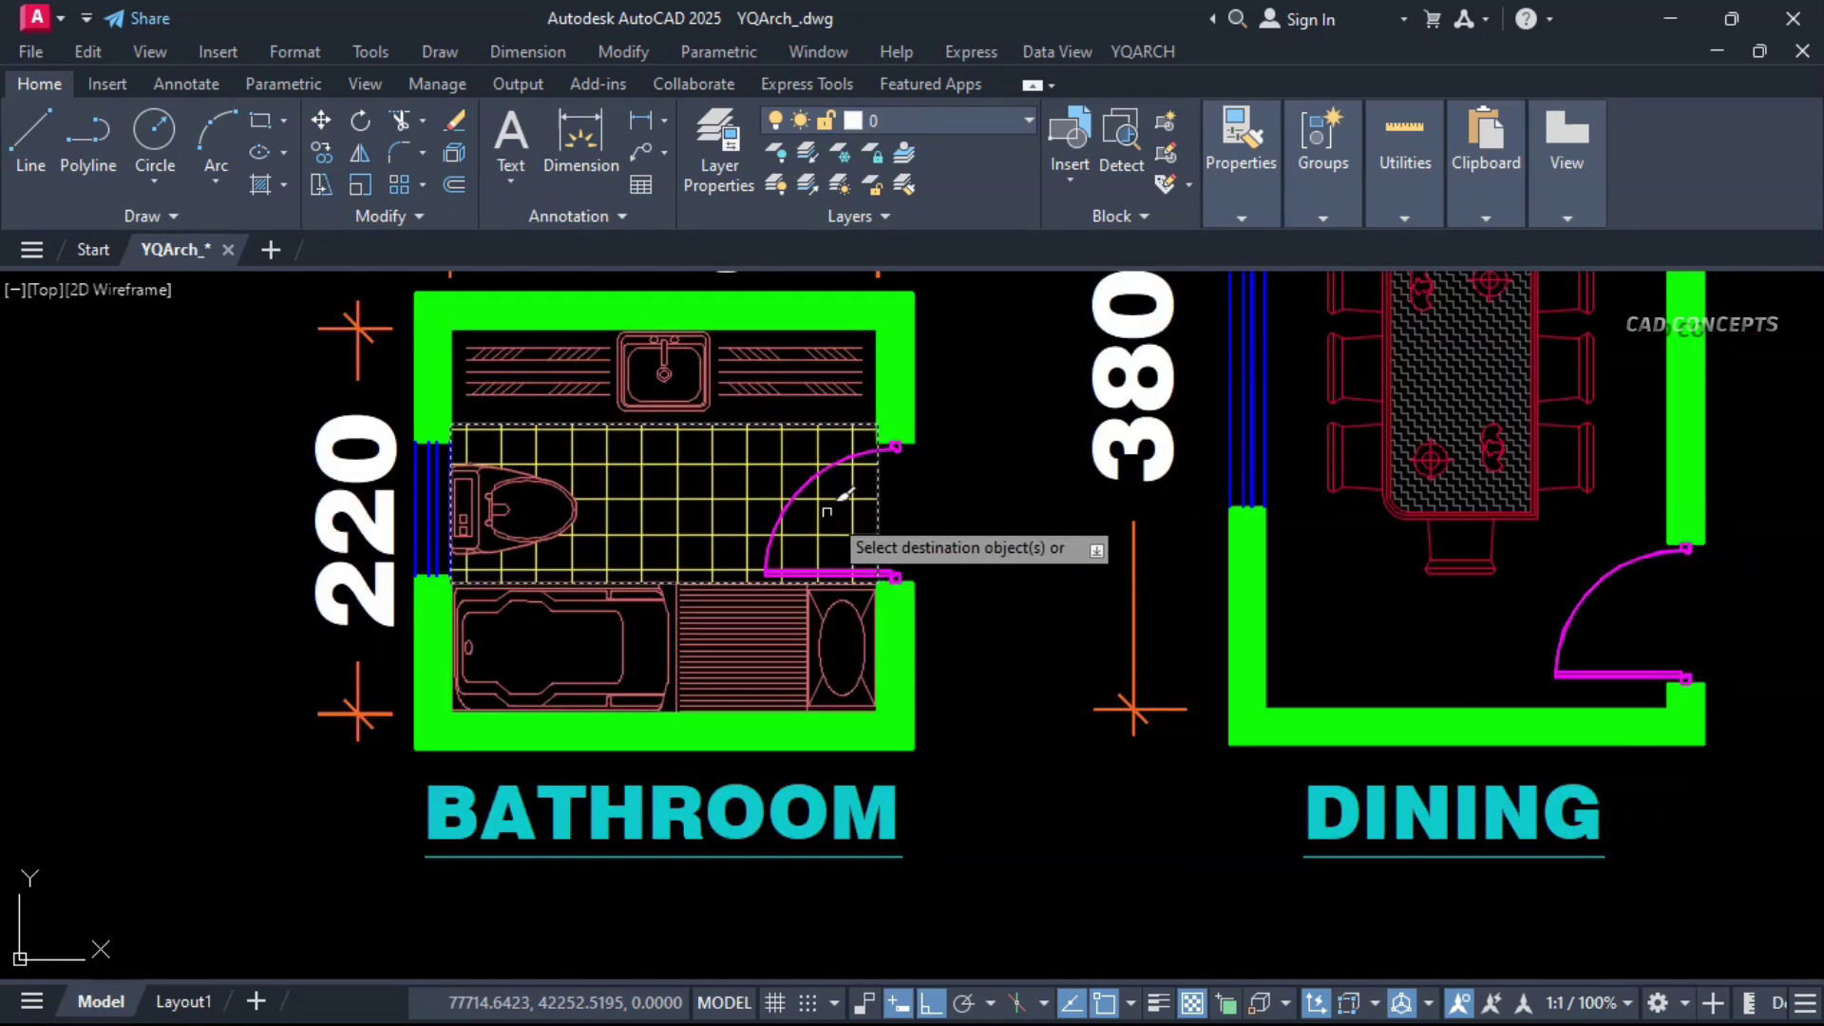
End the bathroom command and pan across the kitchen, study, bedroom and living room
left_click(827, 510)
key("Return")
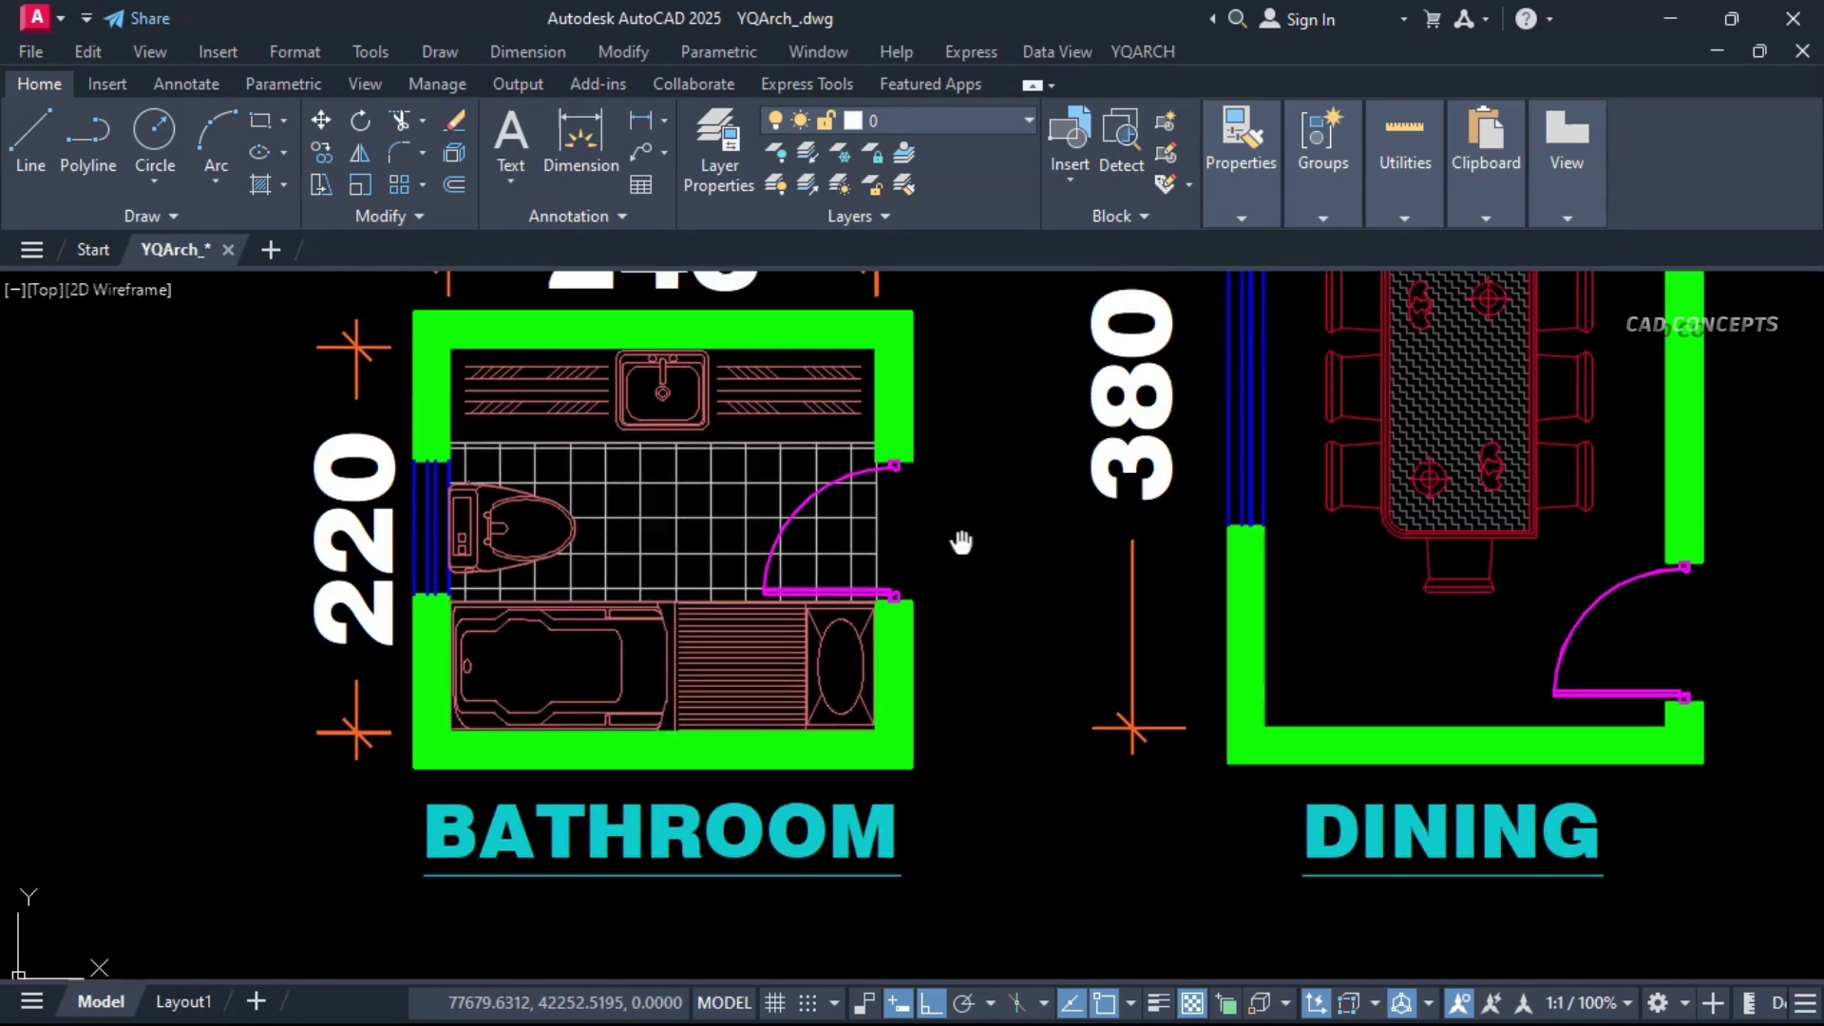
middle_click_drag(957, 523, 960, 618)
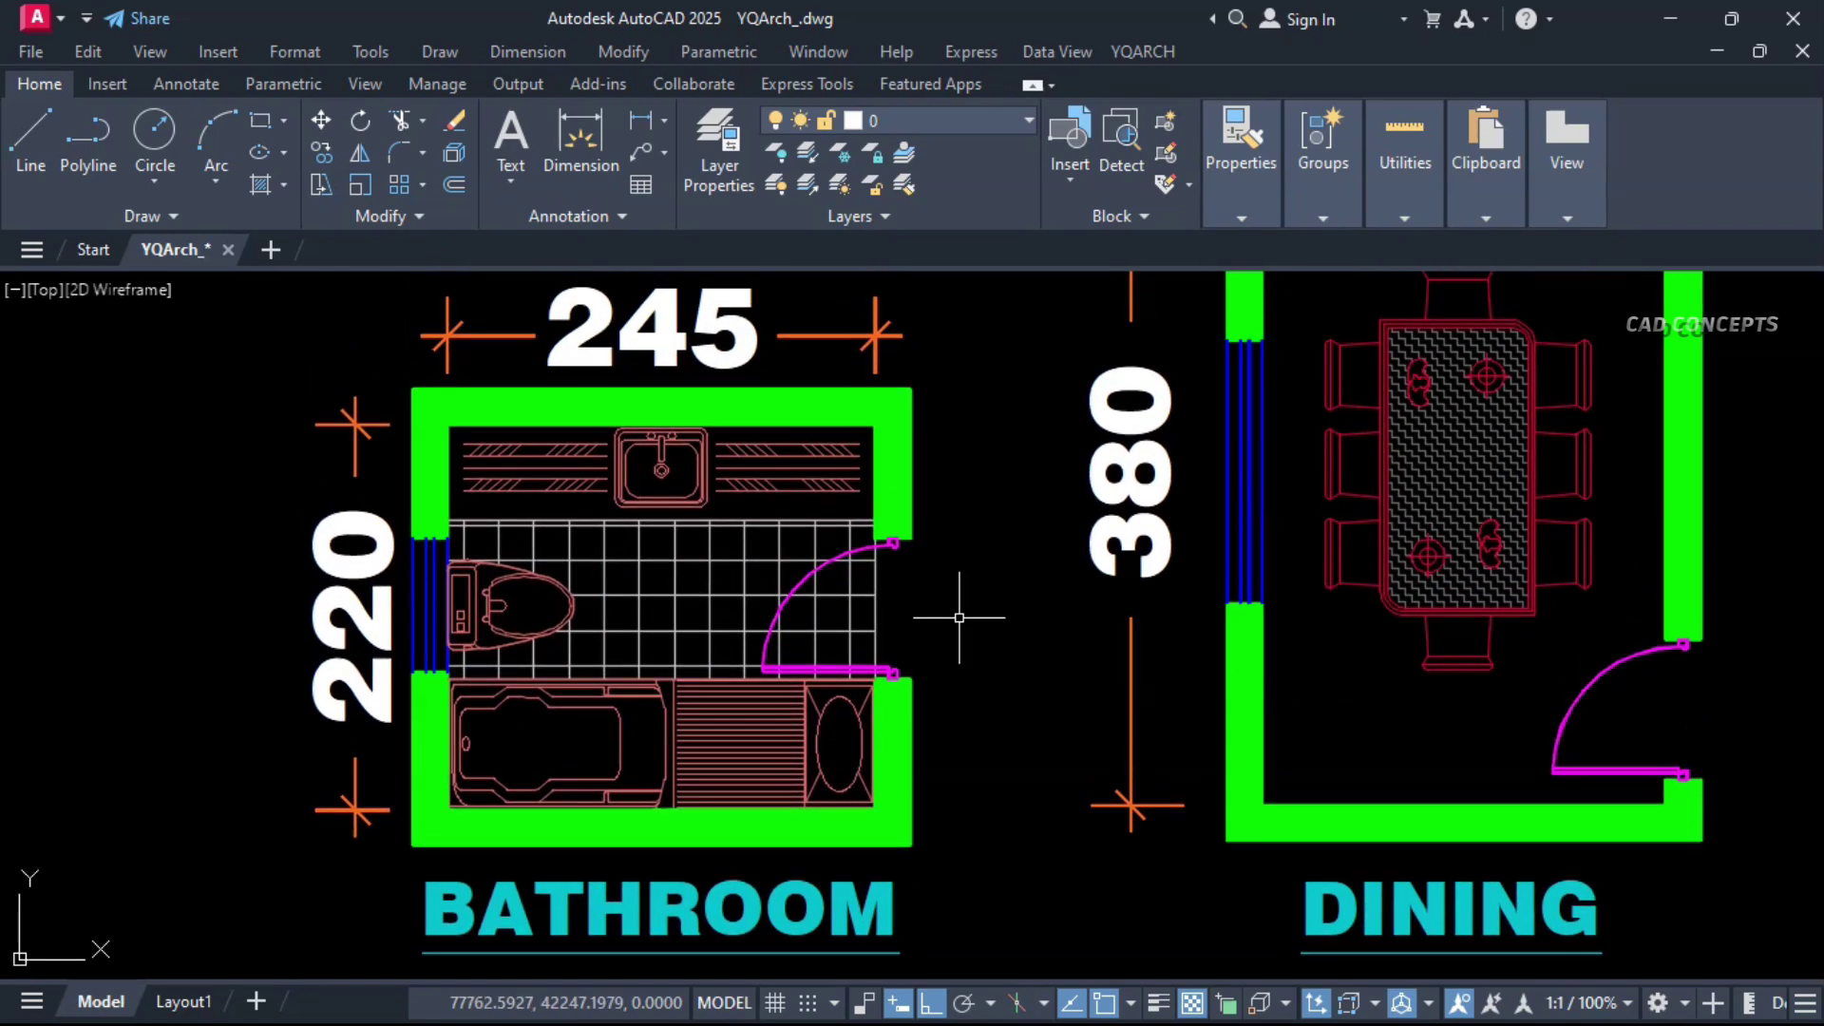
scroll(938, 585, "down", 2)
middle_click_drag(1161, 634, 733, 712)
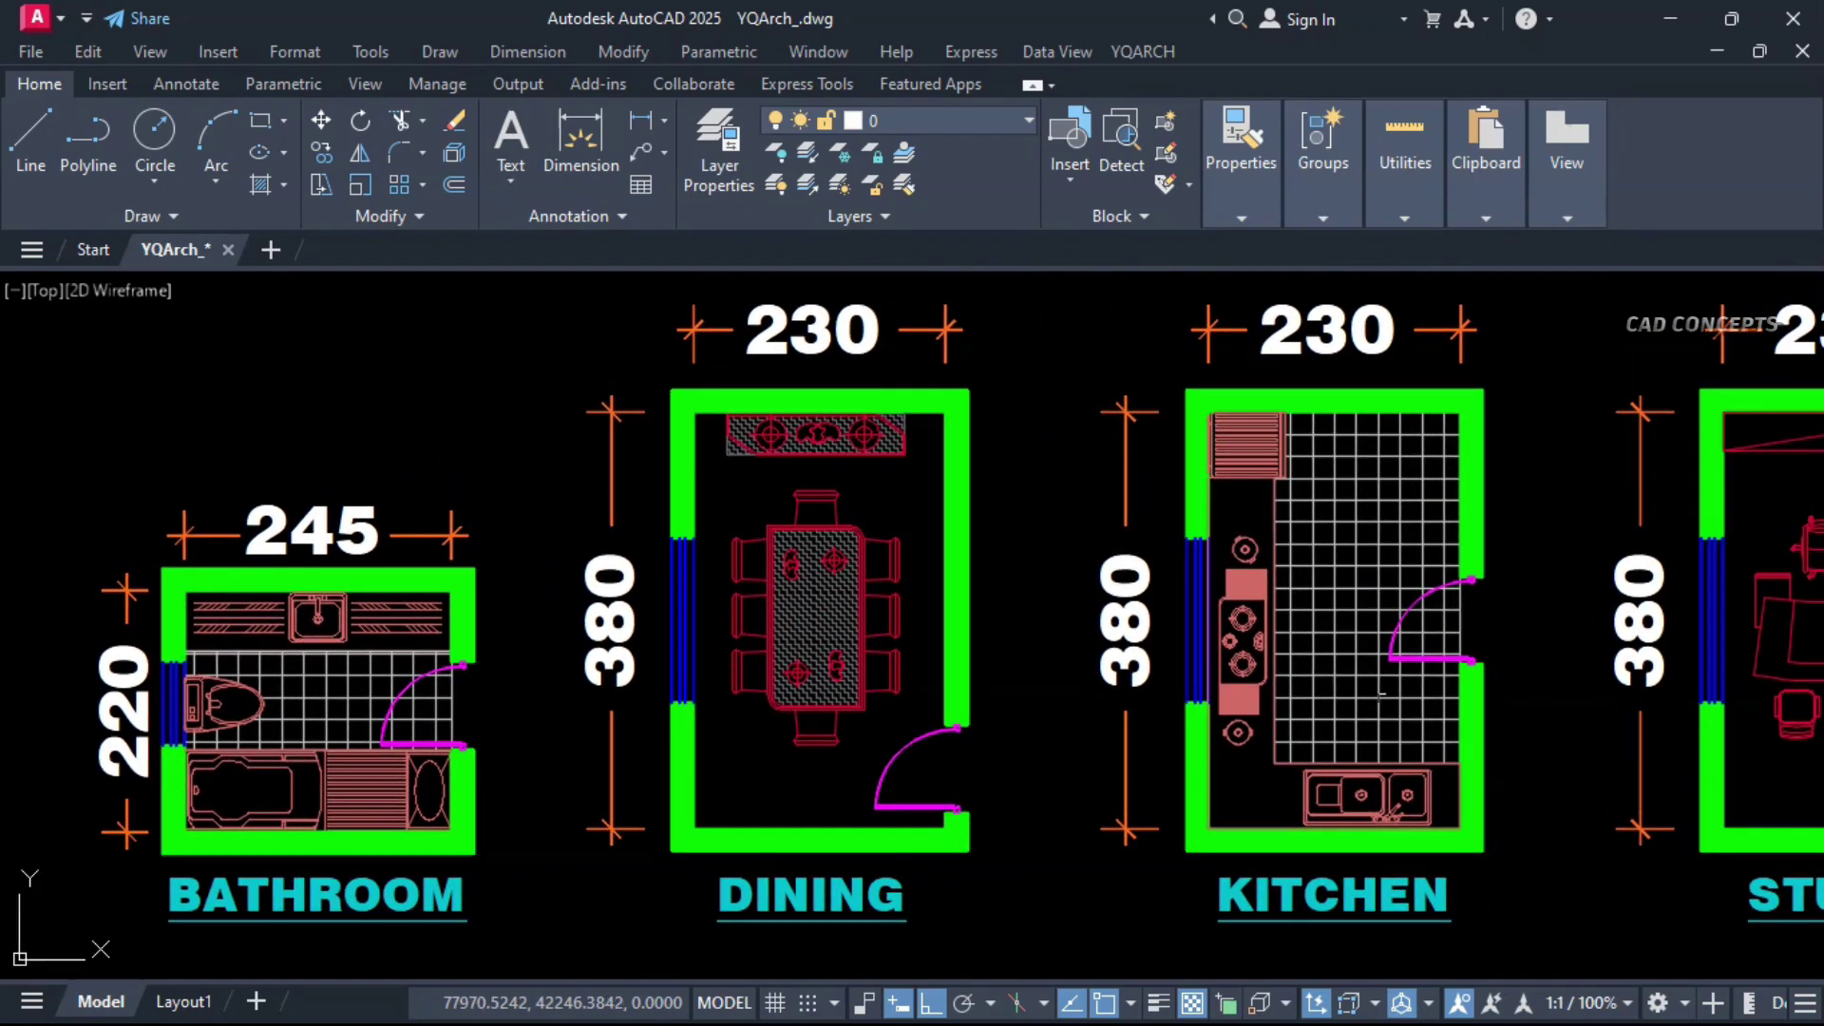
middle_click_drag(1526, 698, 905, 709)
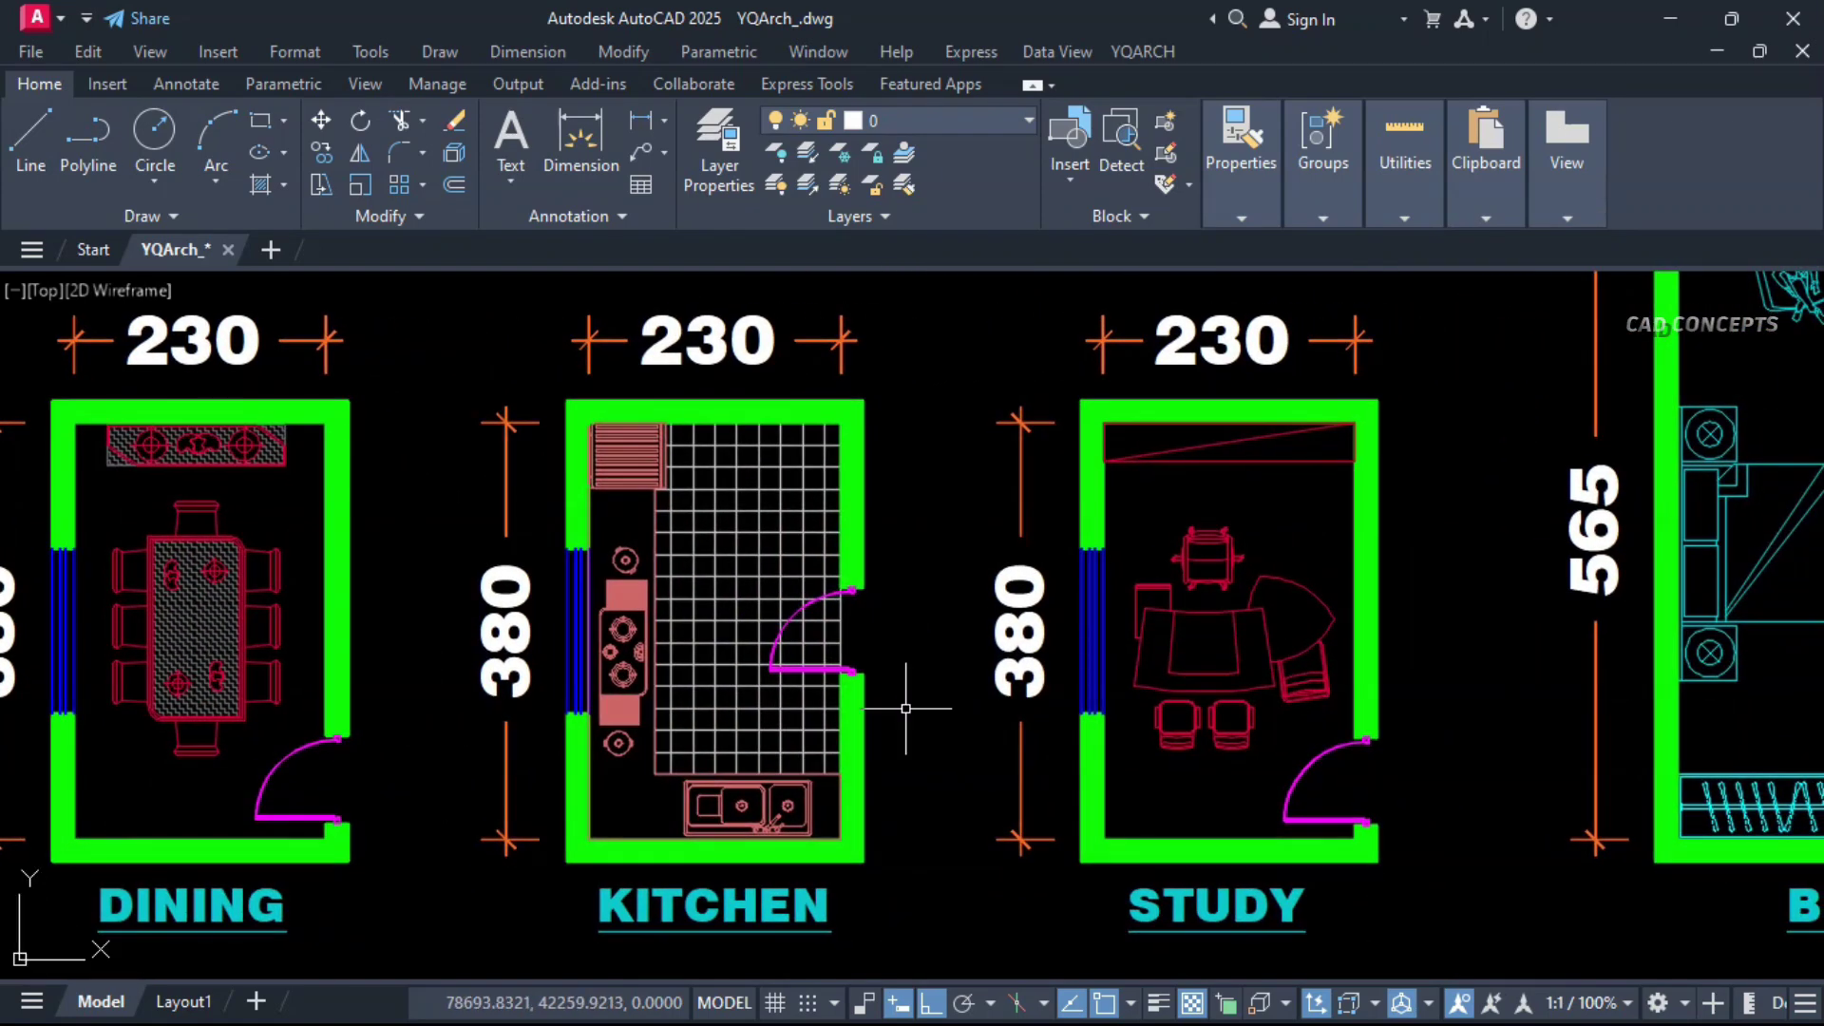
middle_click_drag(1505, 716, 1079, 730)
scroll(1079, 725, "down", 2)
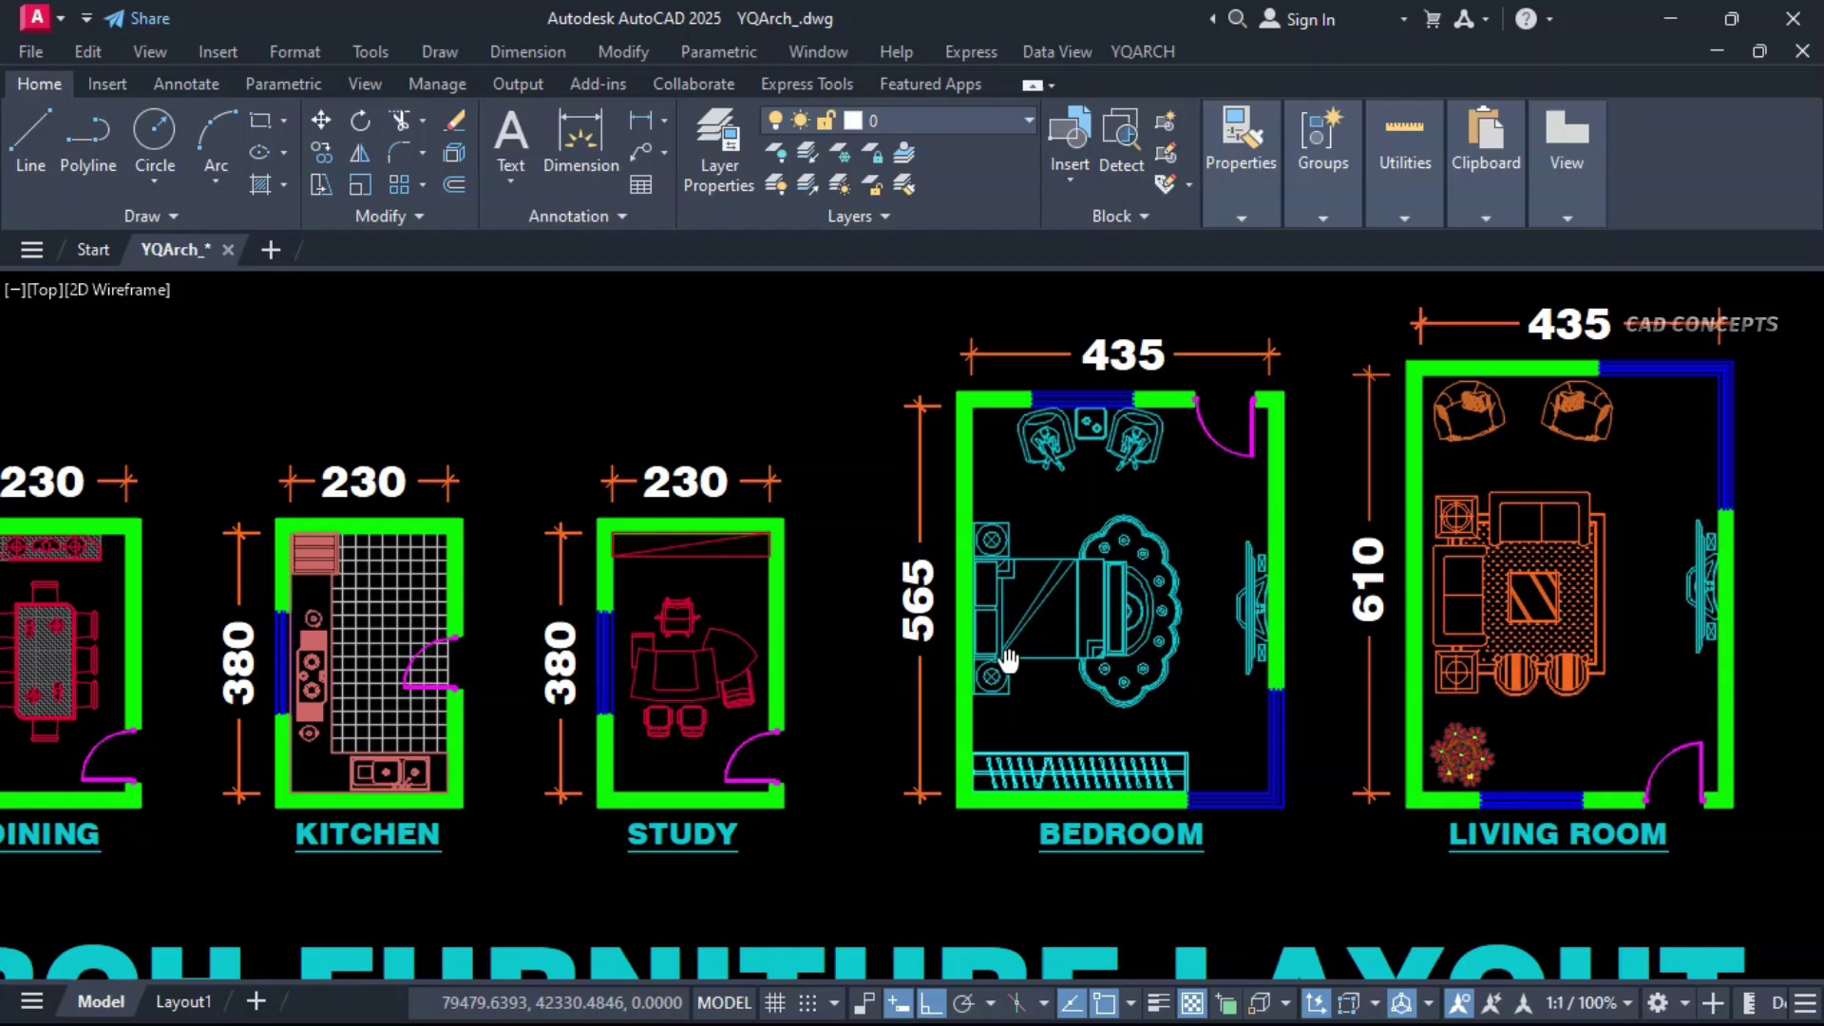
middle_click_drag(1036, 670, 699, 663)
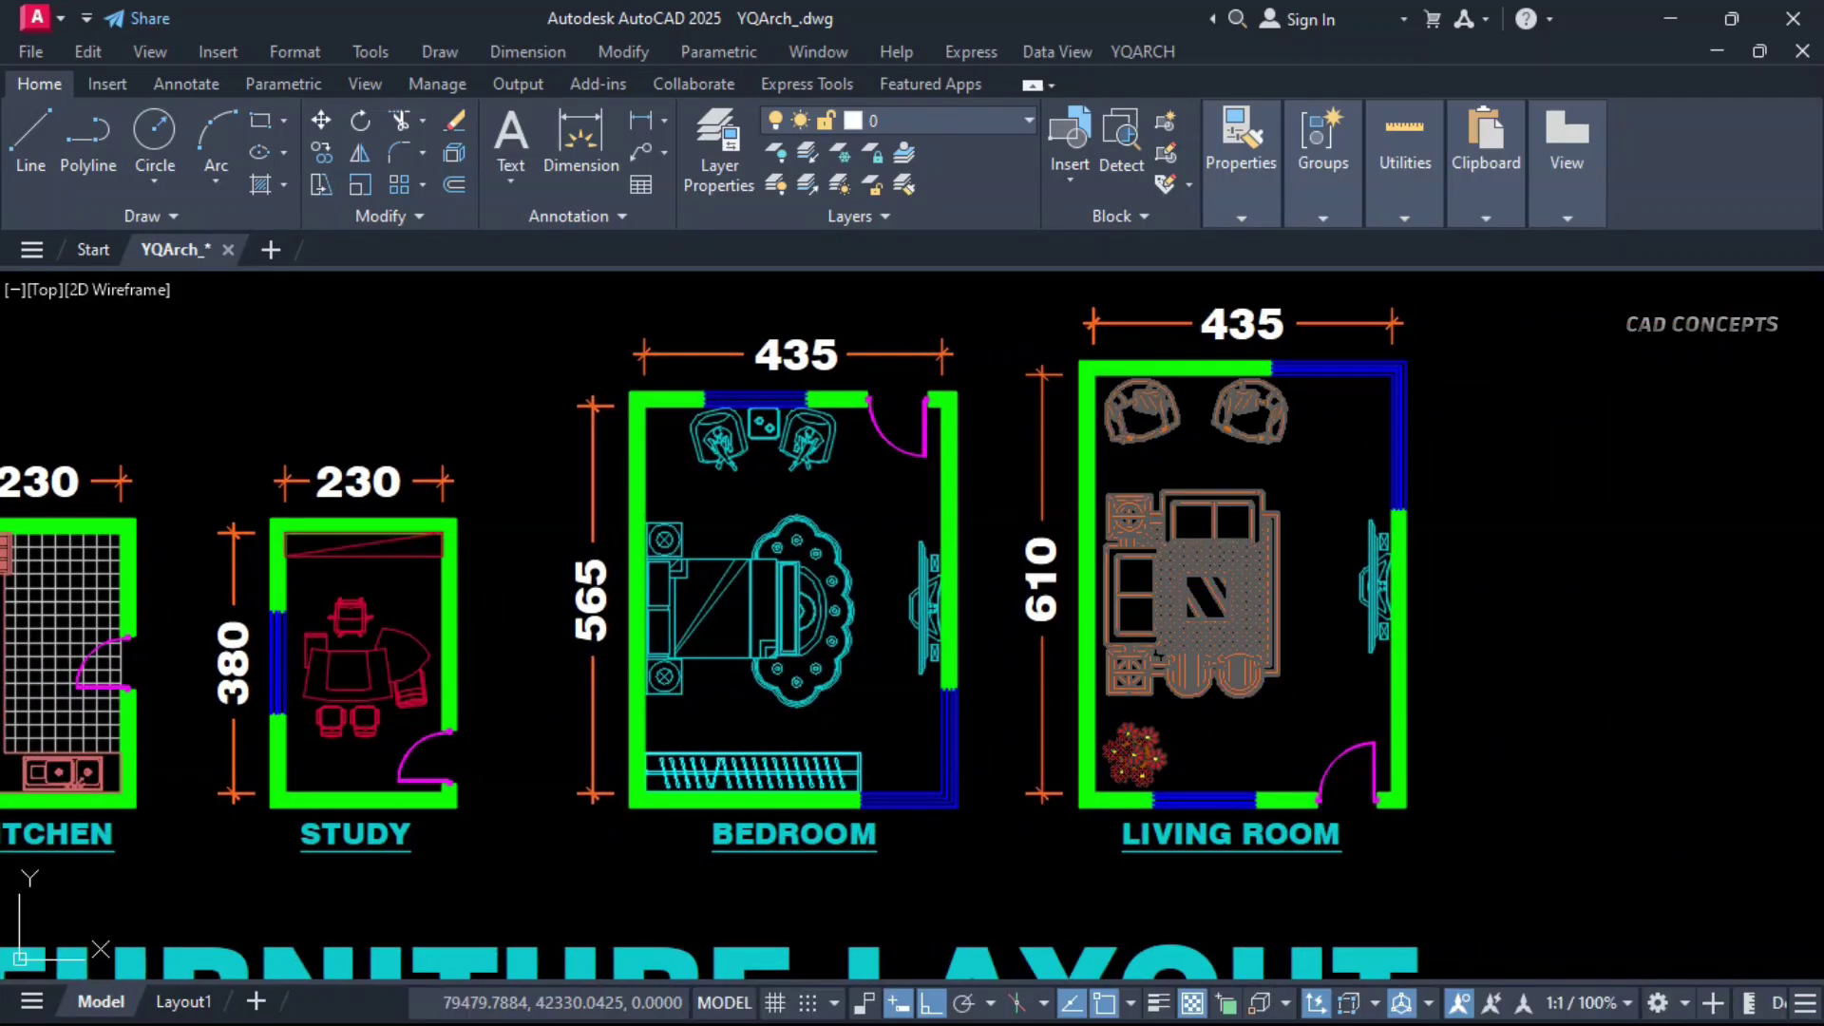
middle_click_drag(1174, 670, 955, 694)
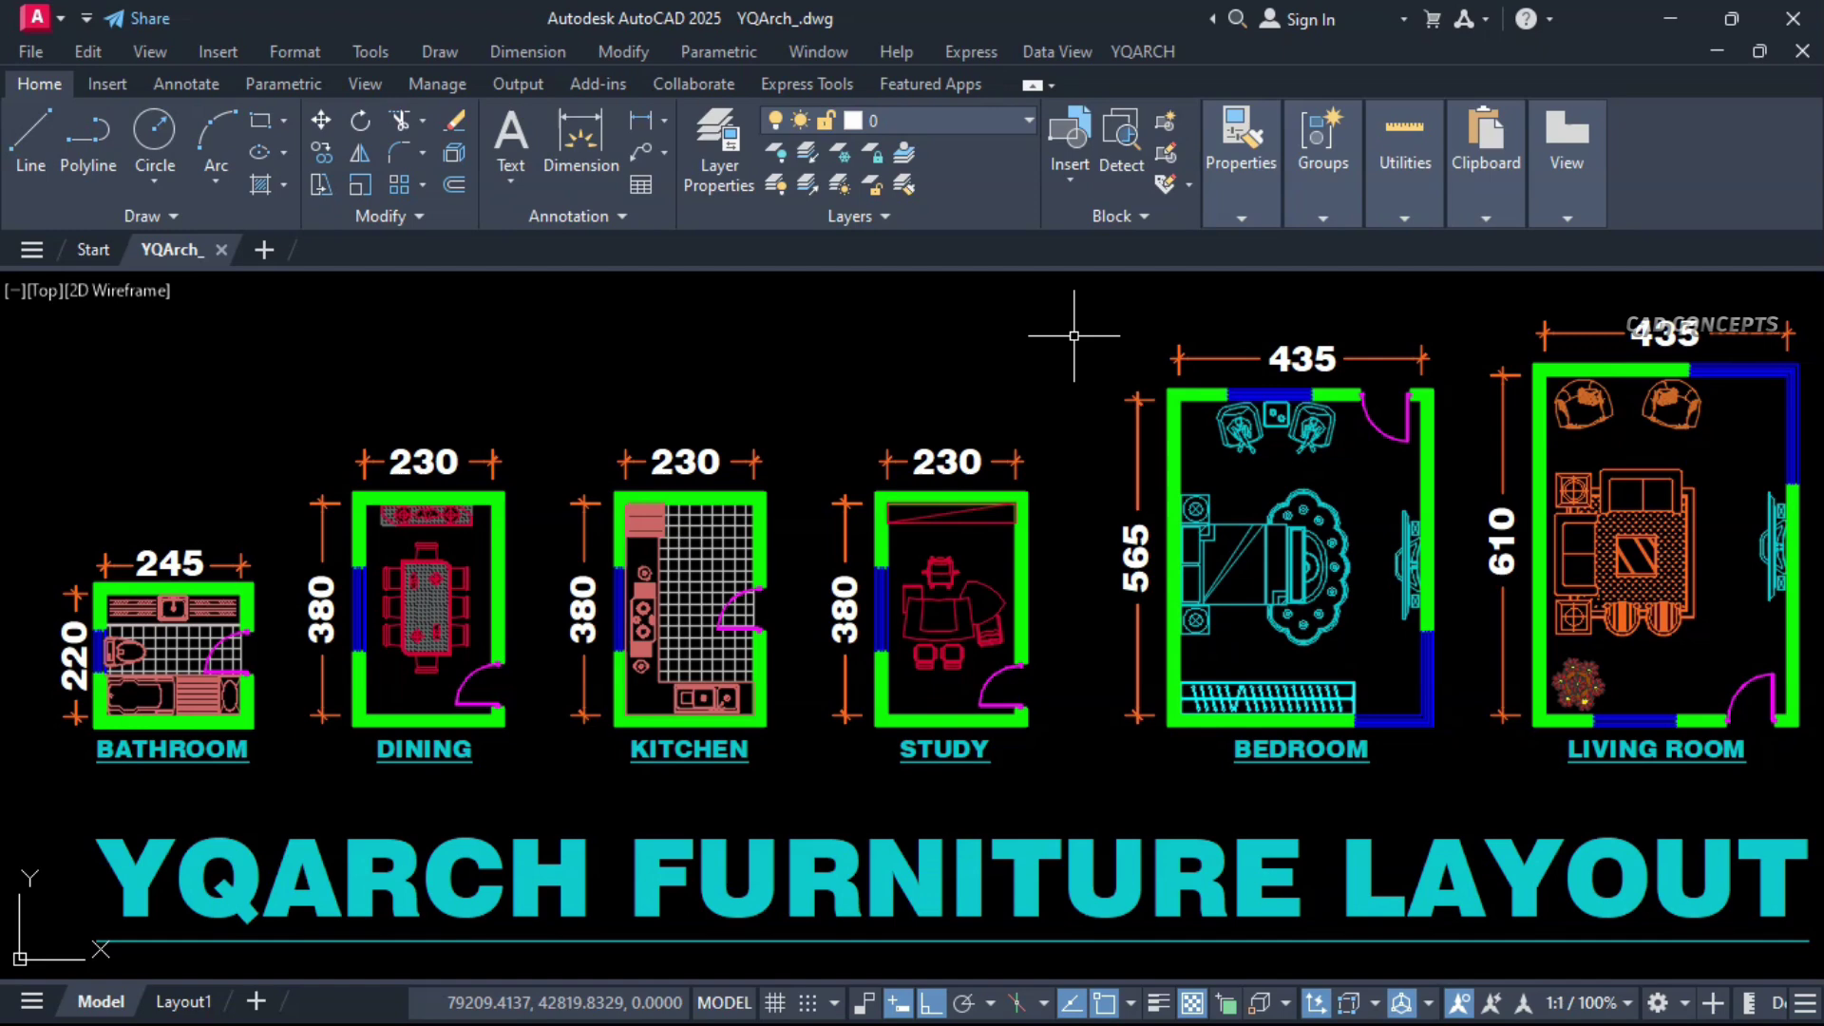
double_click(1608, 538)
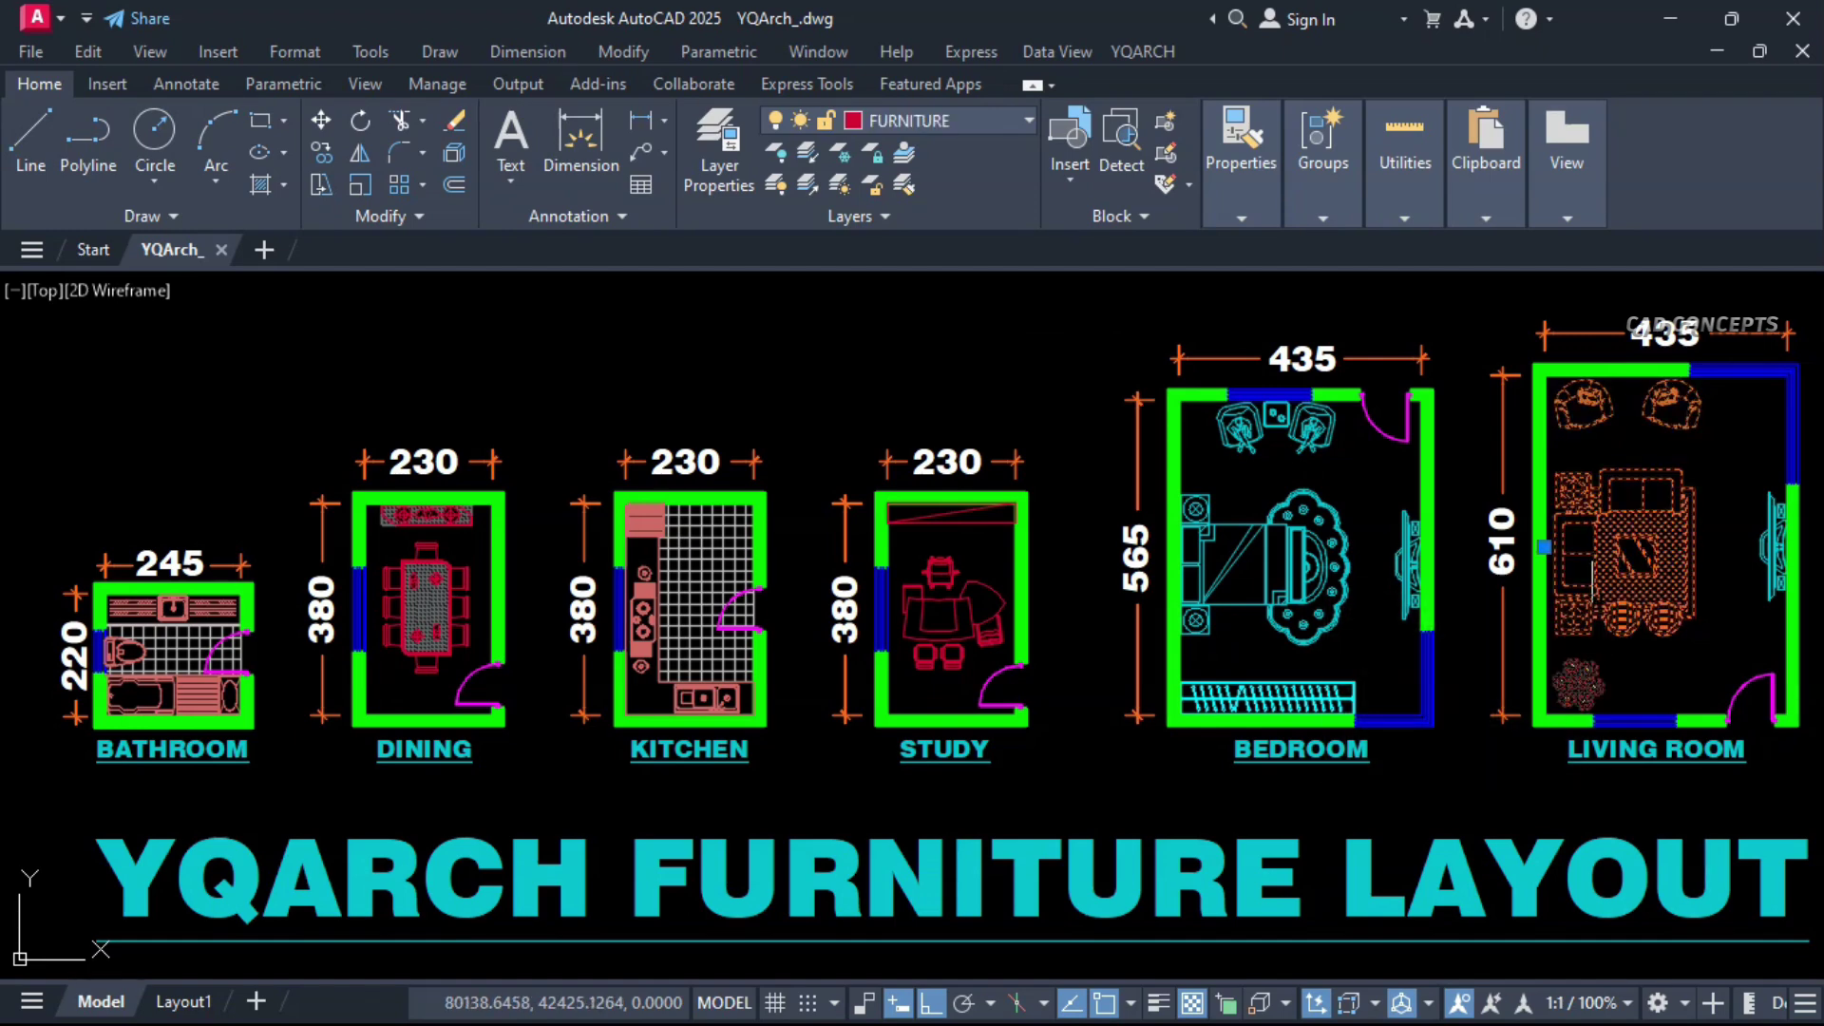
left_click(903, 733)
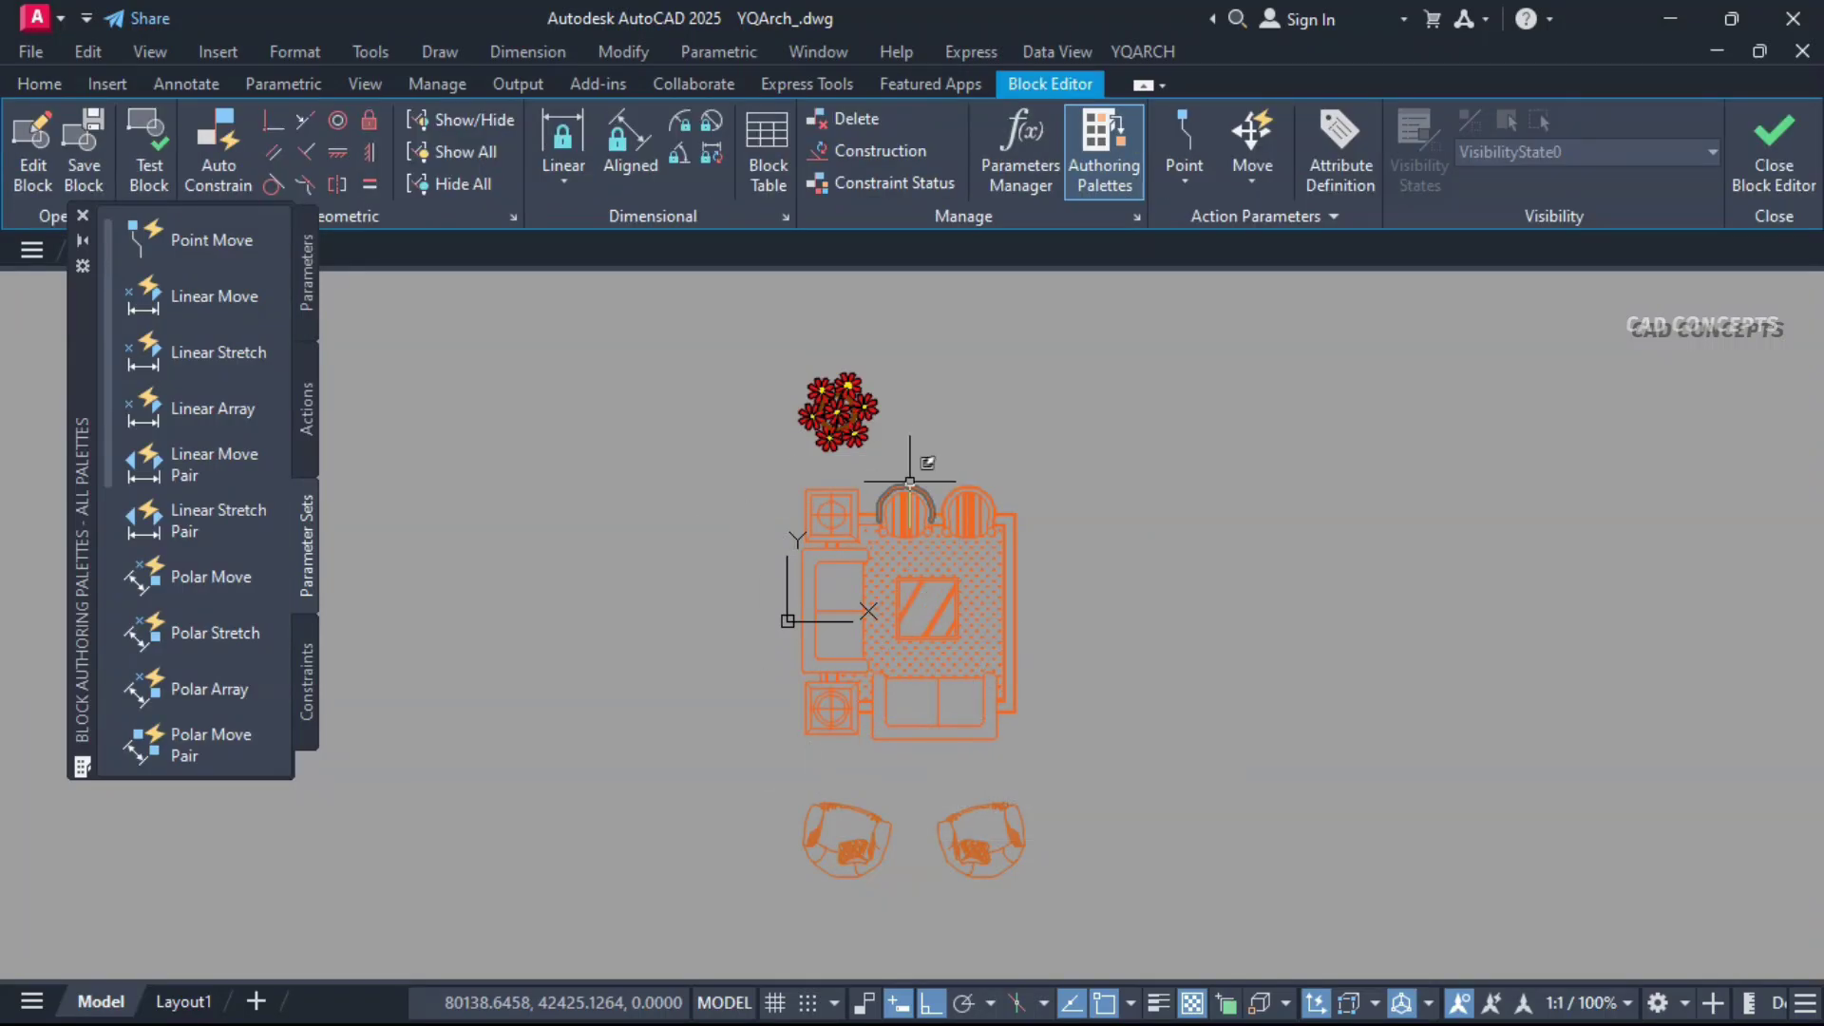
left_click(1775, 150)
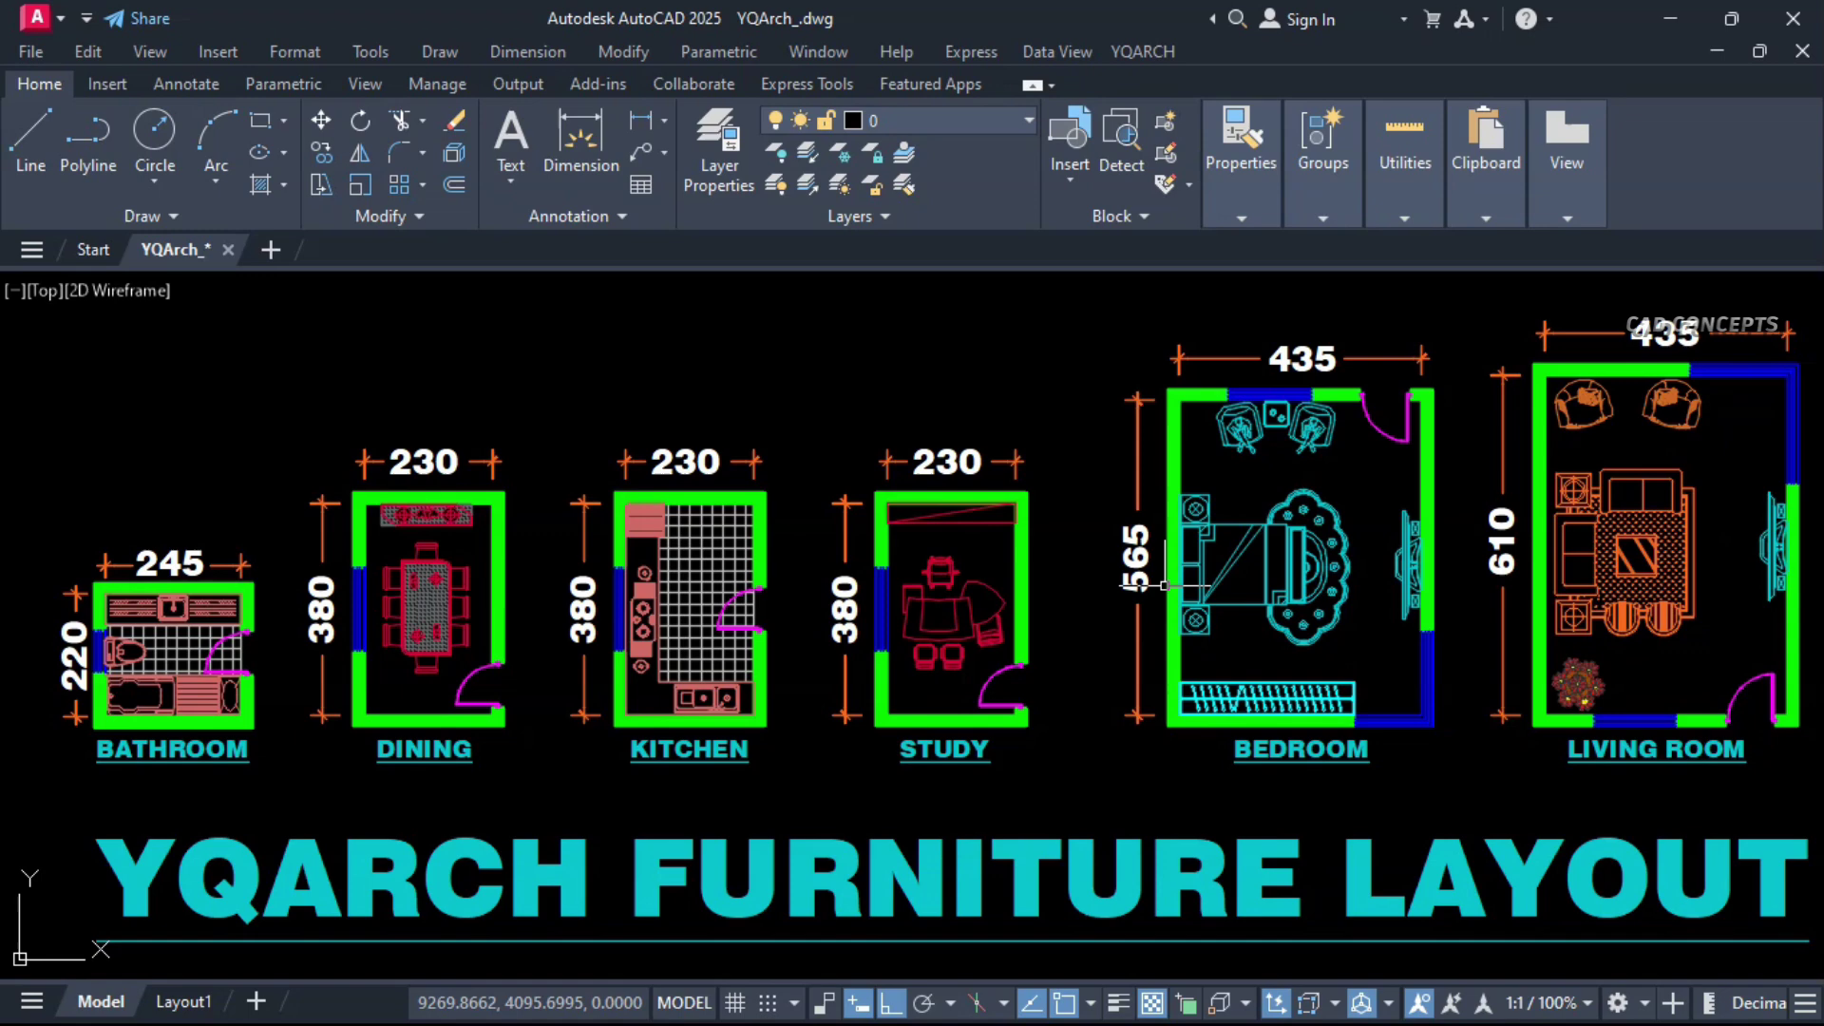
double_click(1195, 577)
left_click(891, 733)
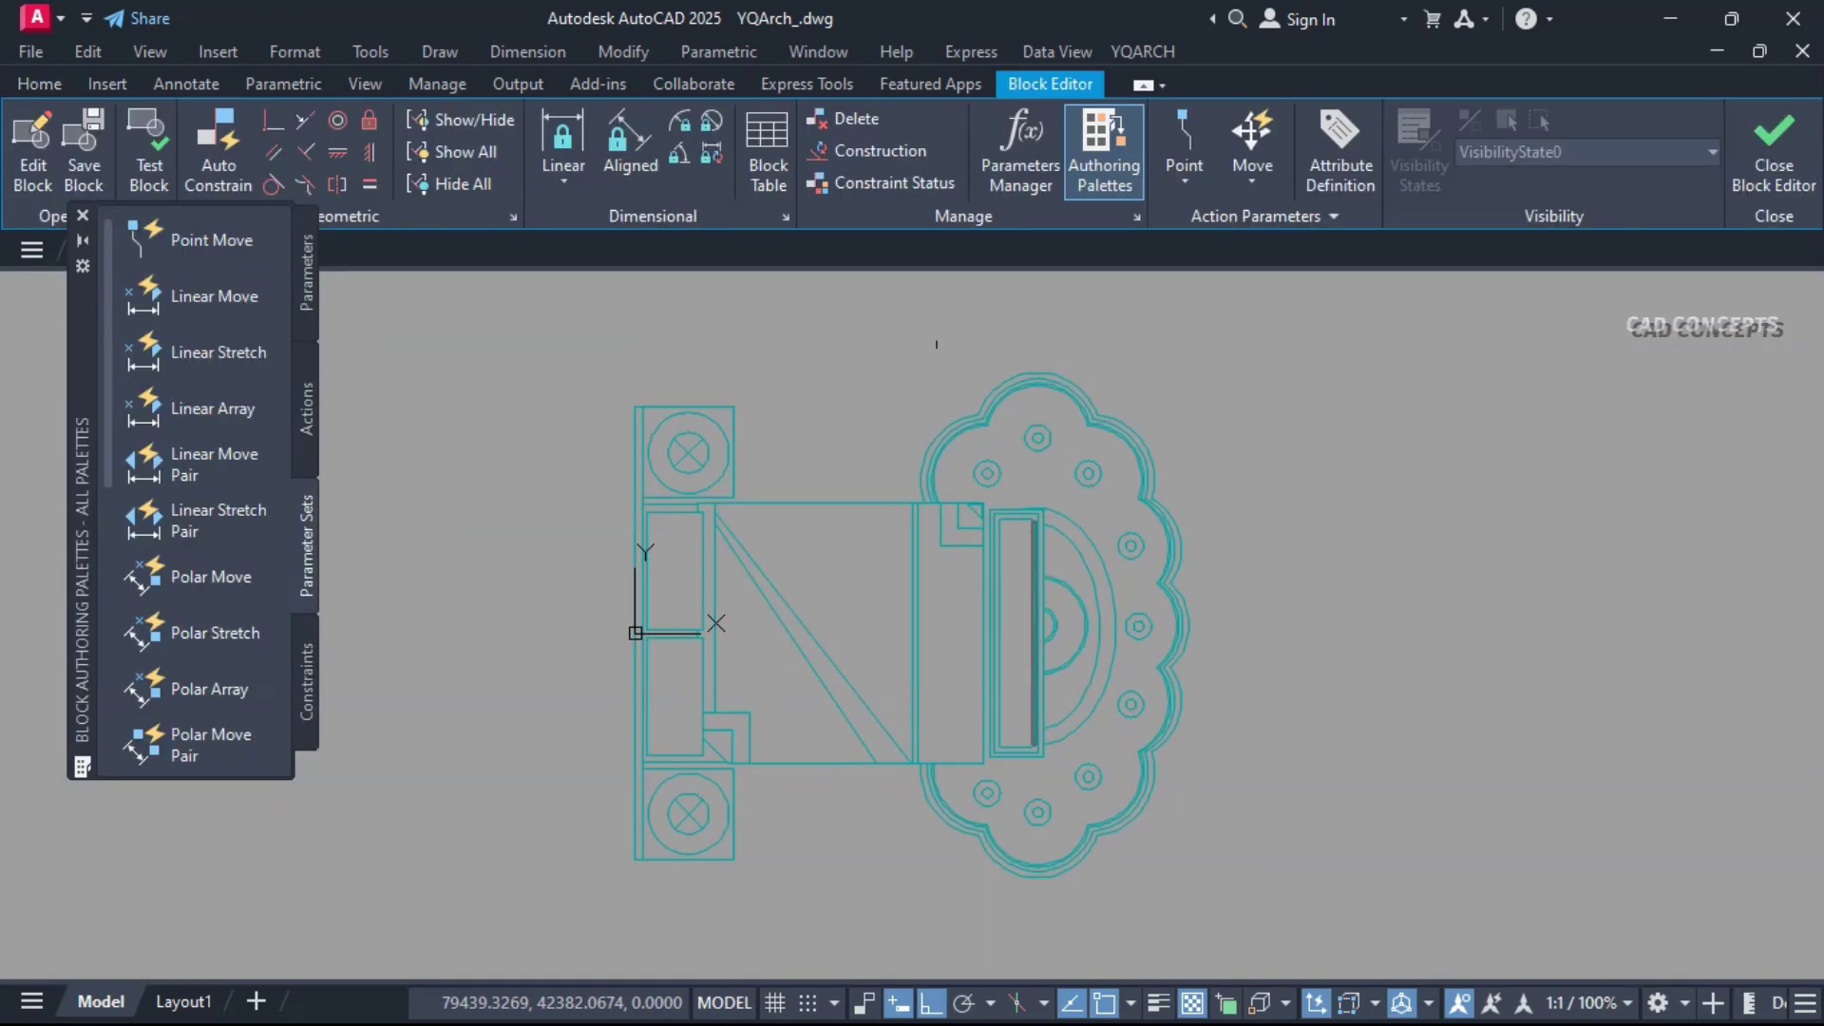
left_click(1747, 183)
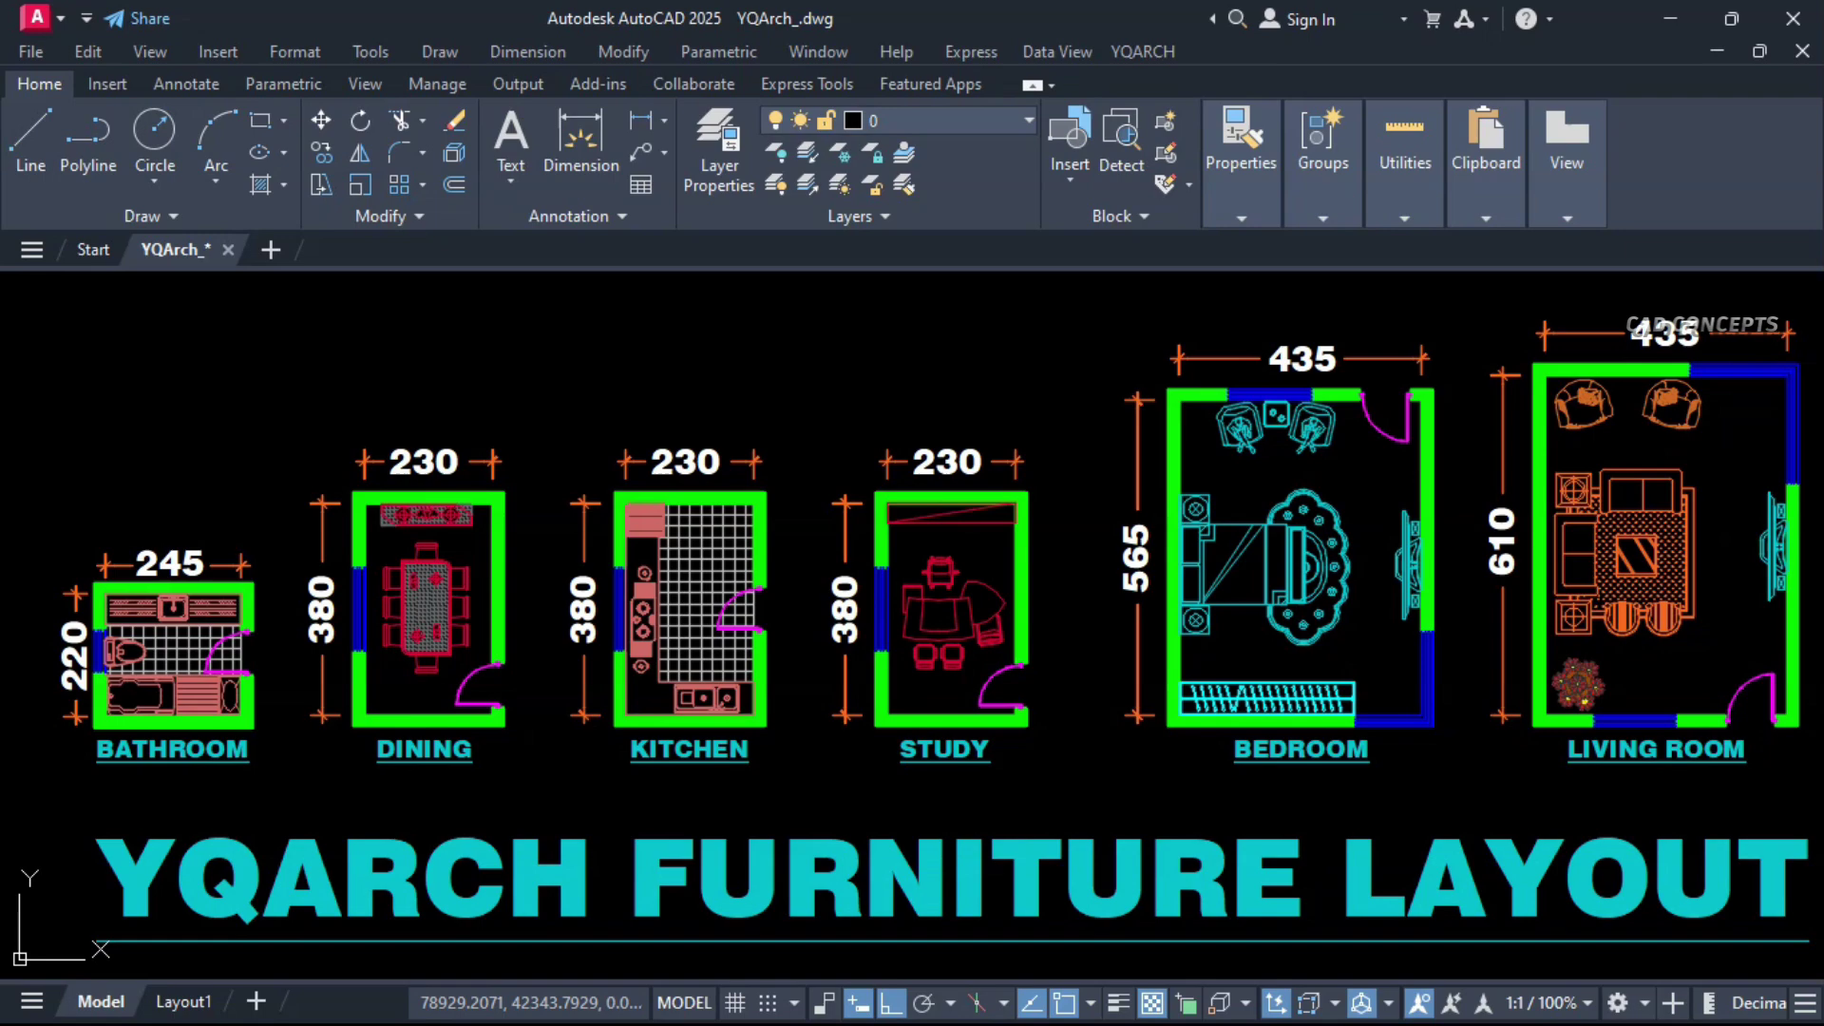
double_click(919, 612)
left_click(886, 724)
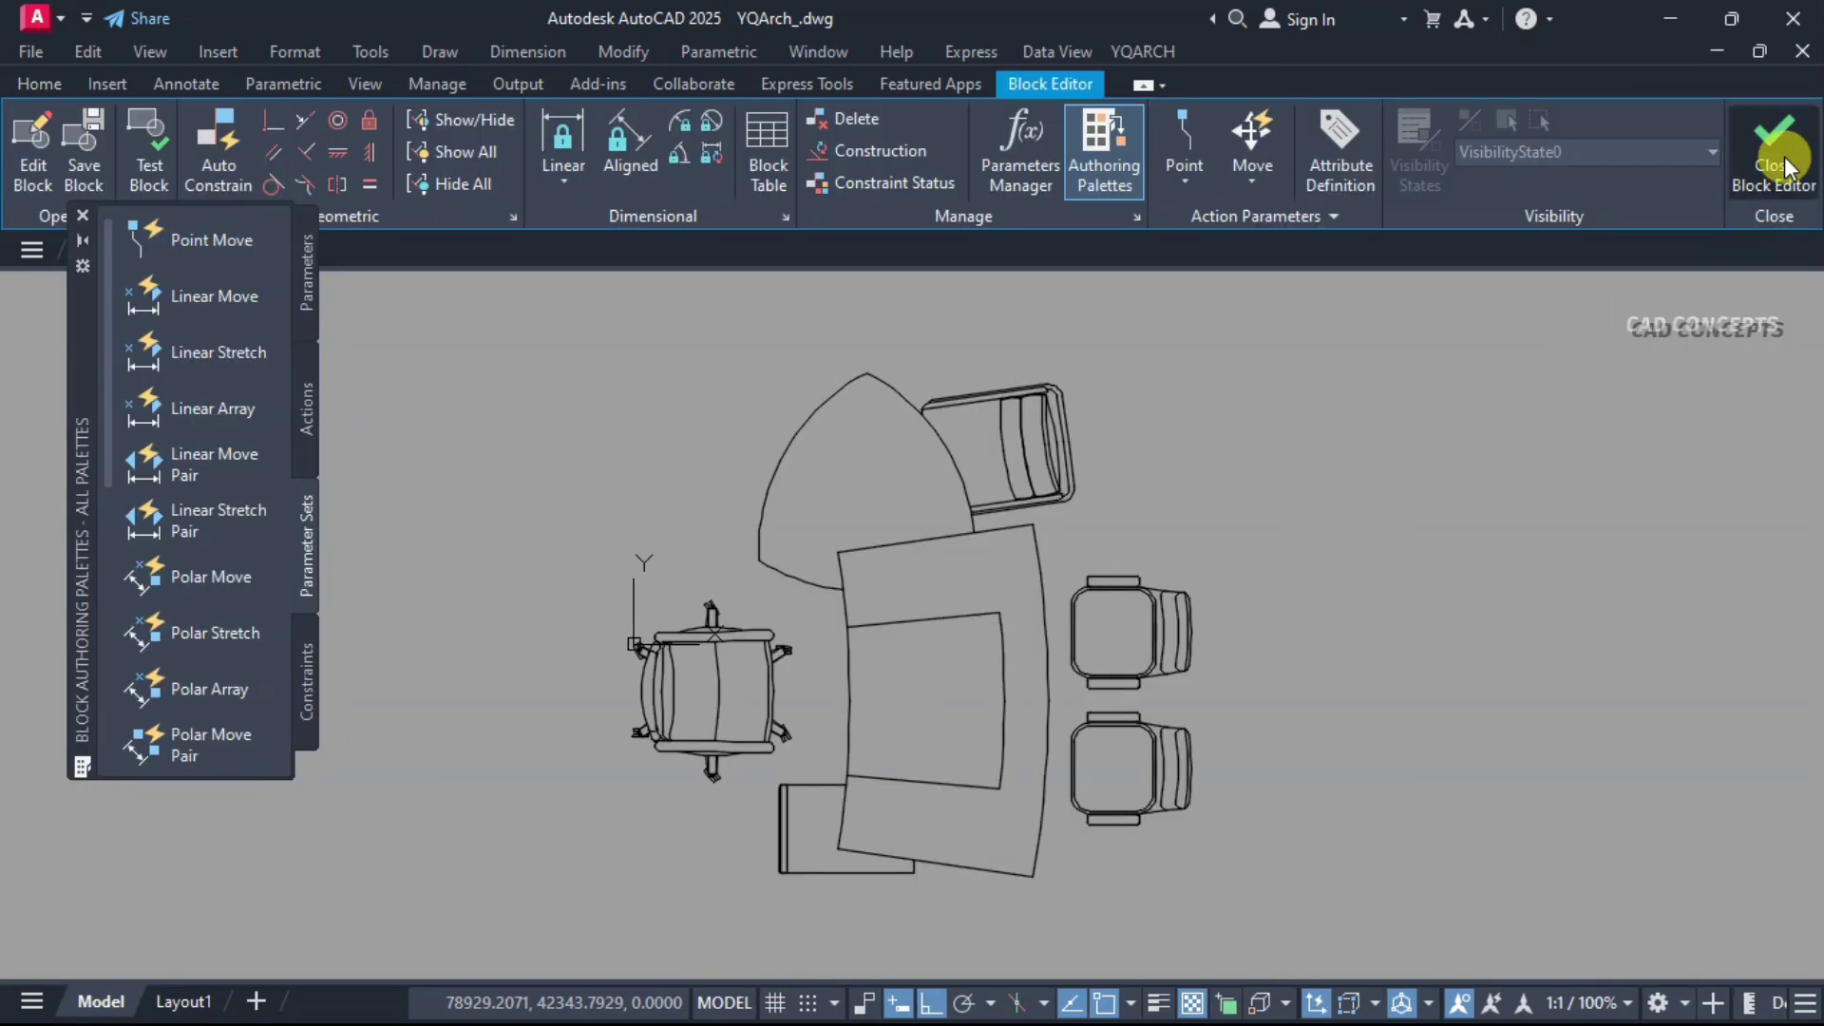
left_click(1773, 158)
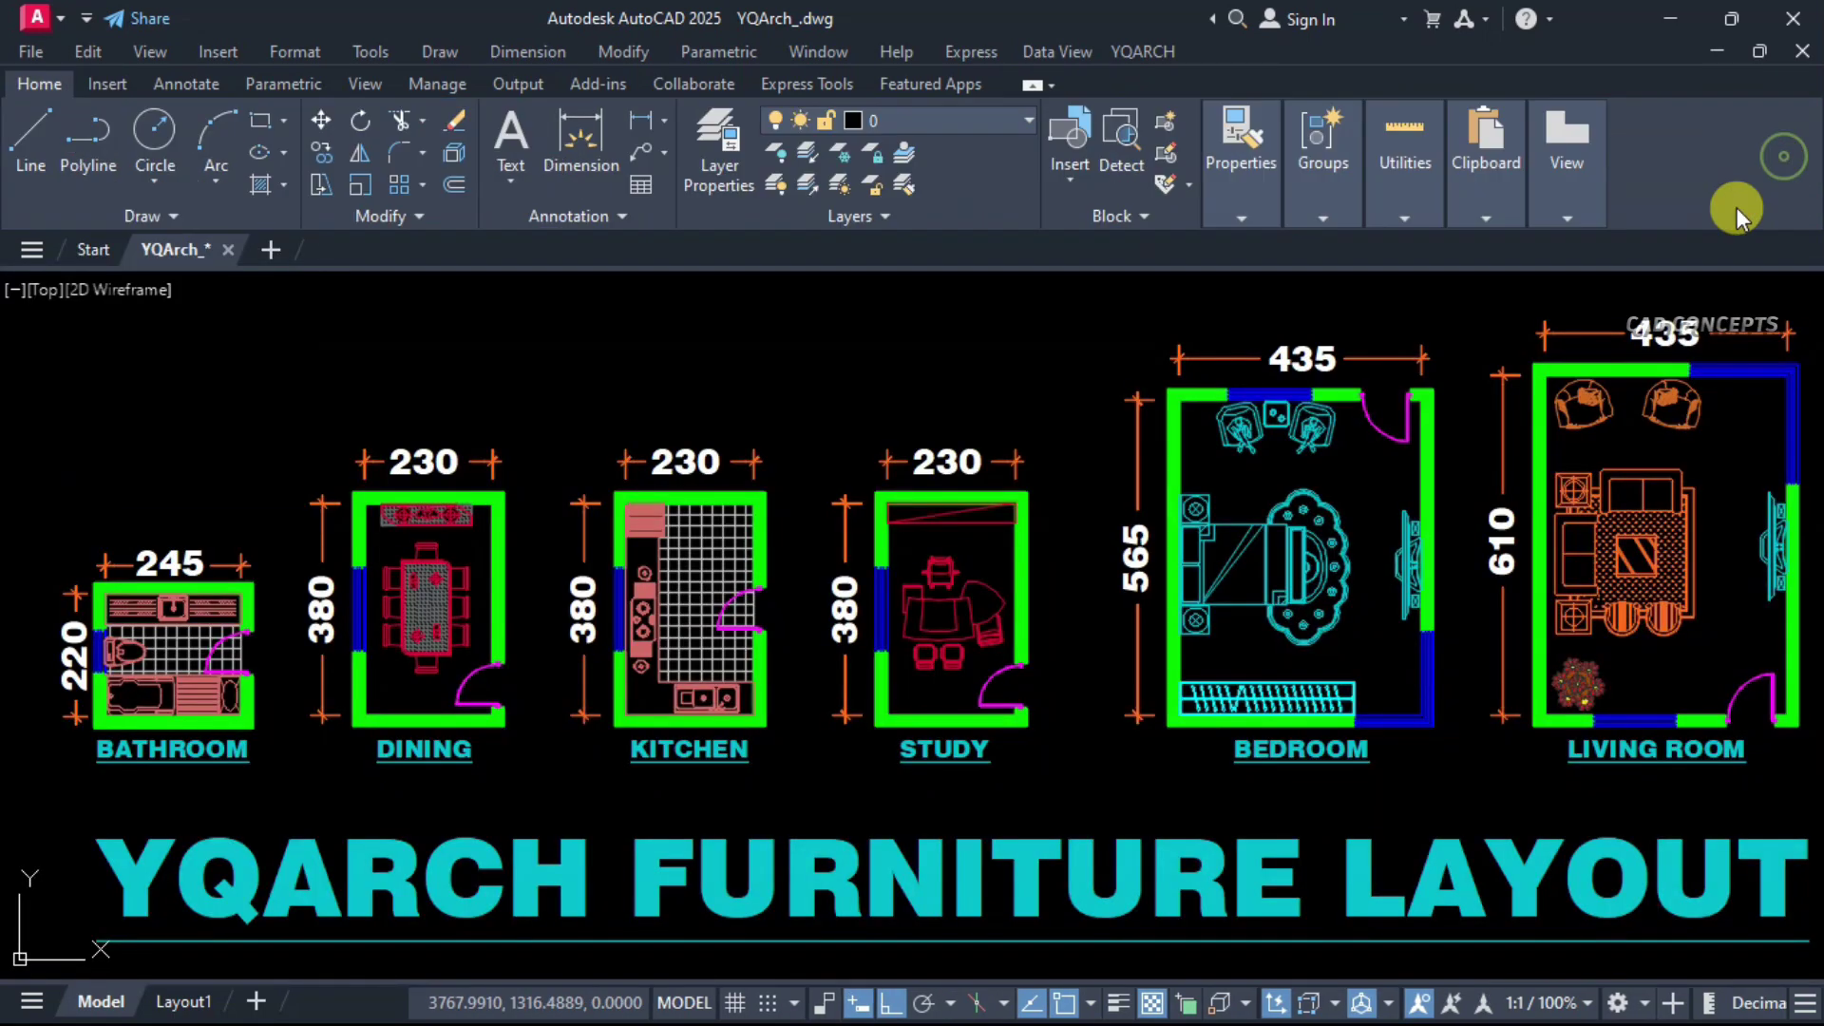
double_click(434, 623)
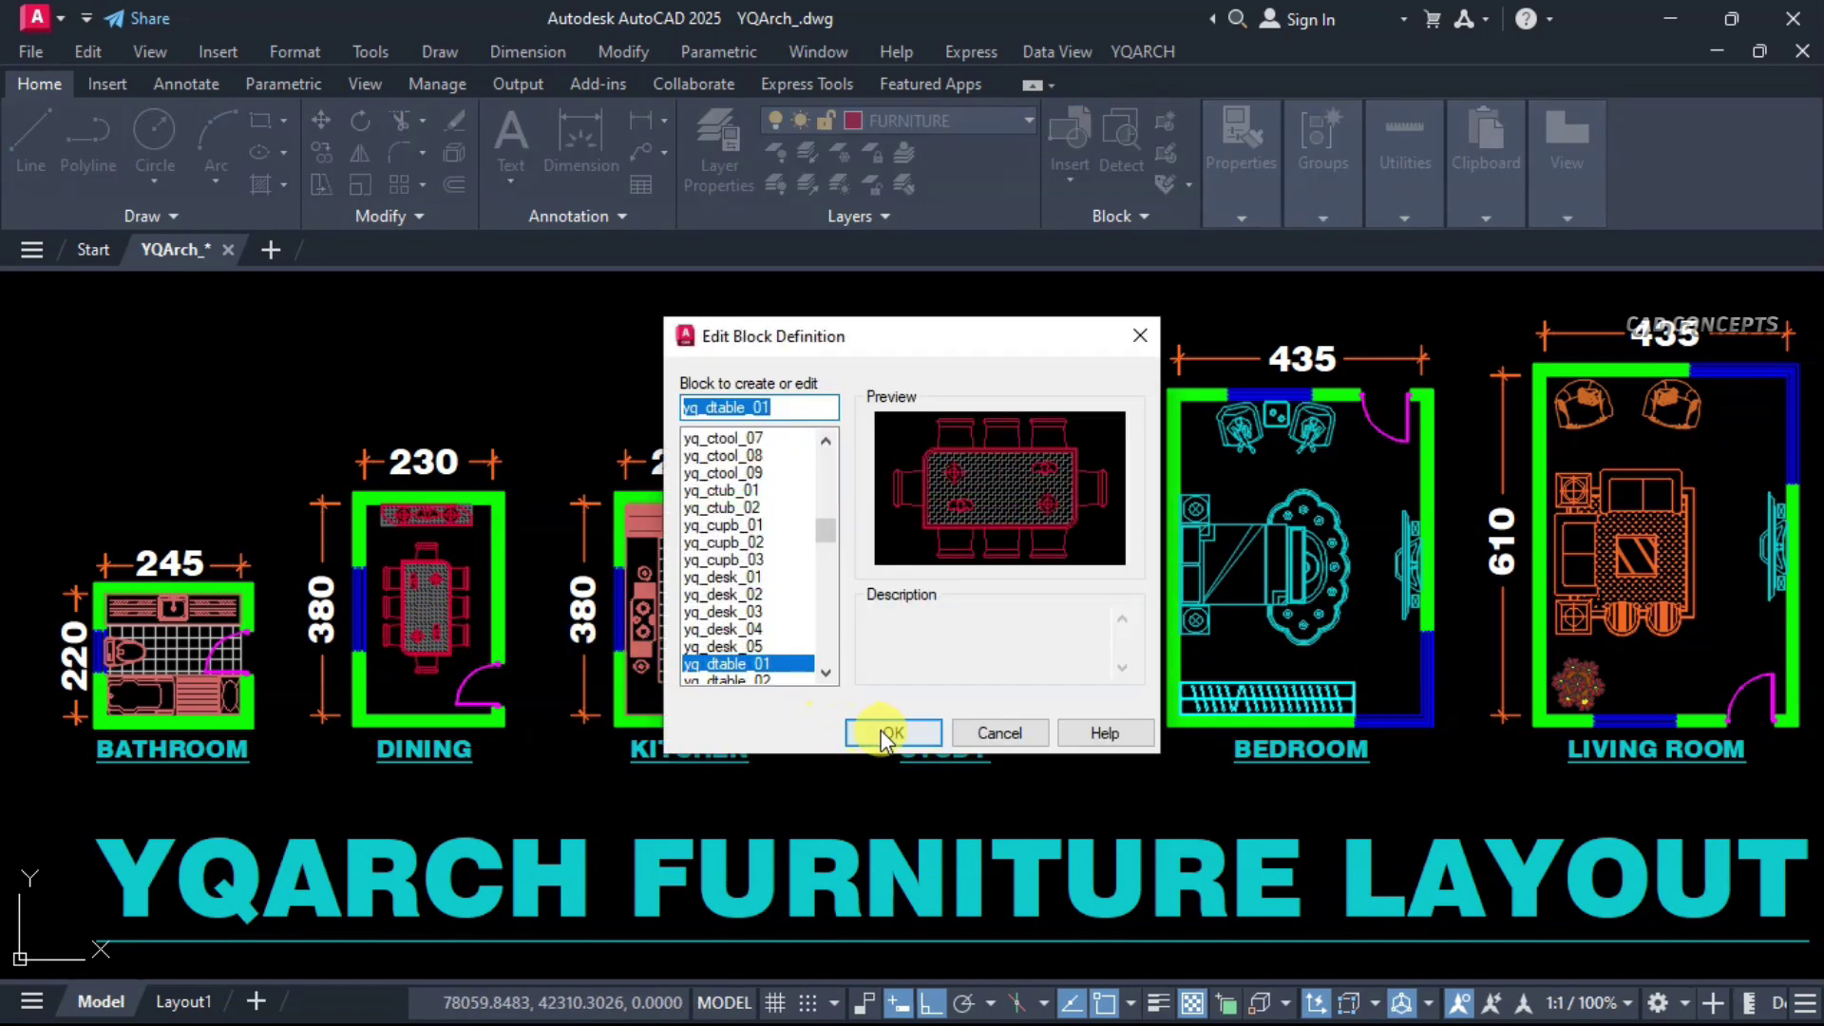
left_click(891, 733)
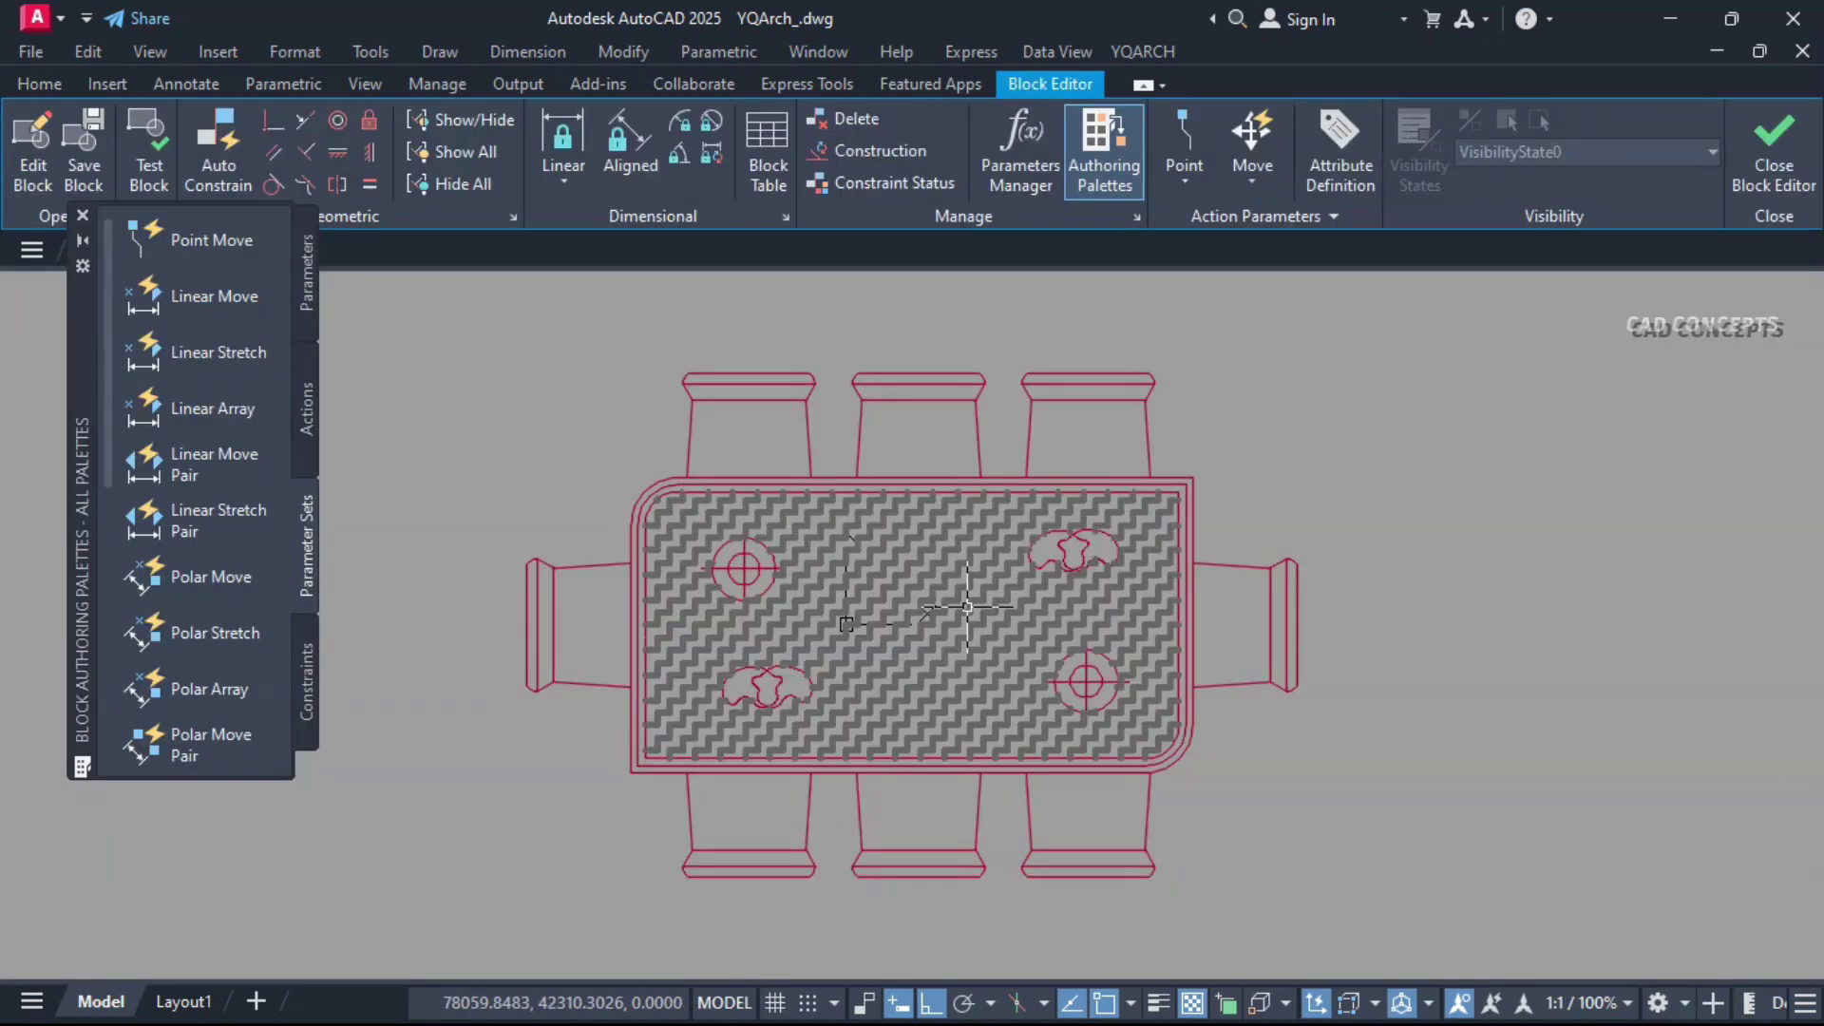
left_click(1774, 150)
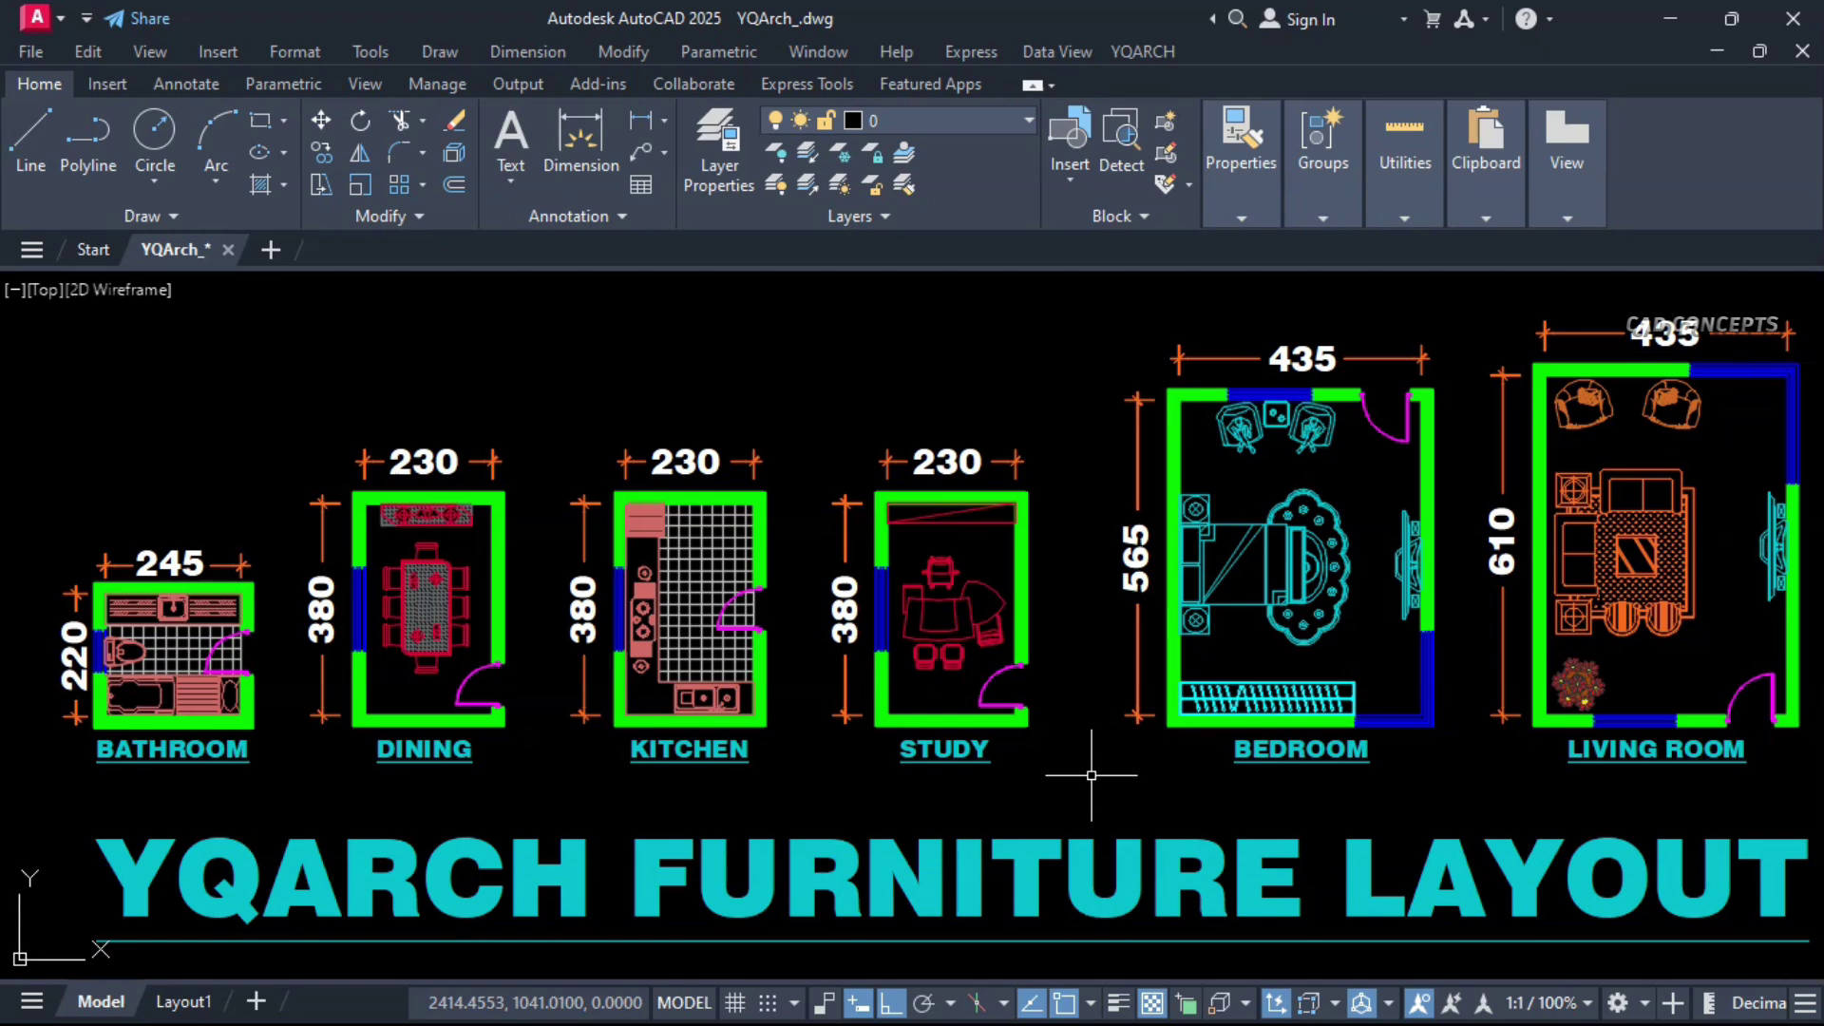
middle_click_drag(1091, 777, 1088, 747)
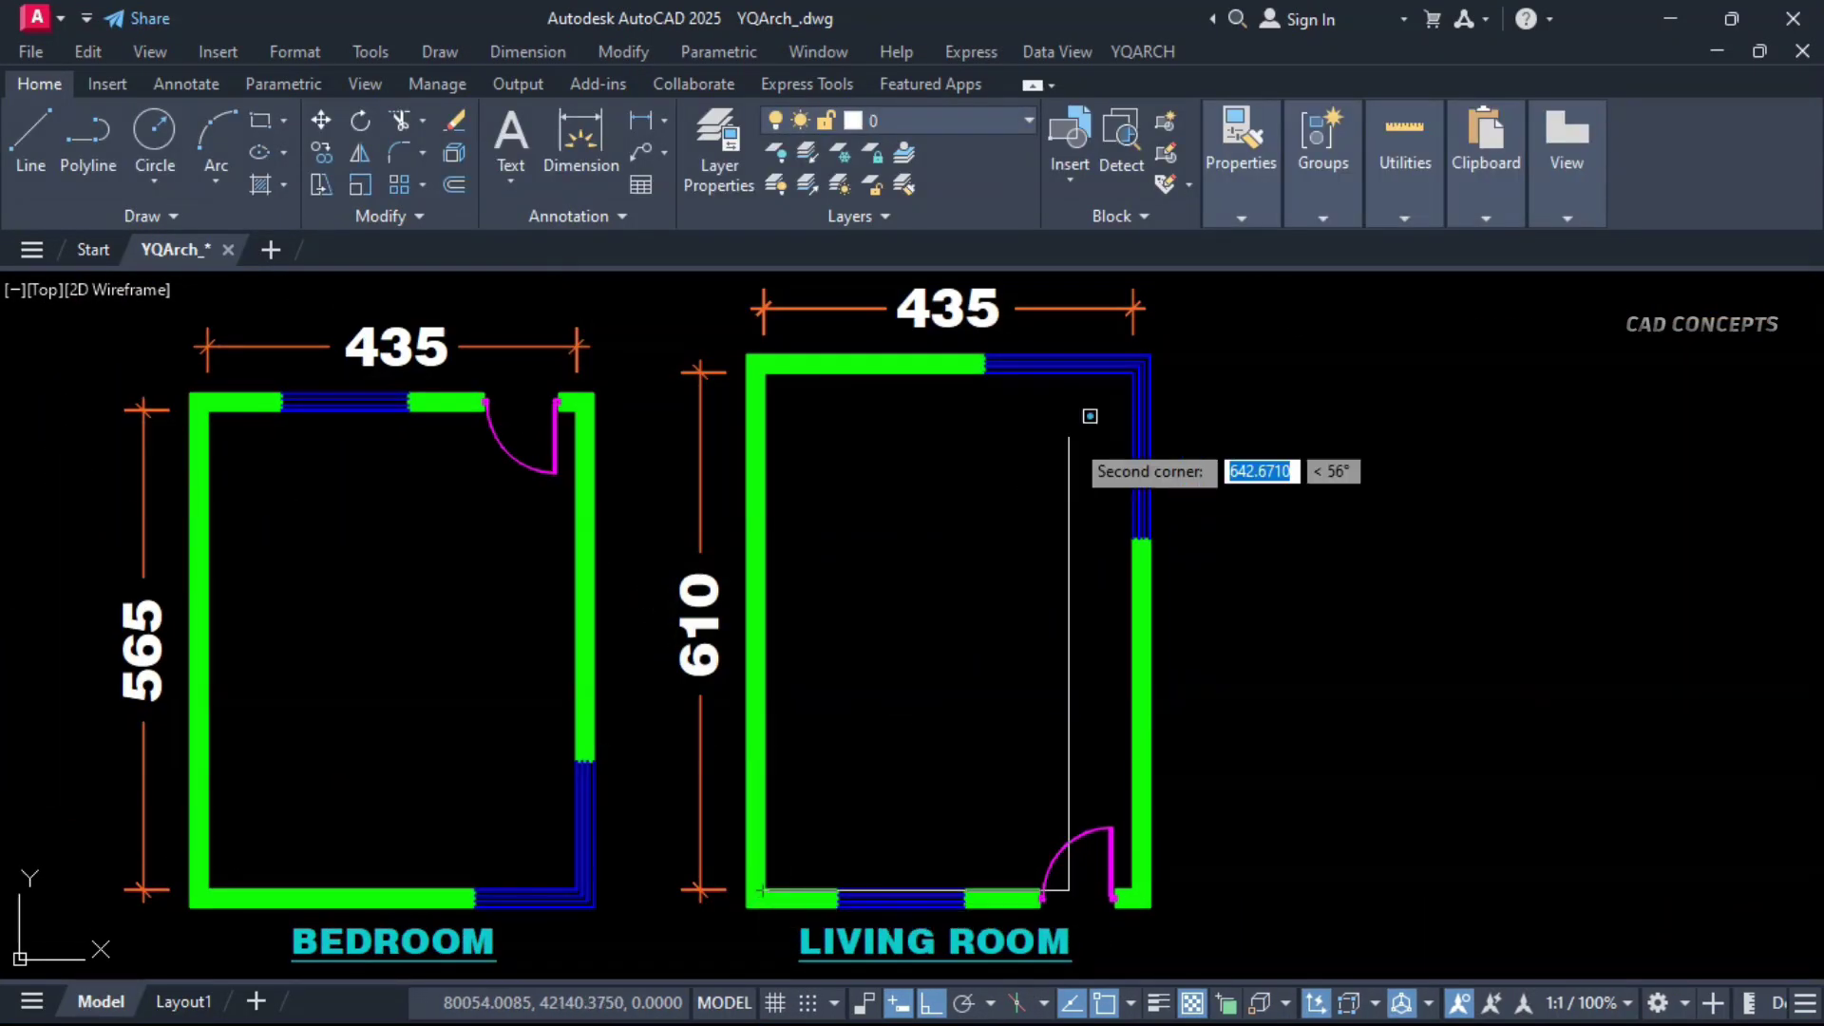
scroll(610, 638, "down", 2)
Zoom window onto the bedroom and repeat the zoom command
left_click(599, 945)
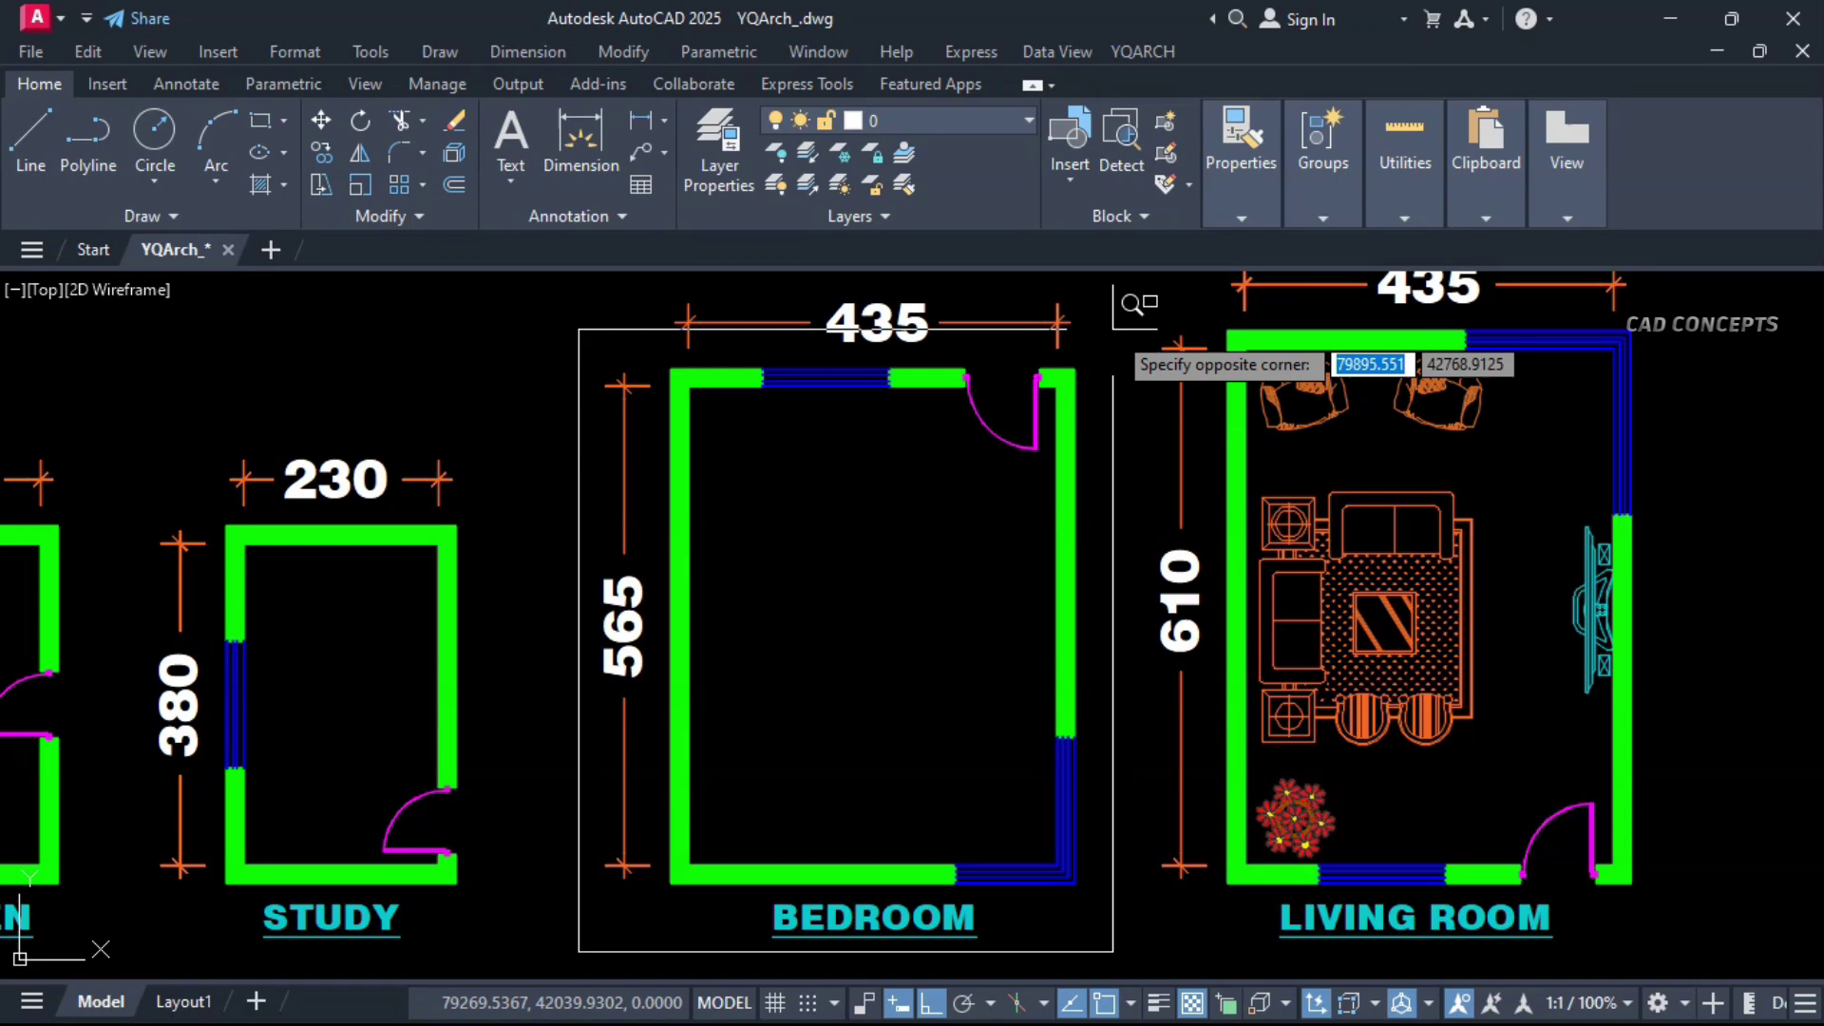
left_click(1121, 334)
key("Return")
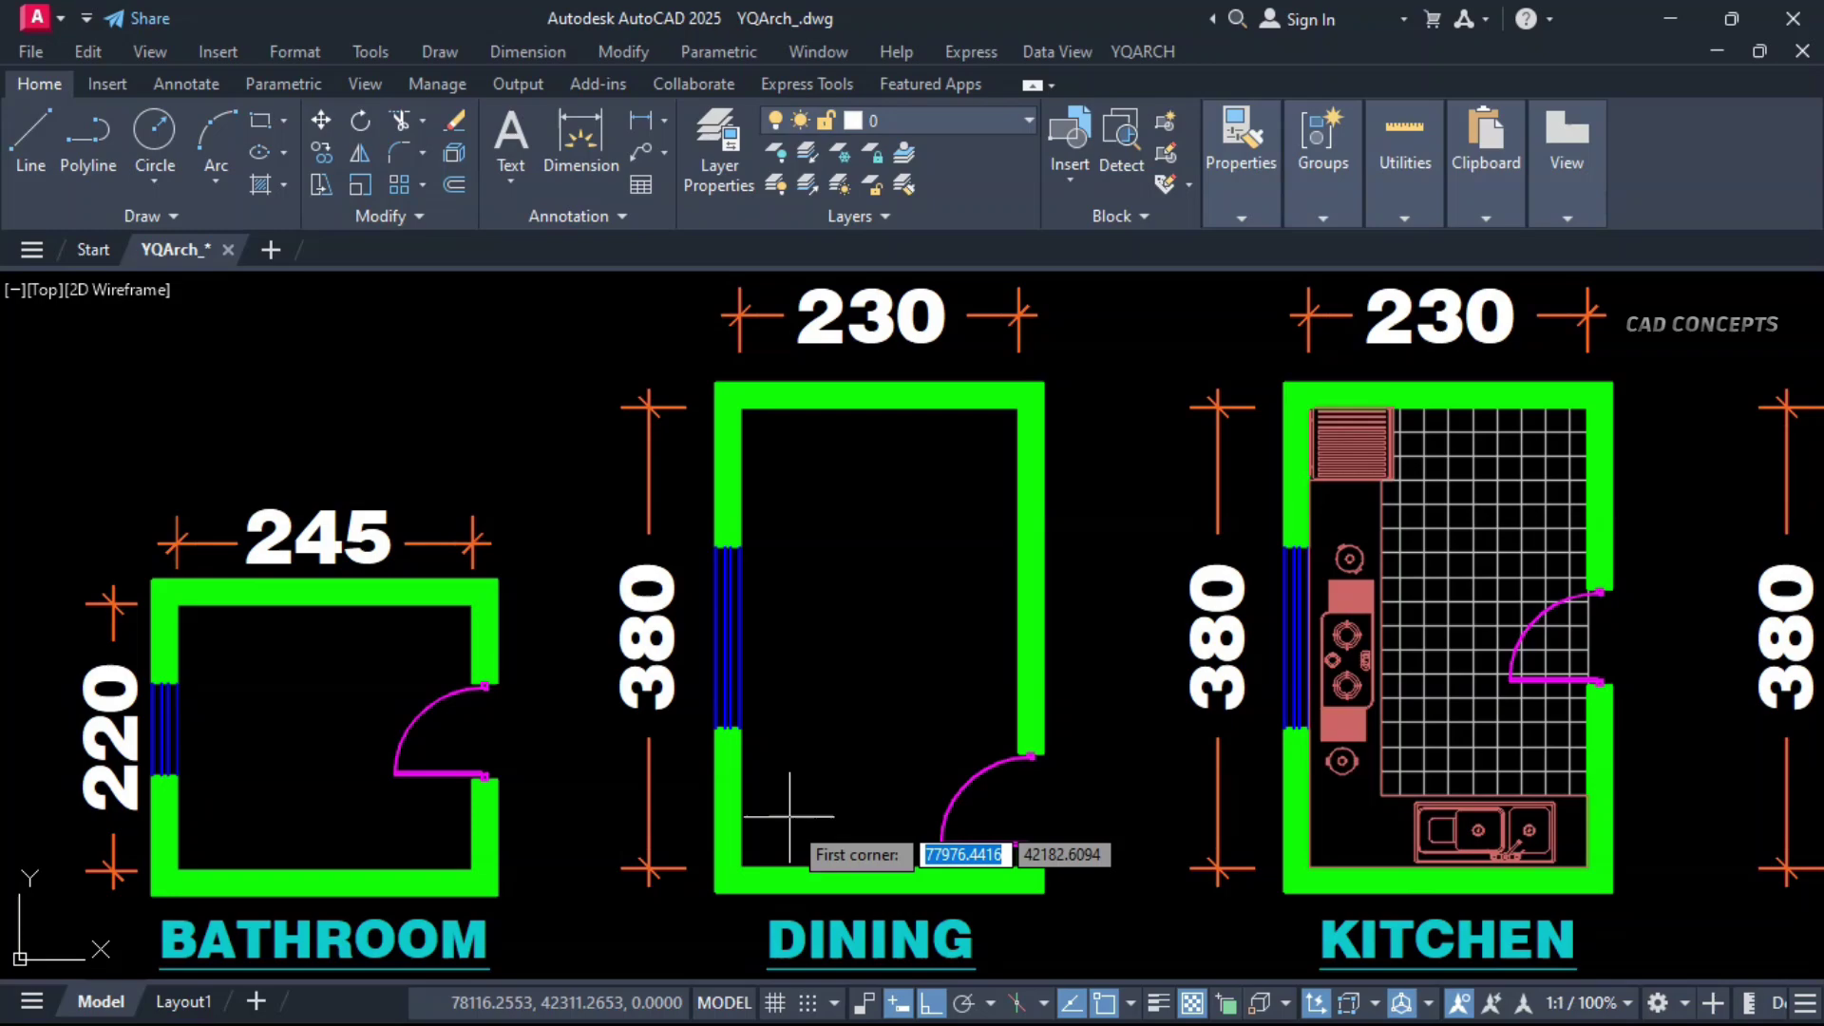
Furnish the dining room and fit sanitary fixtures to fill the bathroom's tub and toilet area
left_click(880, 838)
scroll(671, 669, "up", 2)
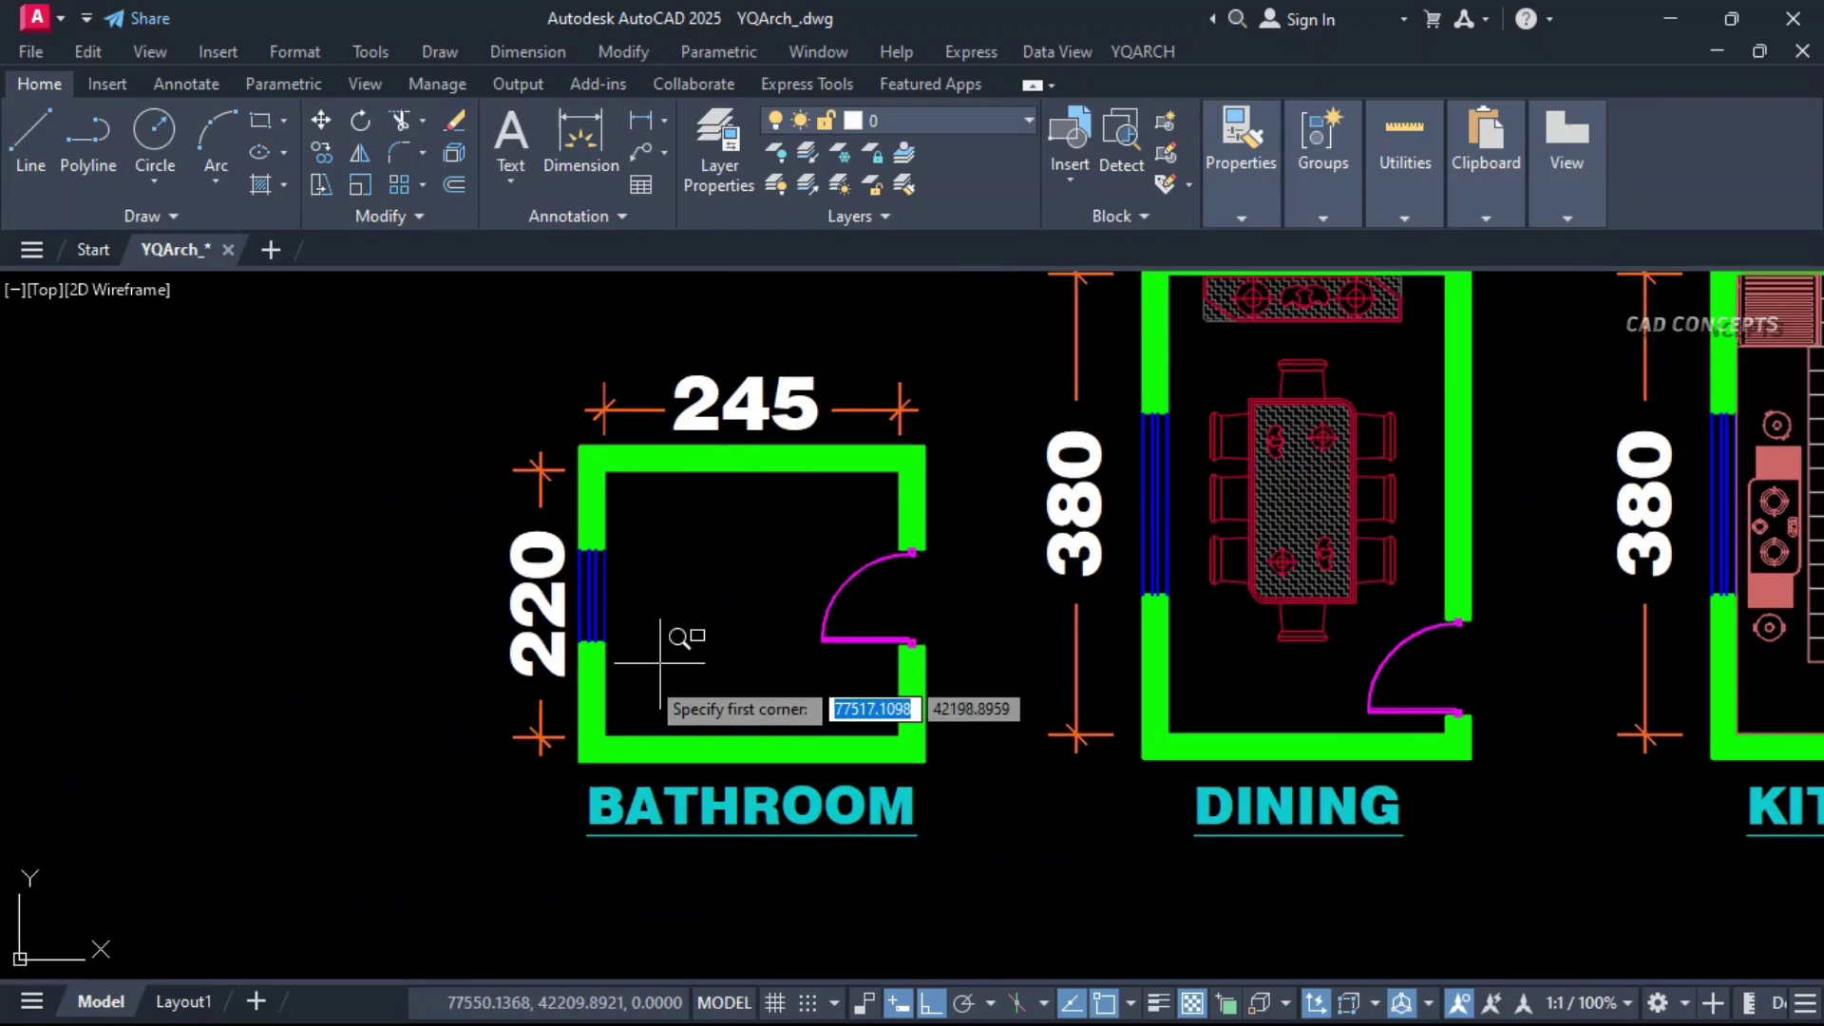
left_click(200, 672)
key("Return")
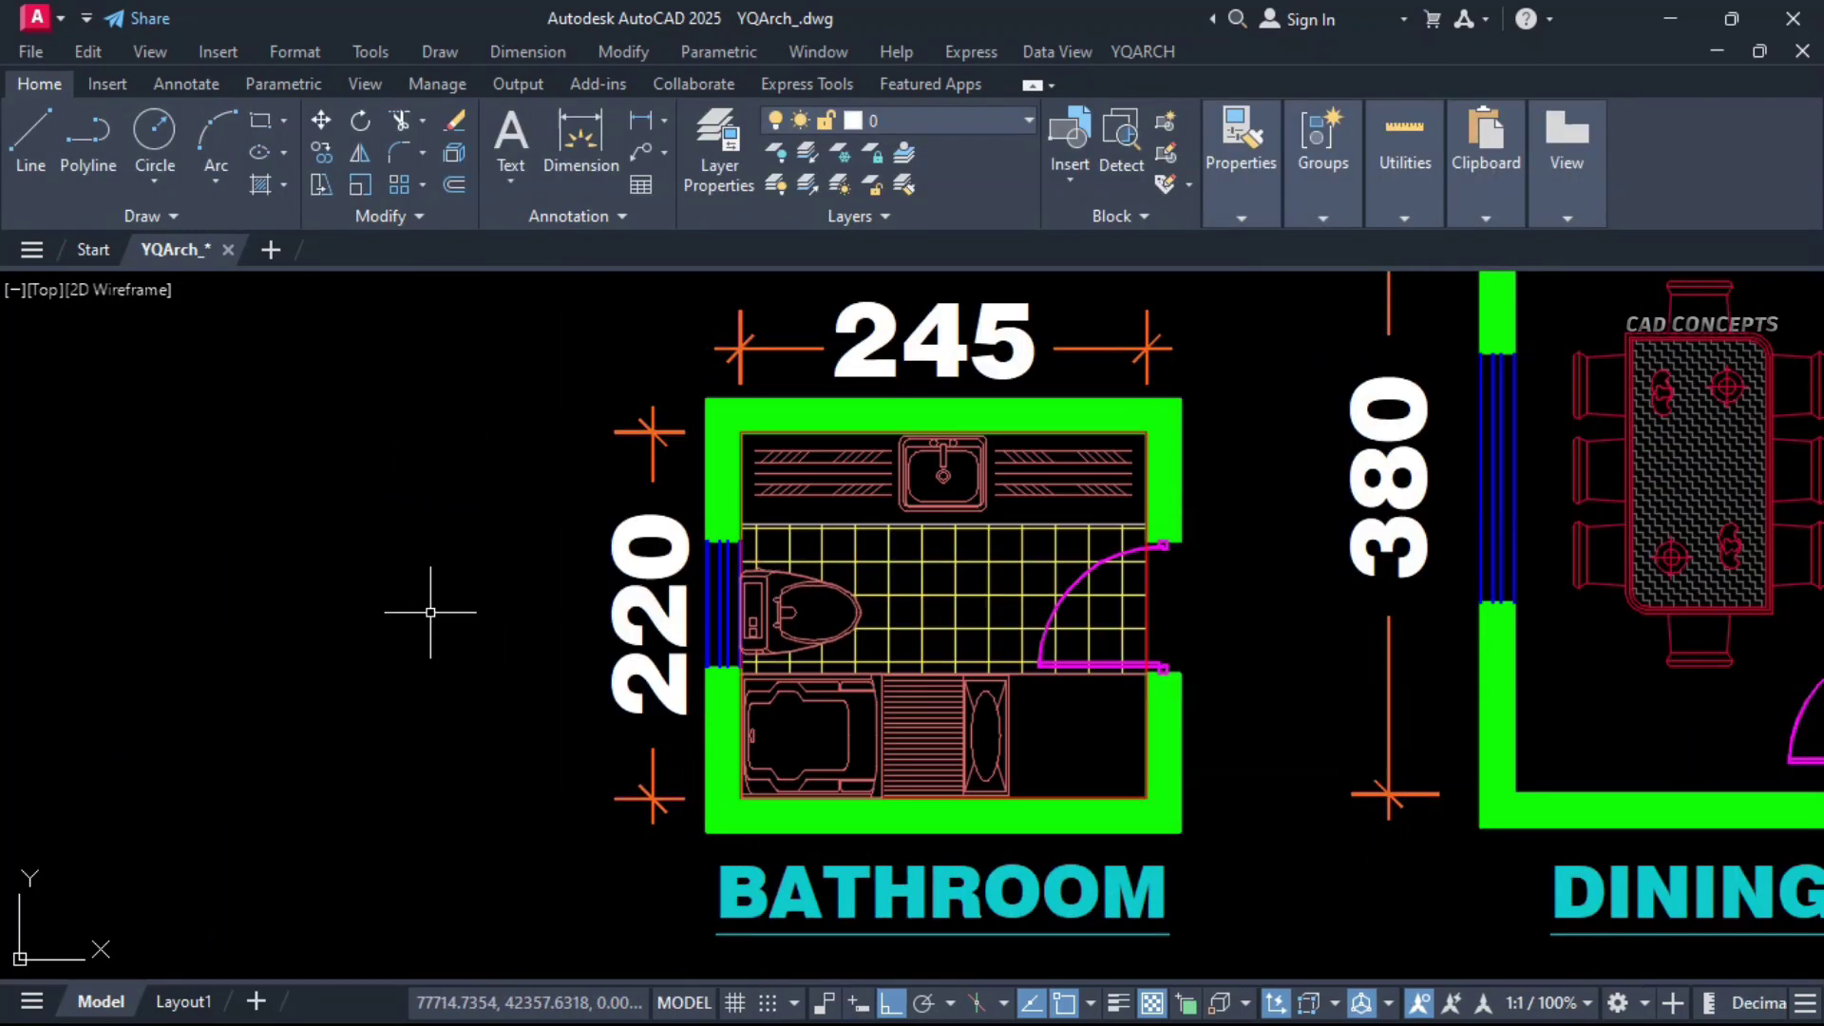
left_click(1154, 653)
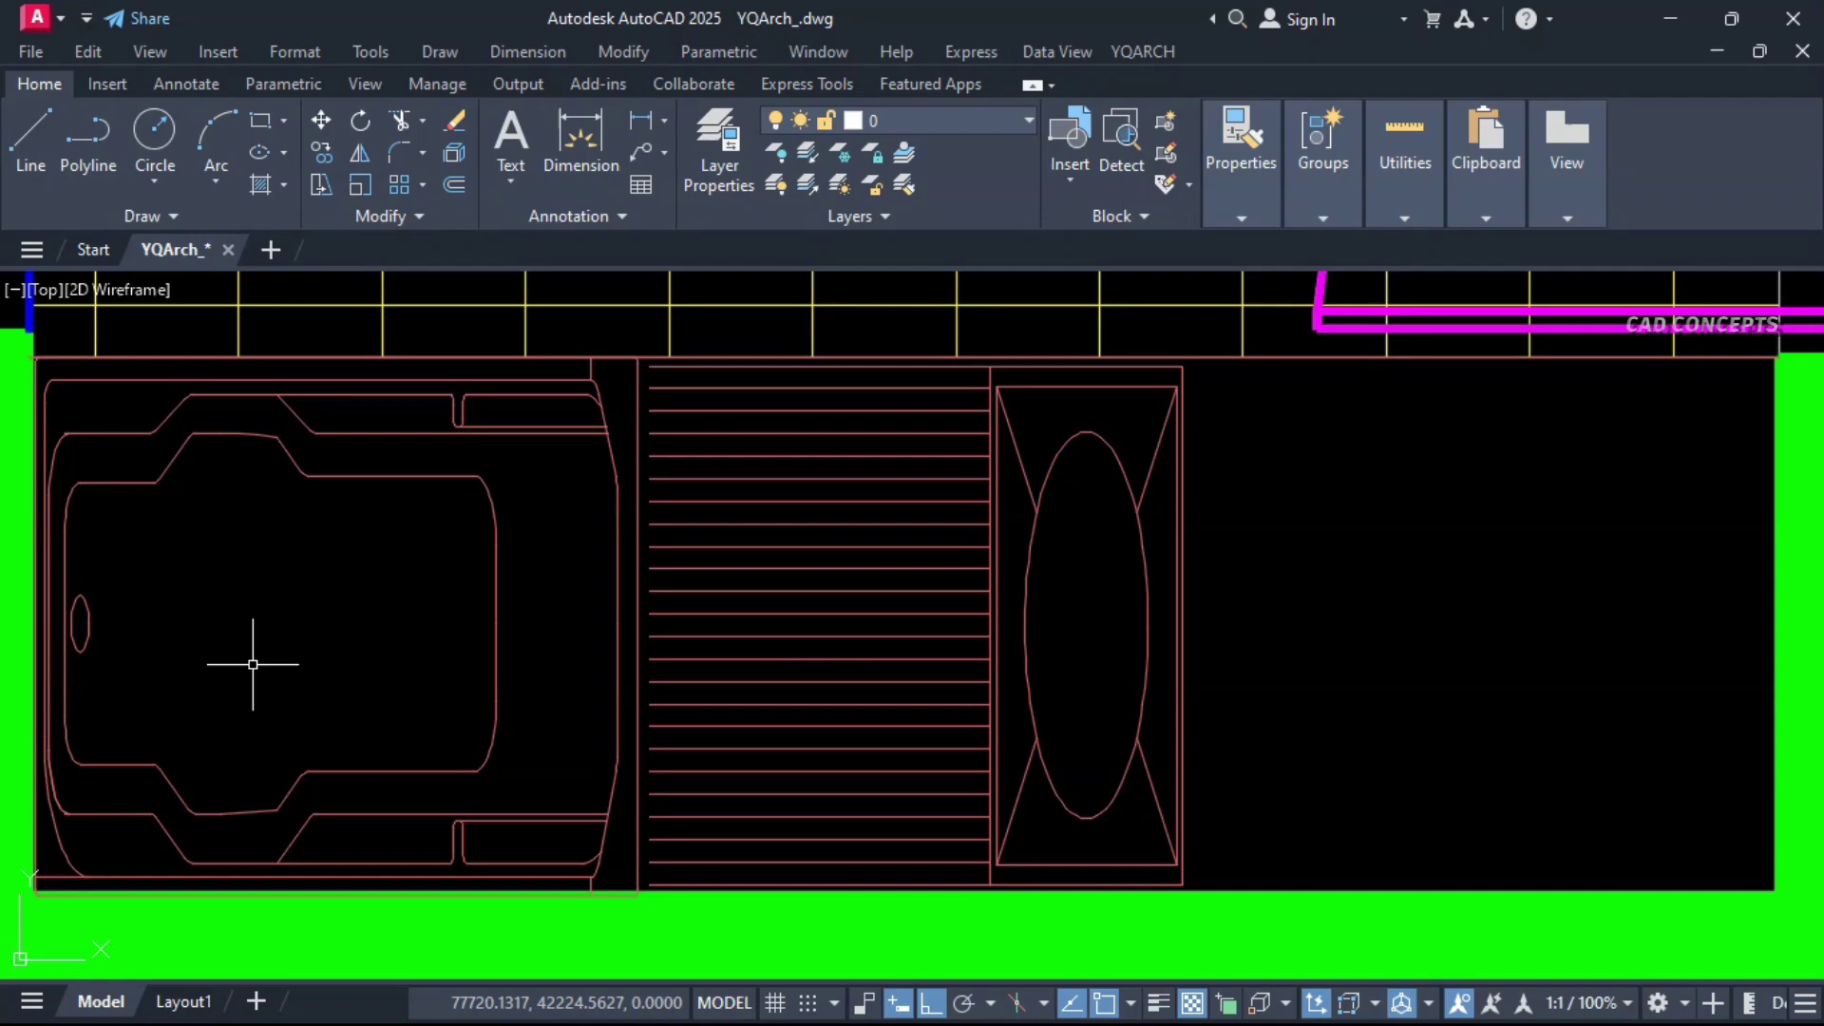
left_click(1773, 356)
scroll(585, 658, "down", 5)
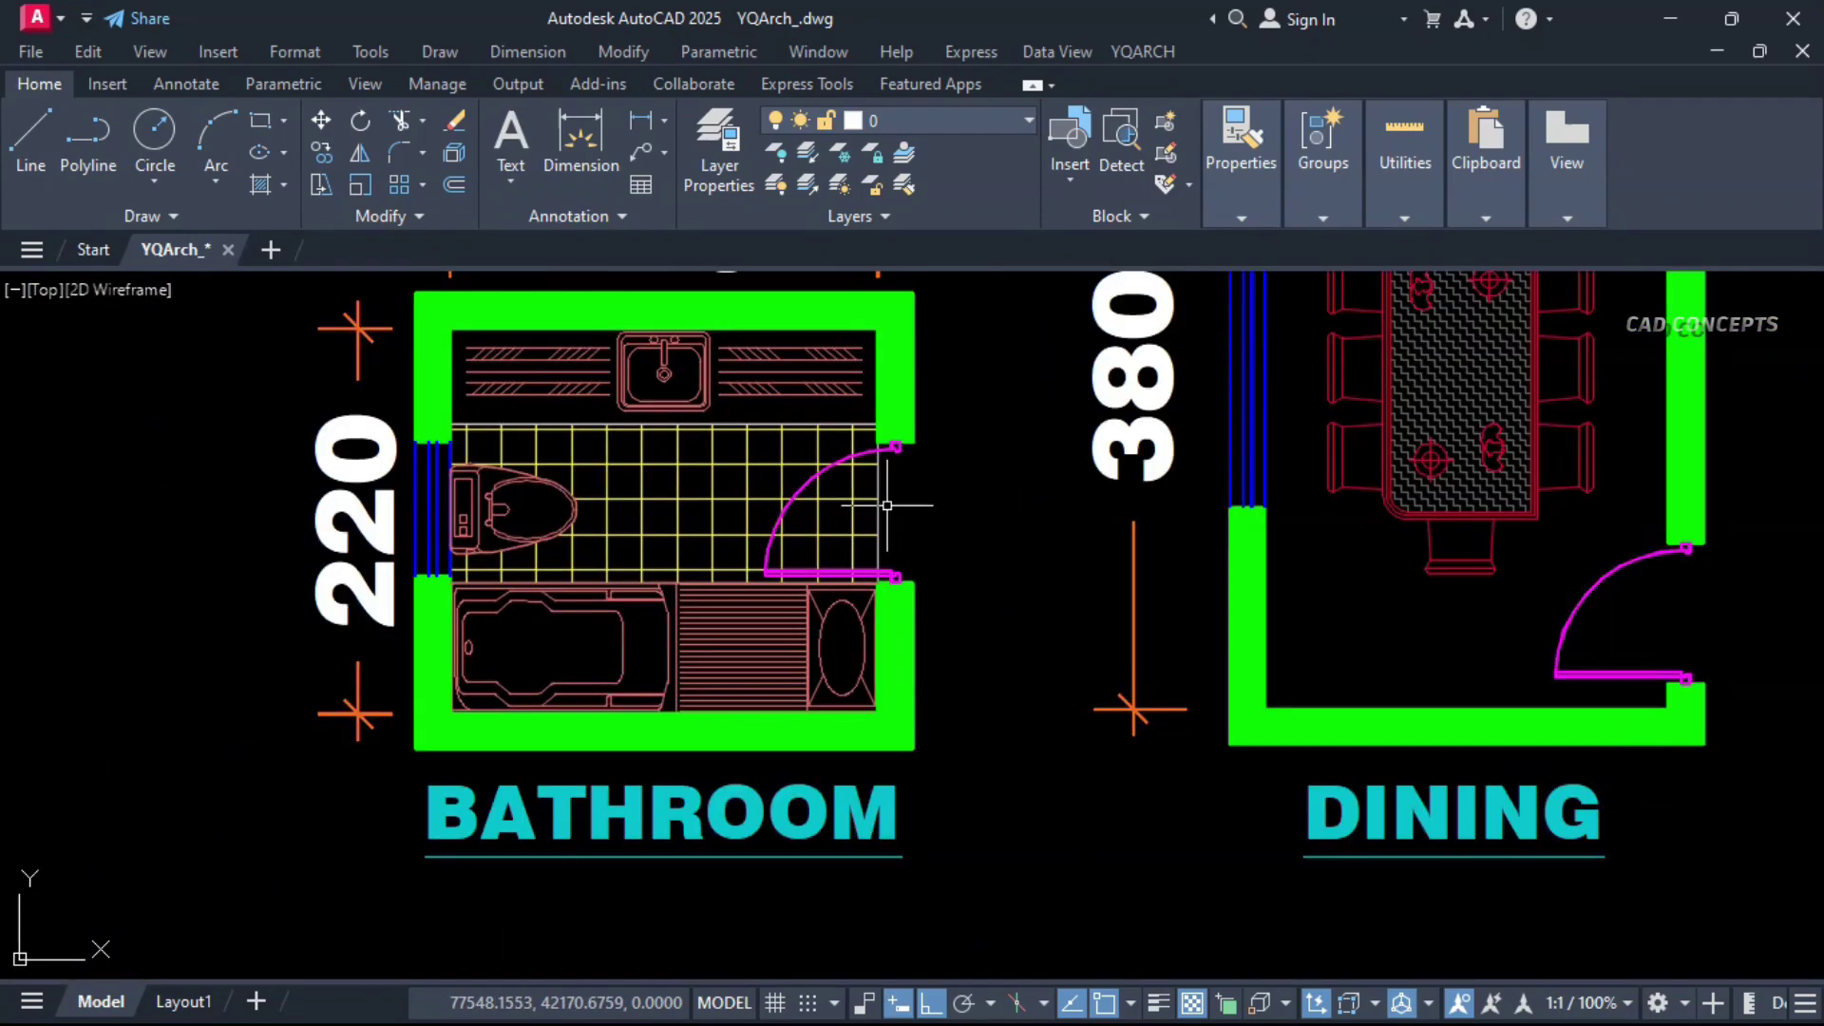
middle_click_drag(817, 510, 700, 662)
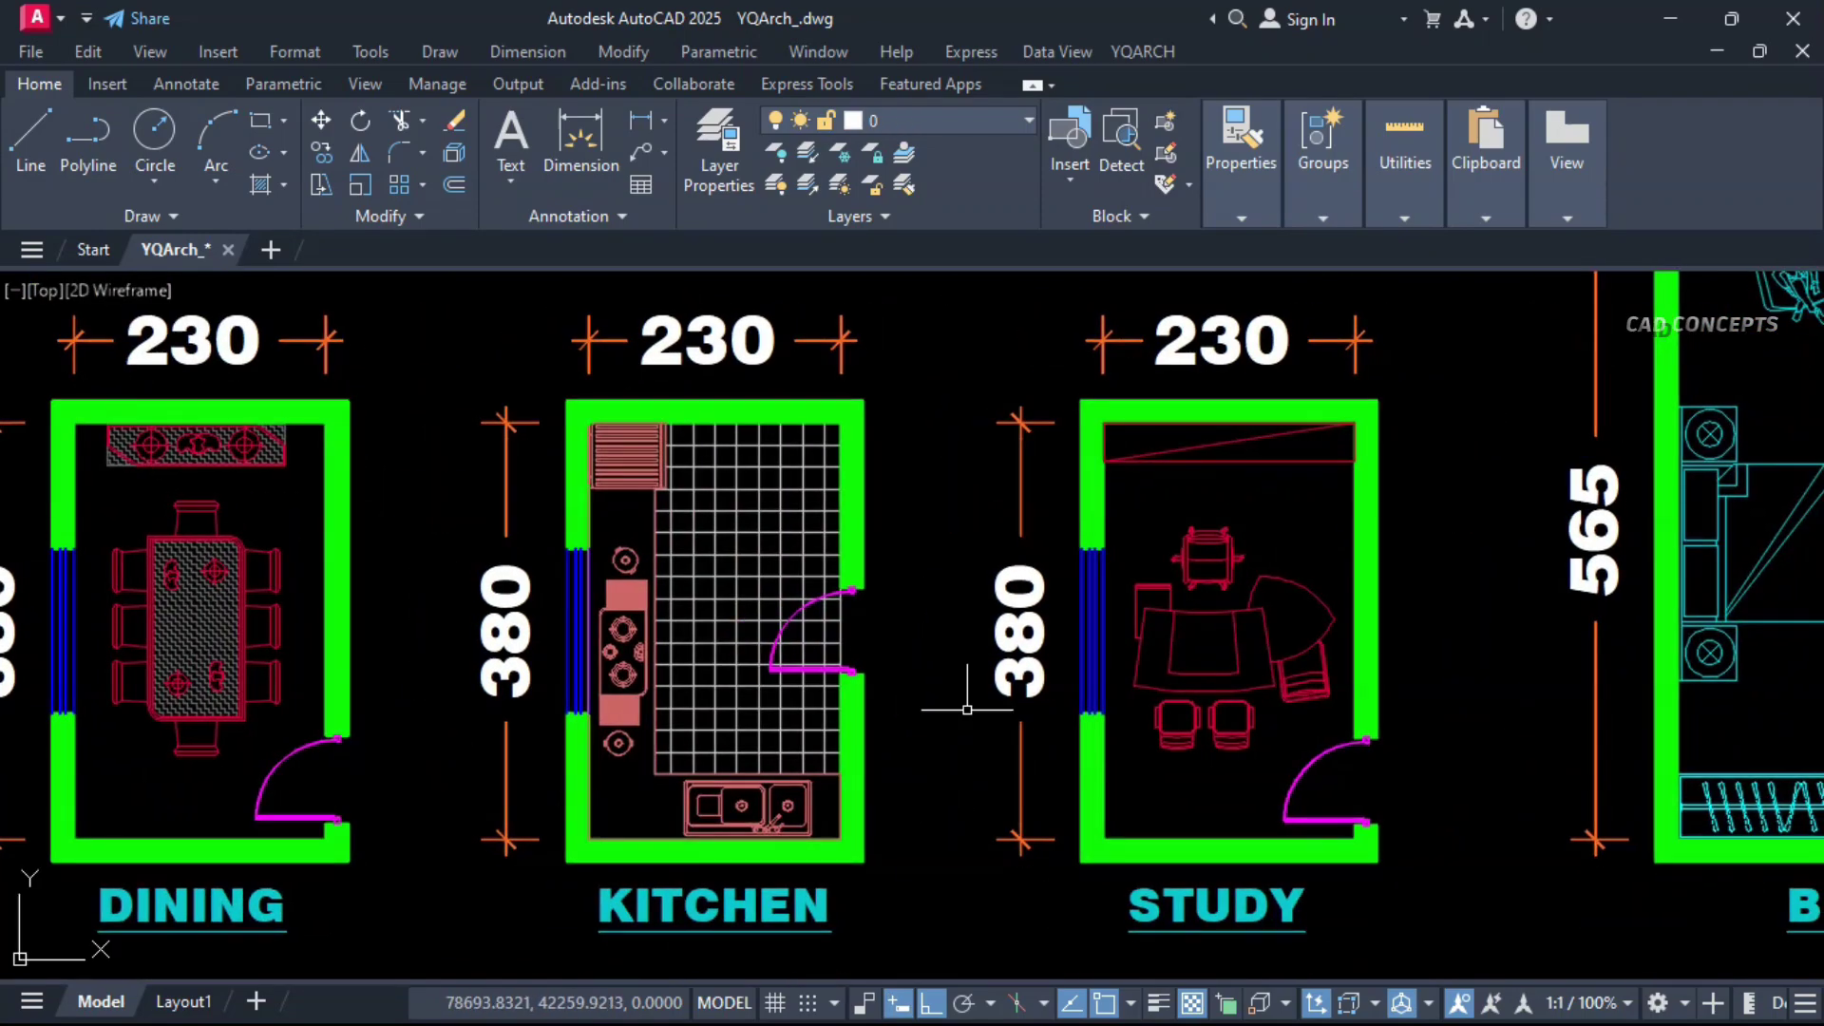